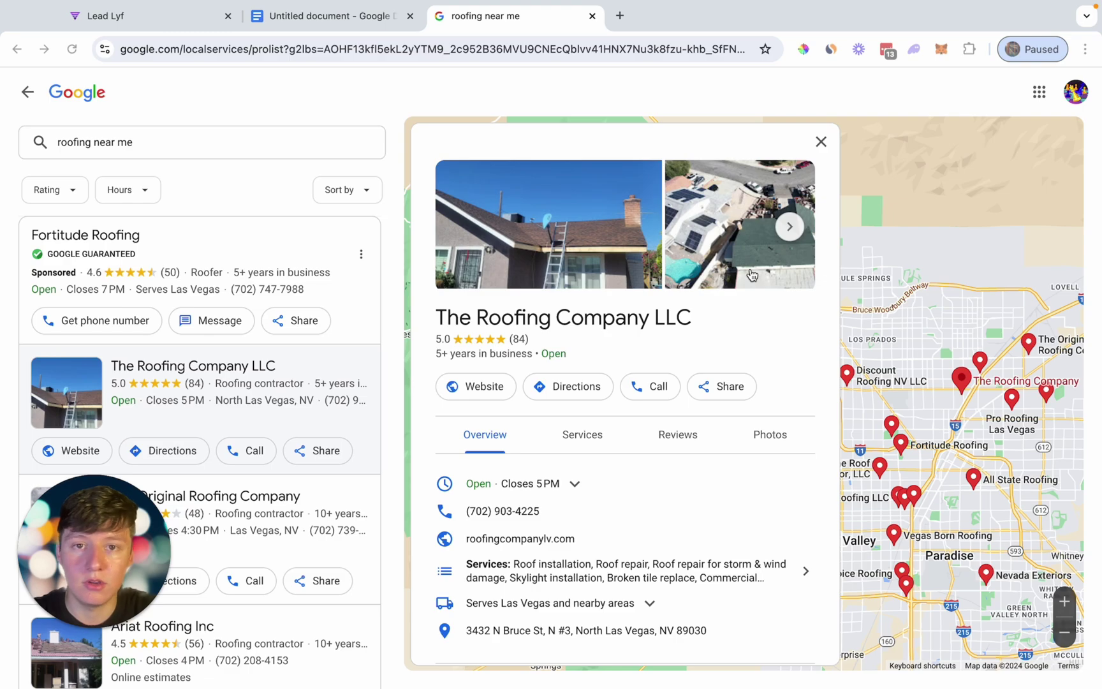
# Review The Roofing Company LLC's business overview in the Google listing and open its photos
pyautogui.scroll(-1, 685, 477)
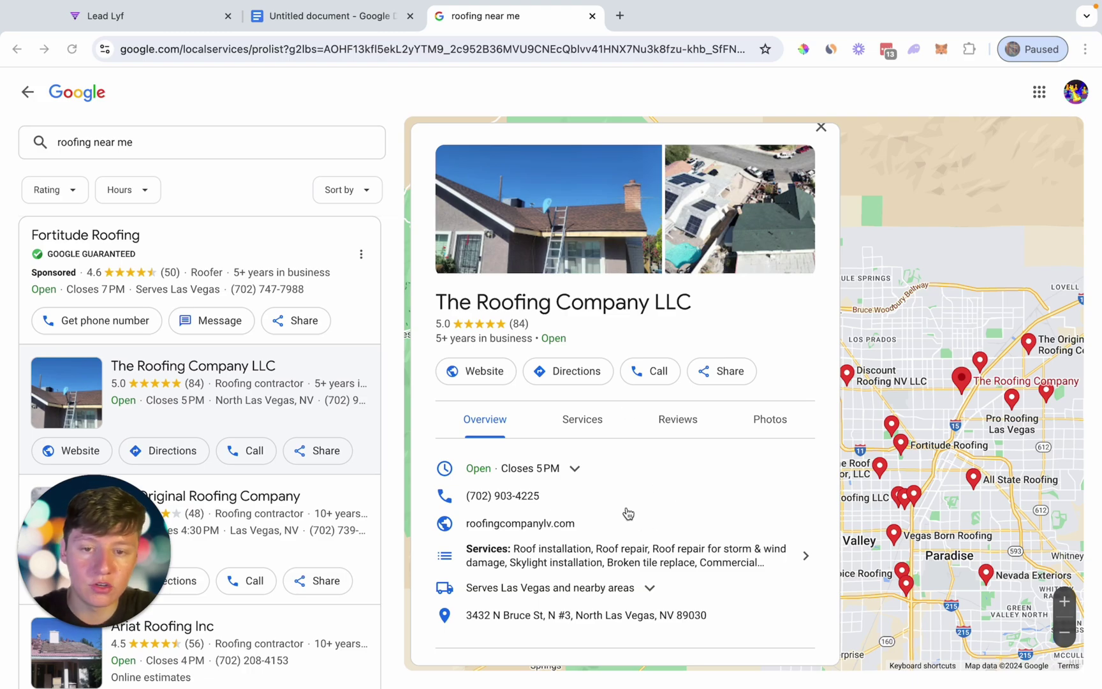
pyautogui.scroll(-1, 636, 502)
pyautogui.scroll(1, 635, 502)
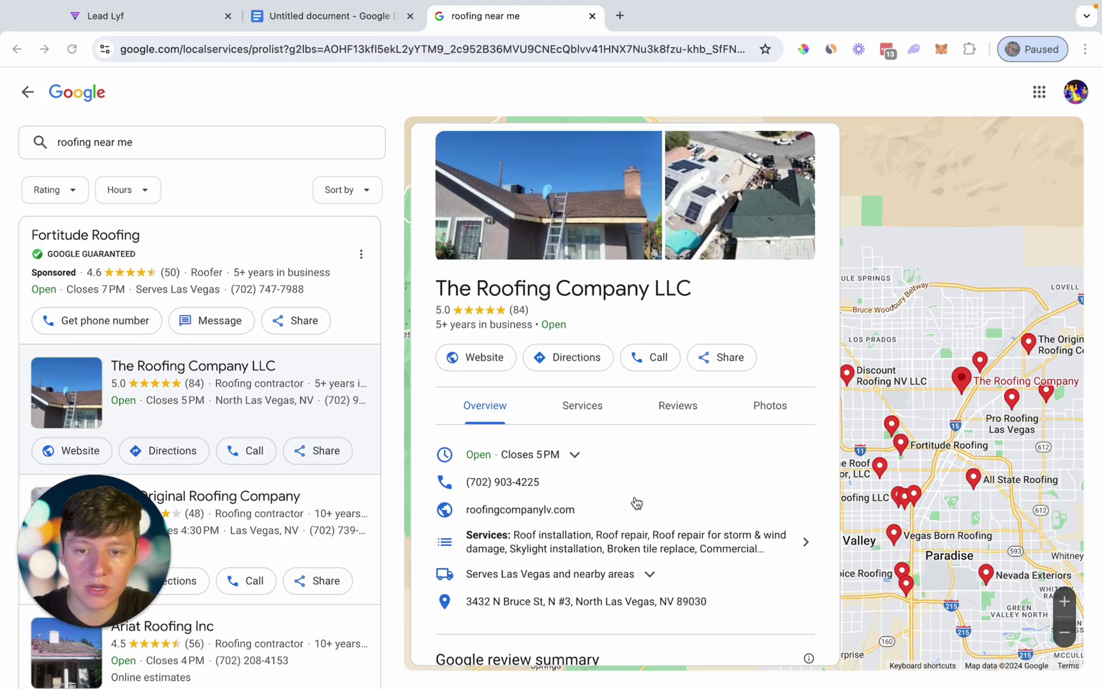
pyautogui.scroll(-1, 636, 501)
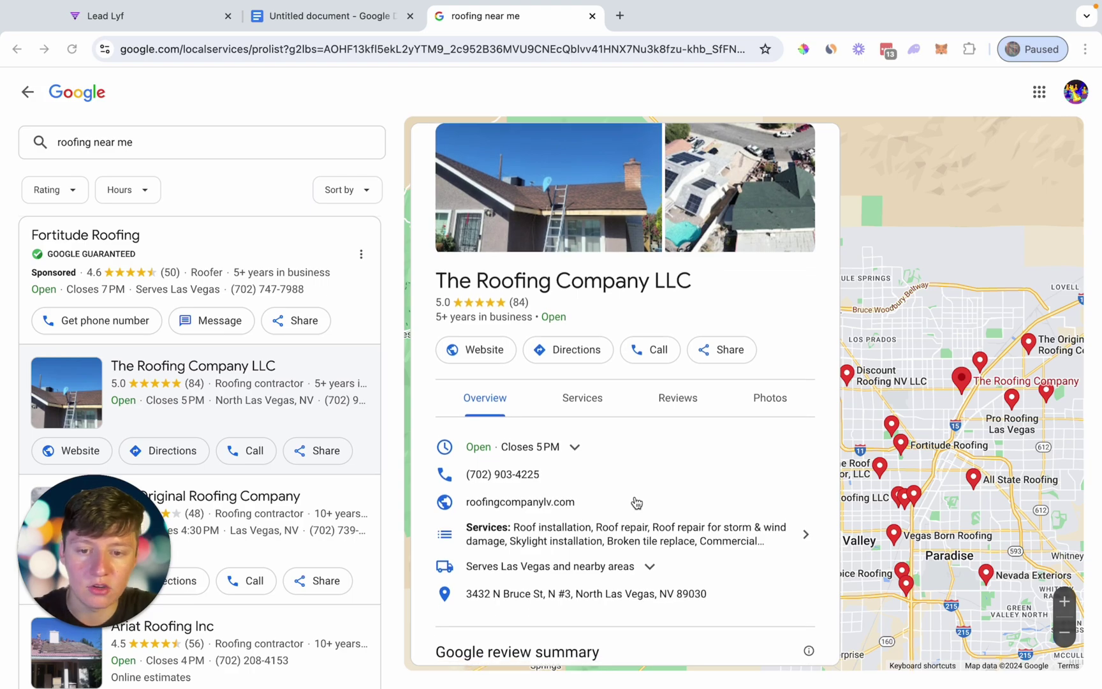
pyautogui.scroll(-1, 636, 501)
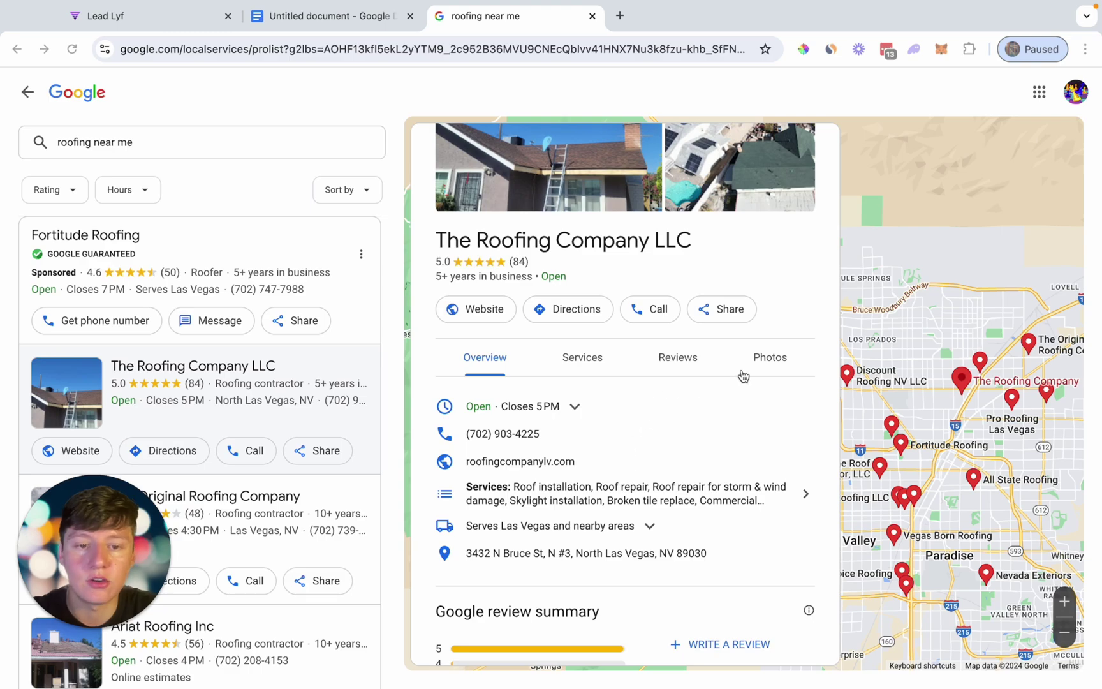
pyautogui.click(763, 359)
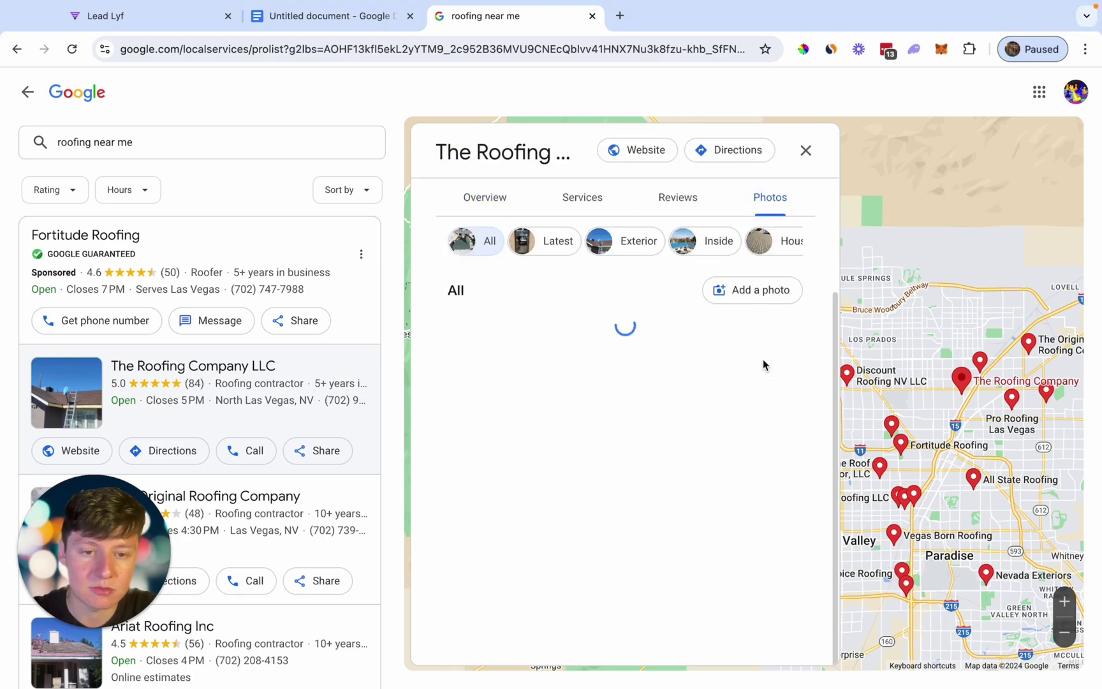
# Look through The Roofing Company LLC's photo gallery and return to the start of its listing
pyautogui.scroll(-5, 738, 424)
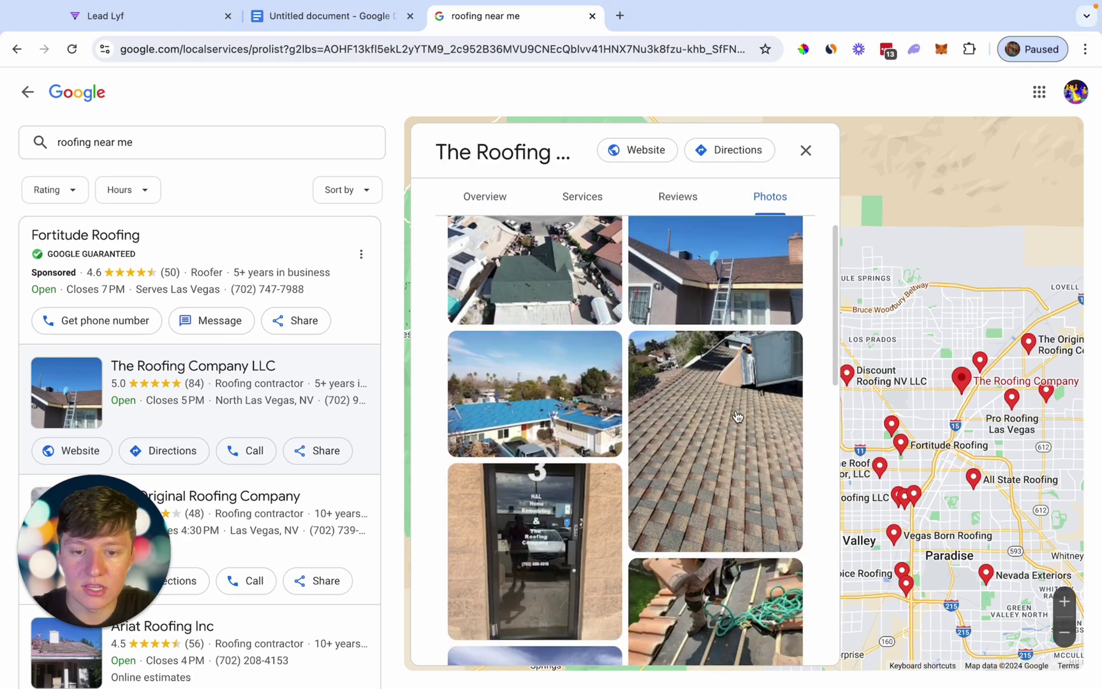
pyautogui.scroll(-5, 737, 416)
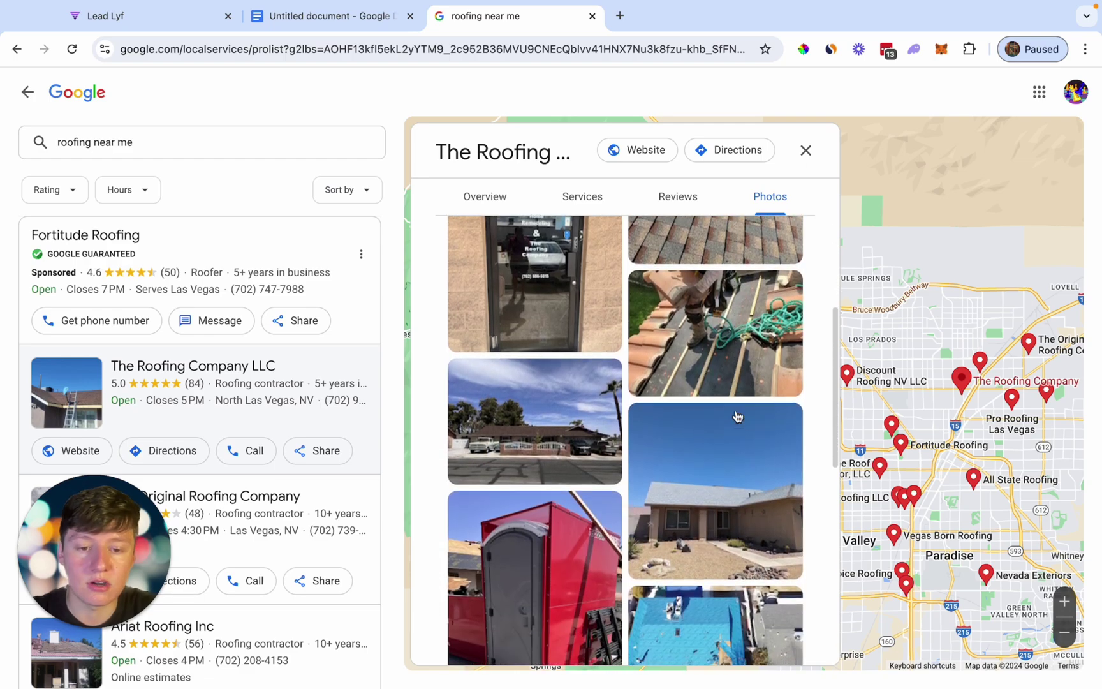
pyautogui.scroll(-1, 737, 416)
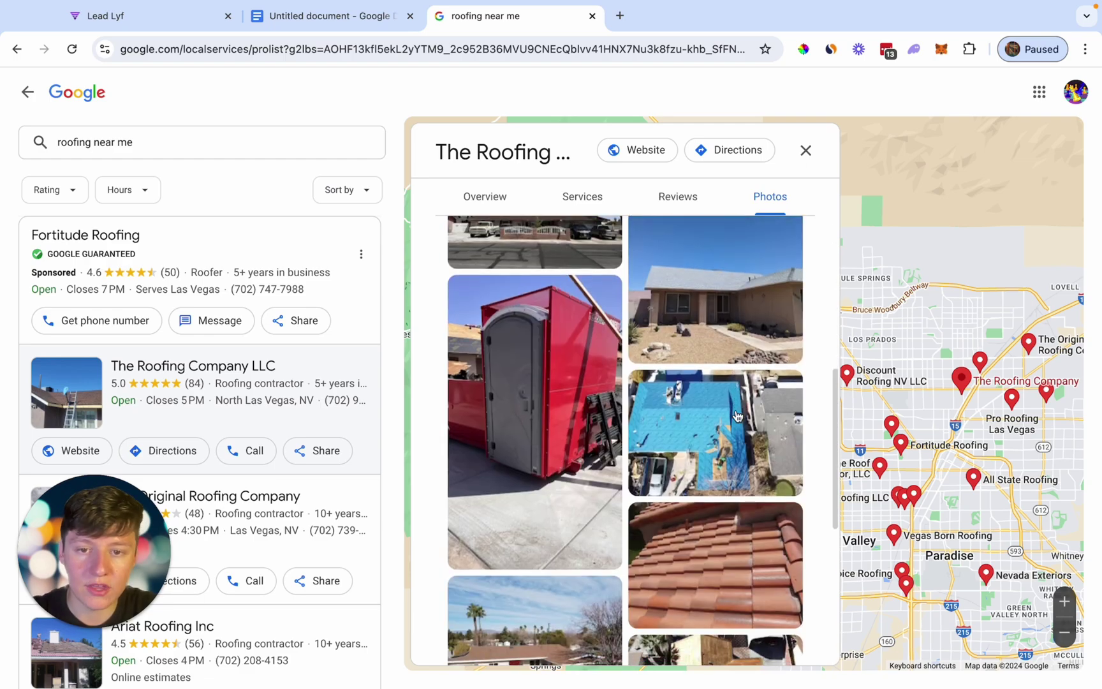
pyautogui.scroll(-3, 738, 416)
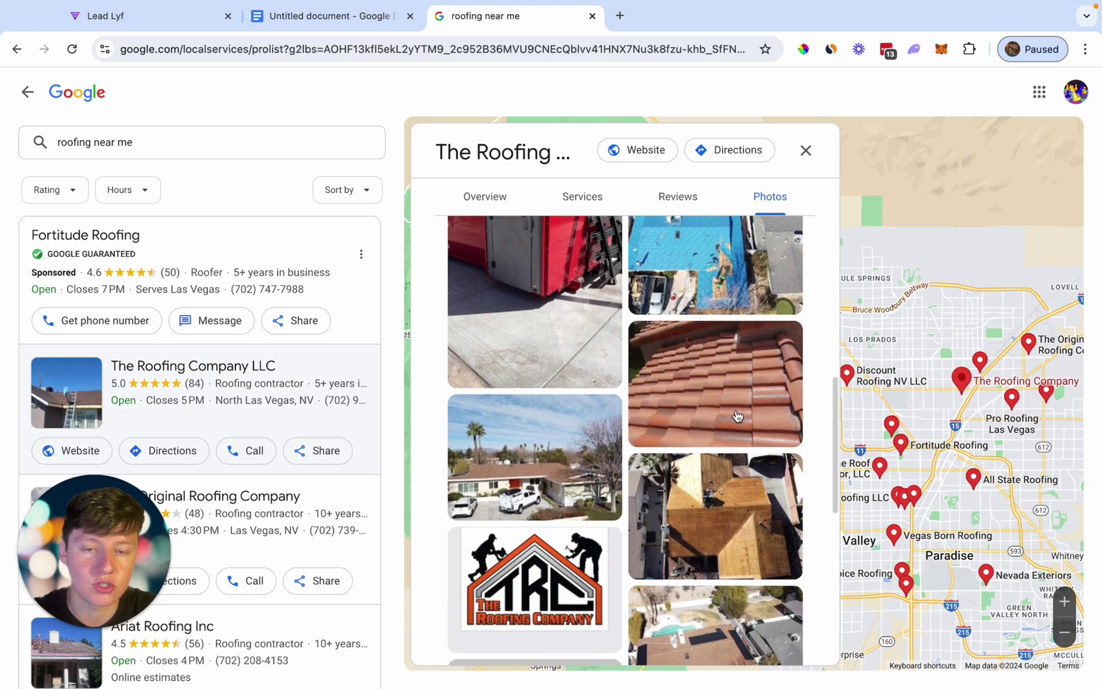
pyautogui.scroll(-8, 738, 416)
pyautogui.scroll(10, 738, 416)
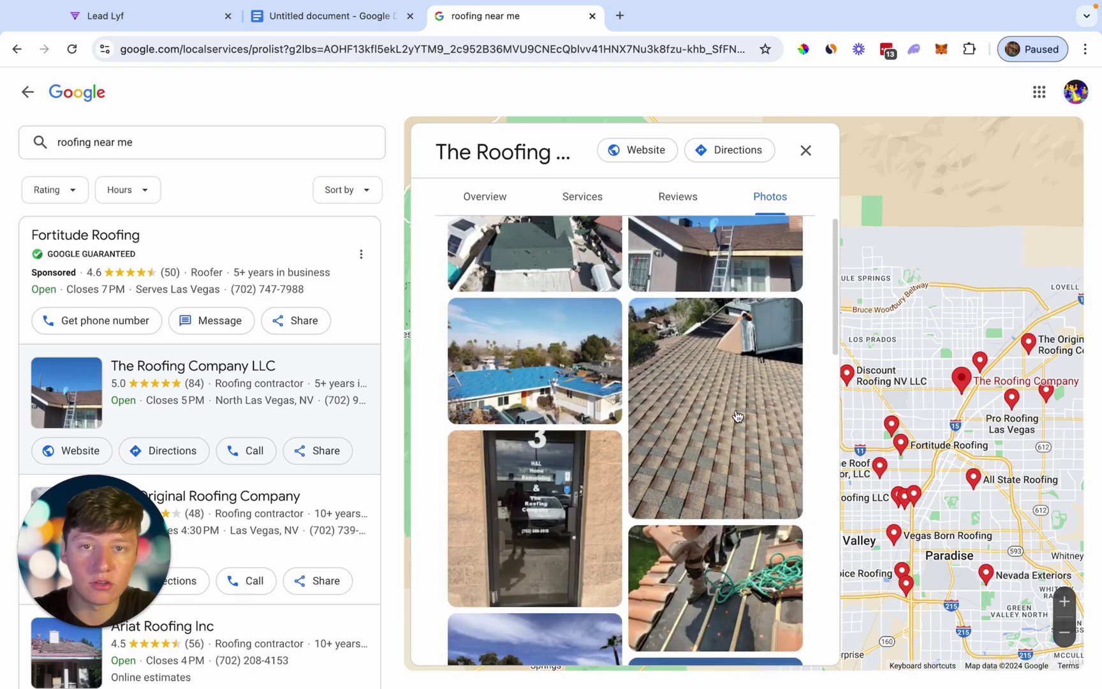
pyautogui.scroll(-2, 748, 444)
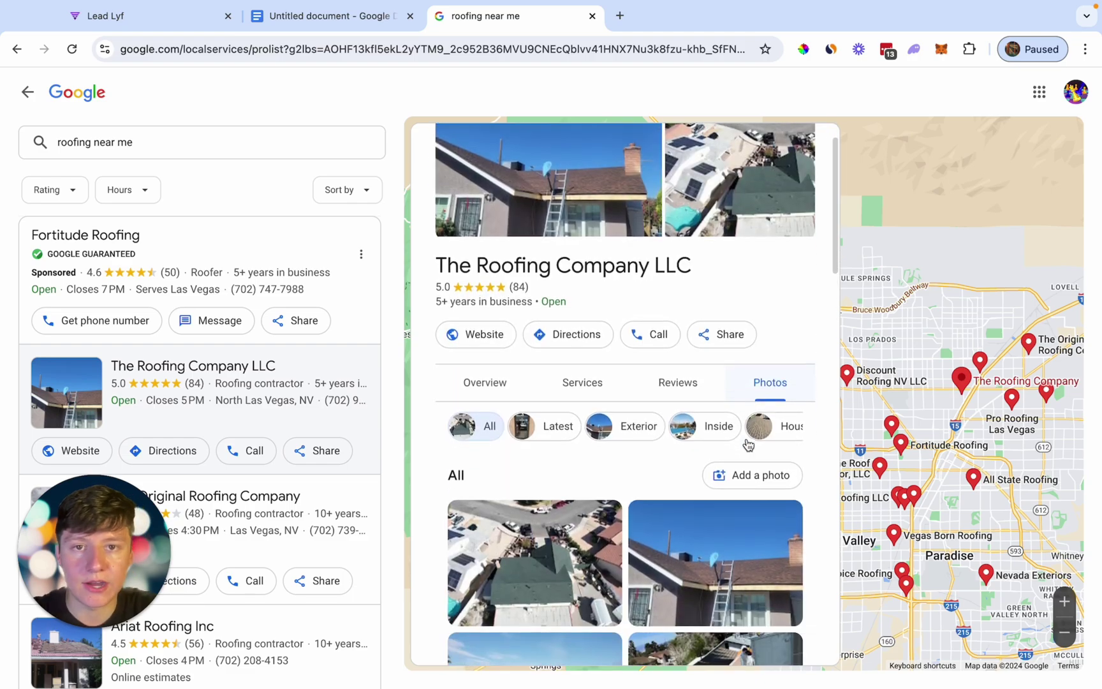
pyautogui.scroll(-3, 748, 444)
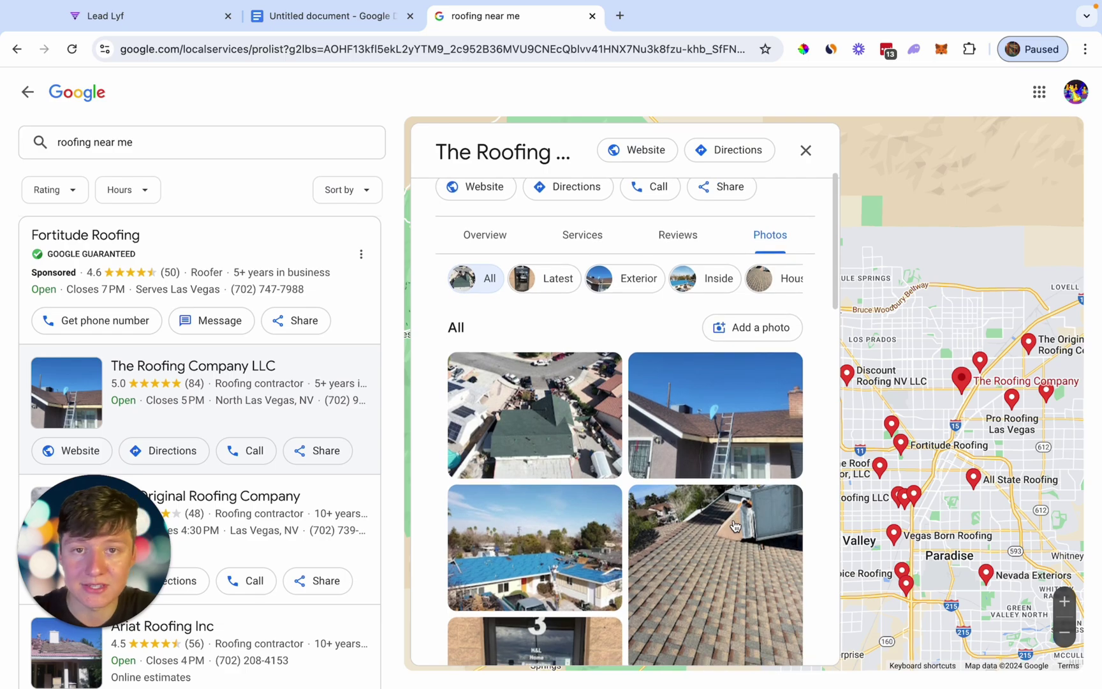
pyautogui.scroll(-3, 735, 525)
pyautogui.scroll(-2, 735, 525)
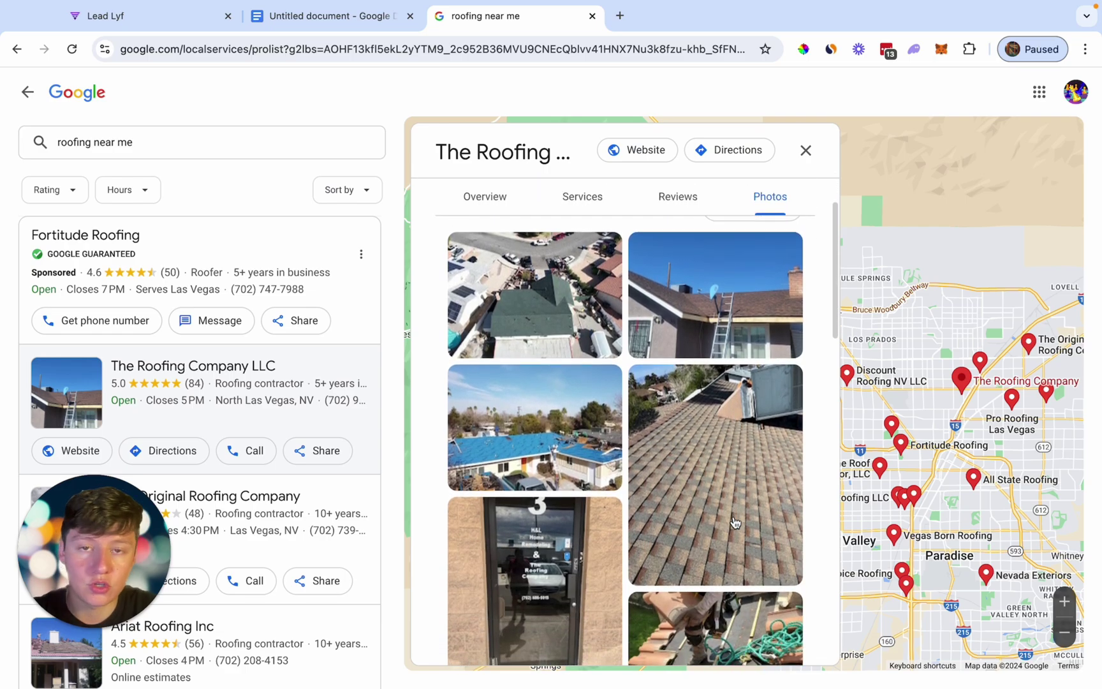
pyautogui.scroll(5, 735, 523)
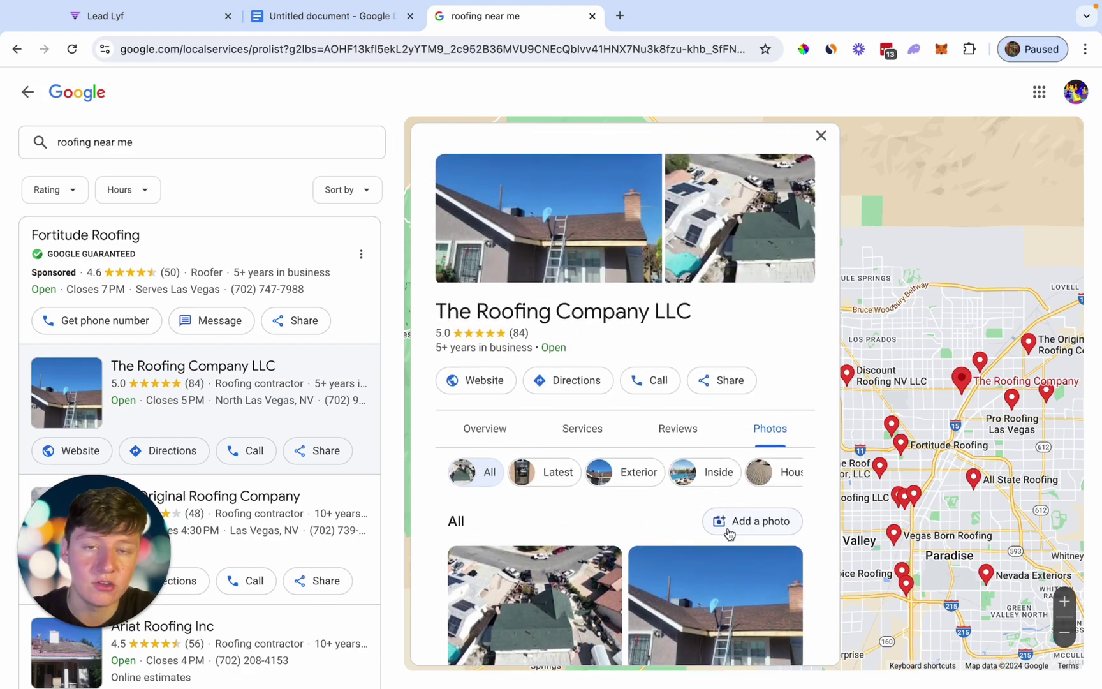
pyautogui.scroll(1, 726, 532)
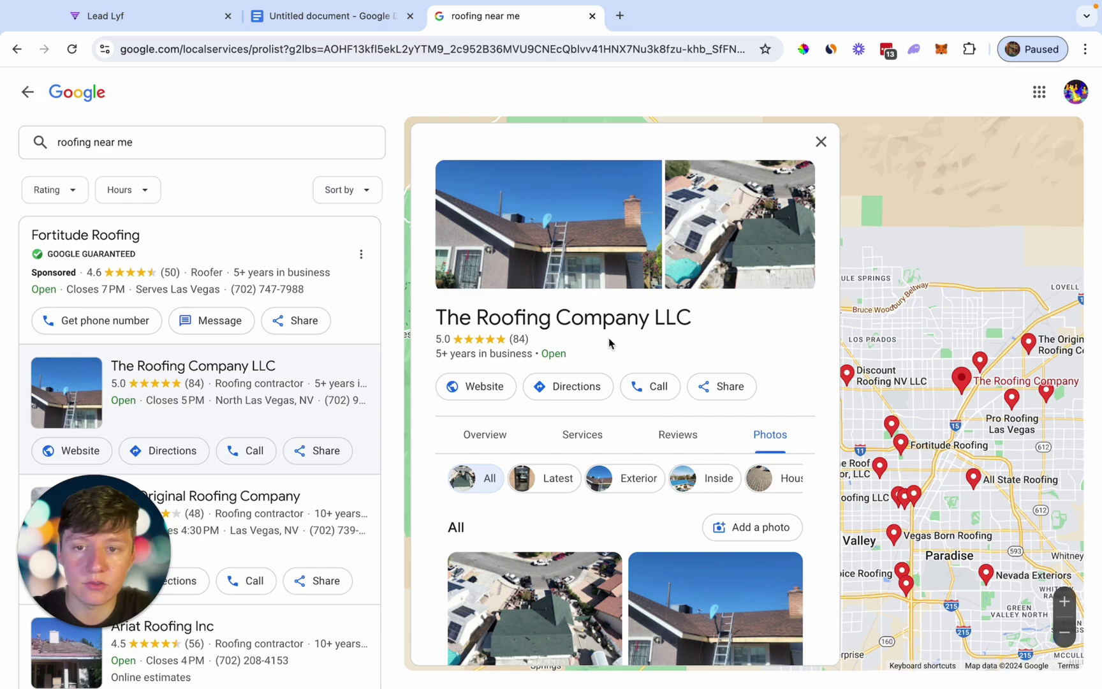
# Compare the Google My Business connection option on the Lead Lyf launchpad with the roofing company's Google listing
pyautogui.click(108, 15)
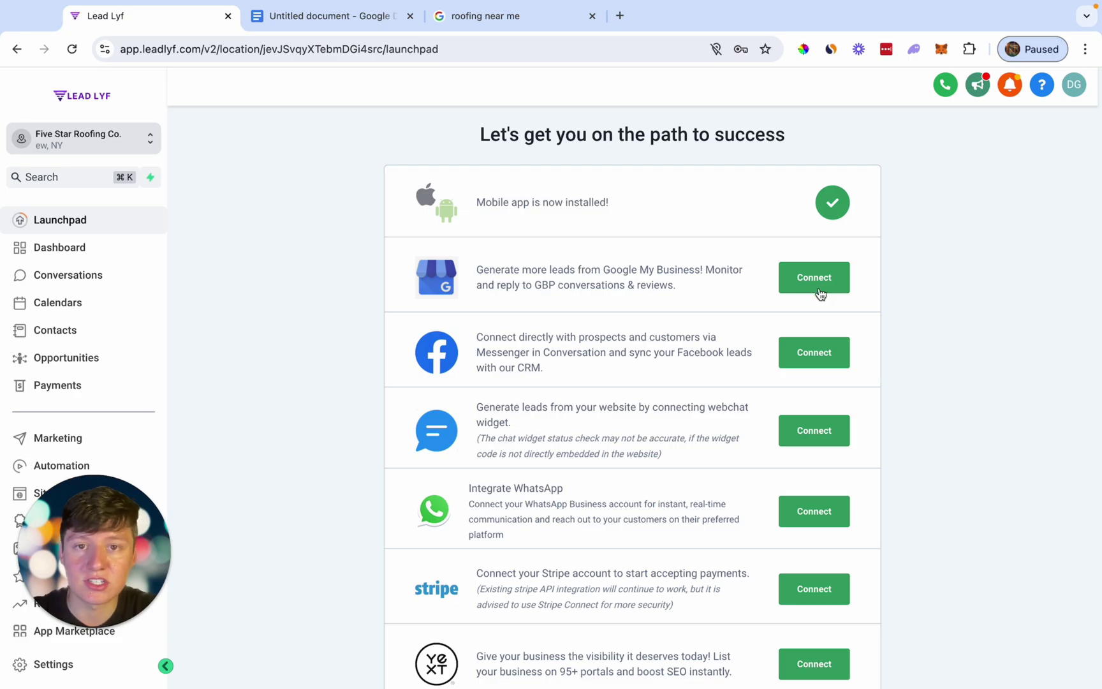
pyautogui.click(491, 15)
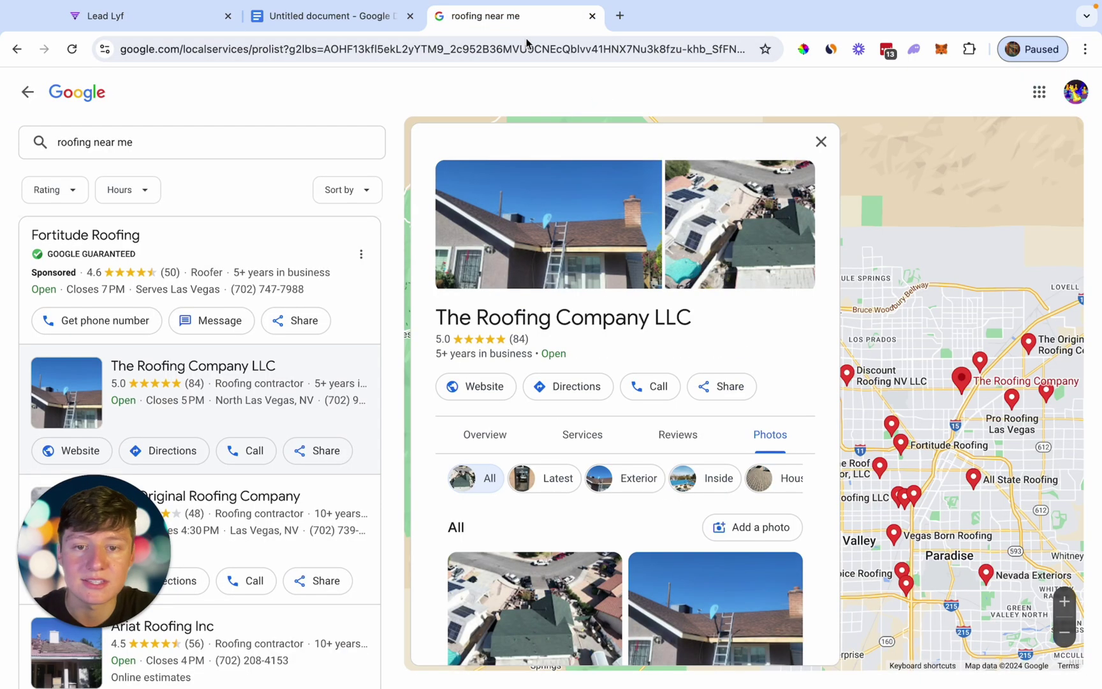
pyautogui.click(177, 28)
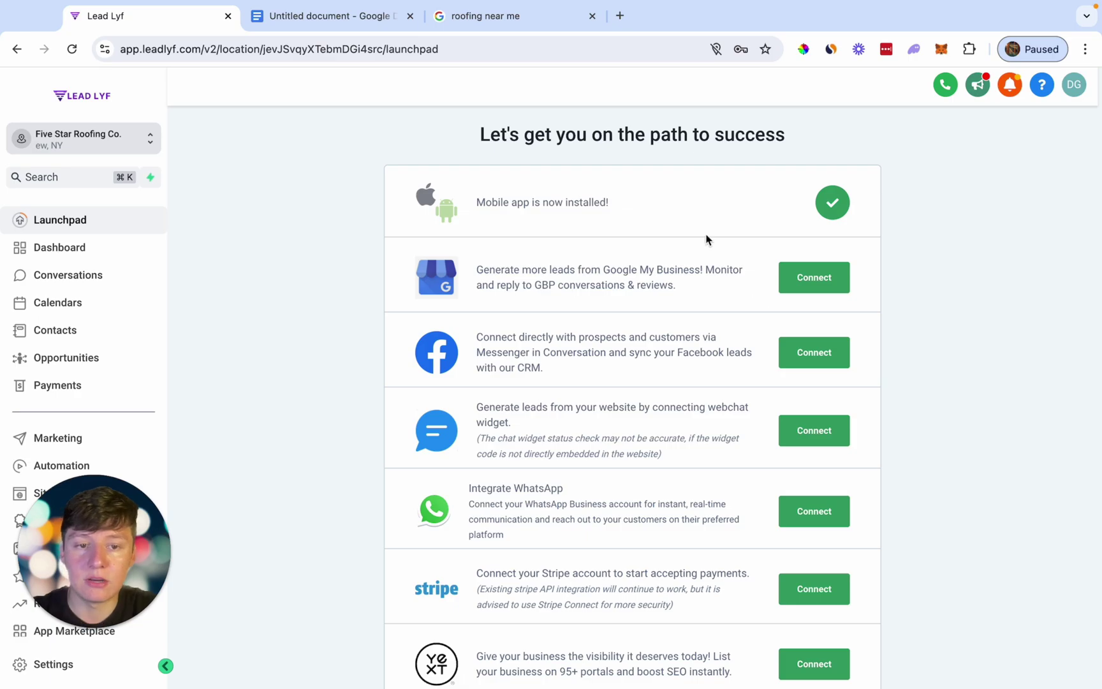
pyautogui.click(537, 25)
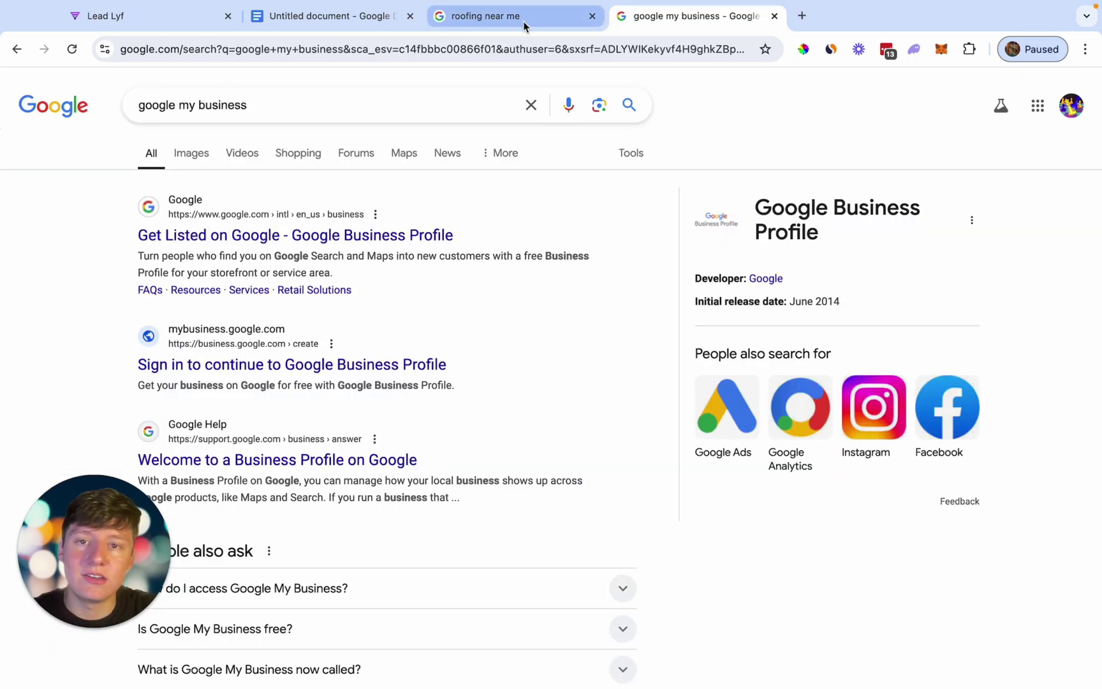
pyautogui.click(523, 20)
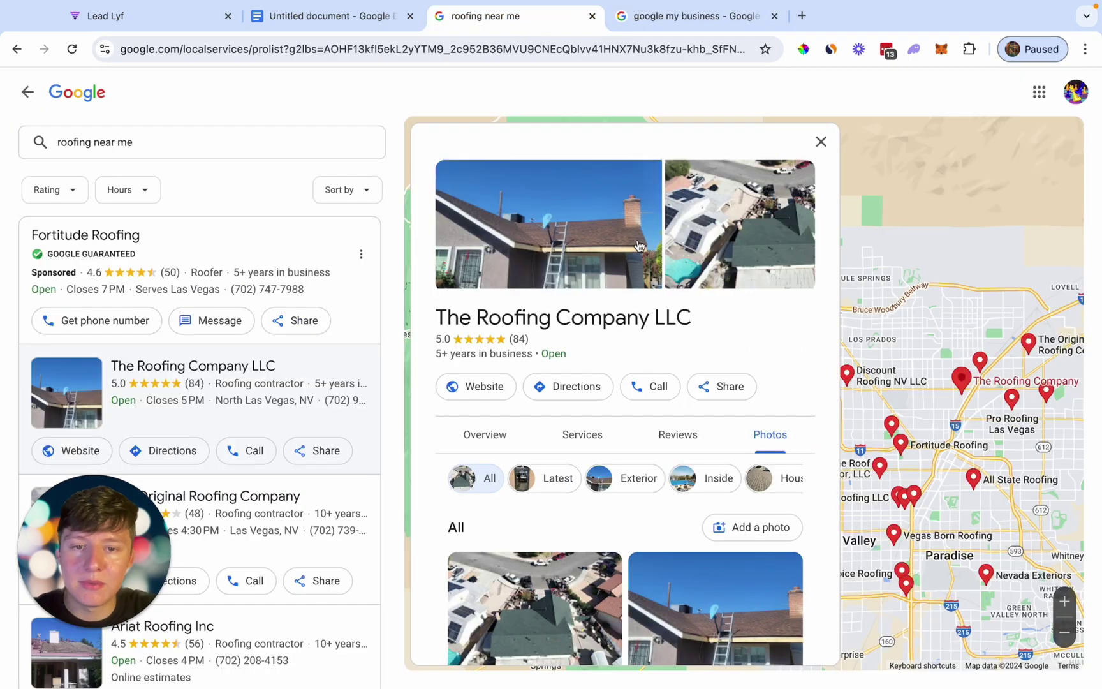
# View the Google Business Profile creation form via the "google my business" results, then return to the roofing listing
pyautogui.click(683, 21)
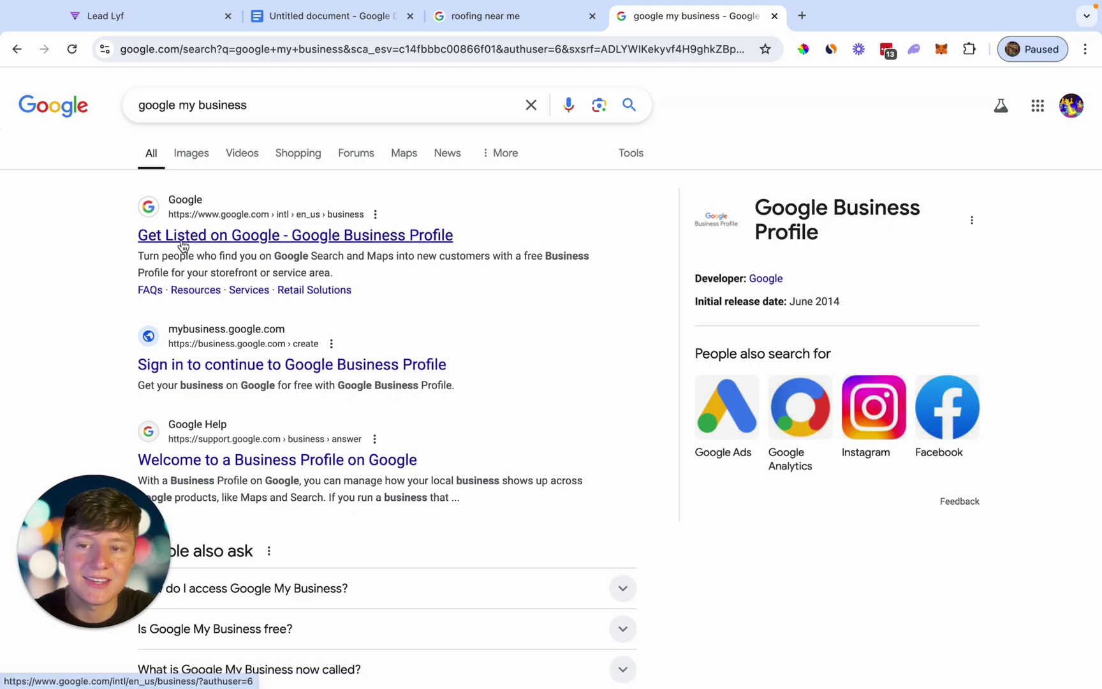
pyautogui.click(218, 236)
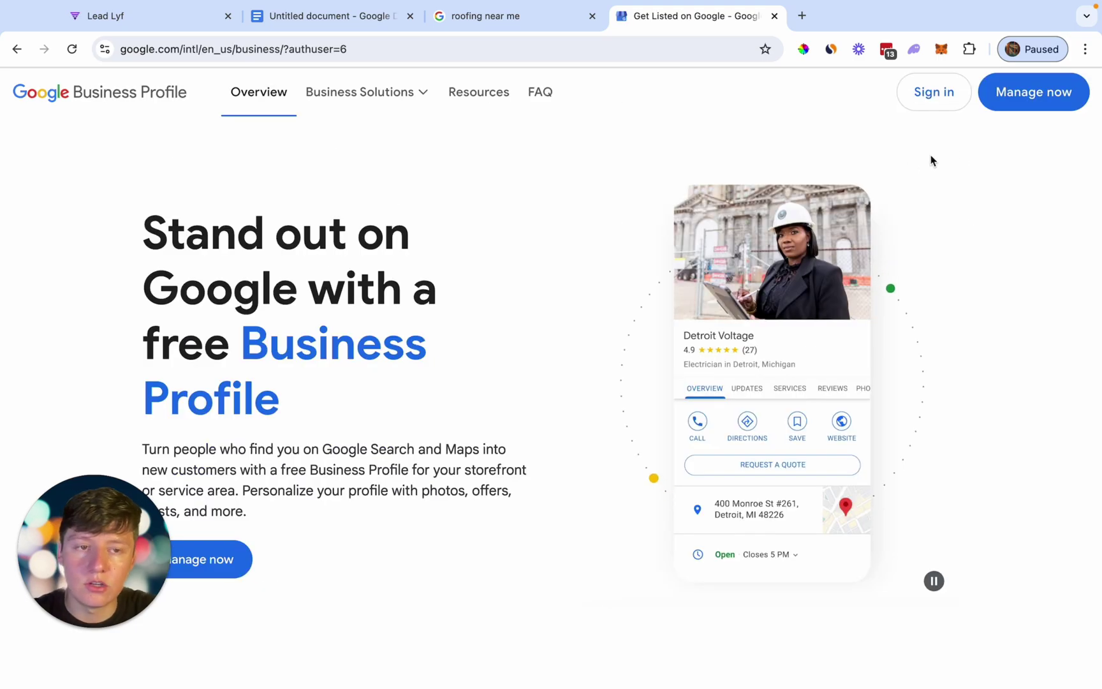
pyautogui.click(1021, 104)
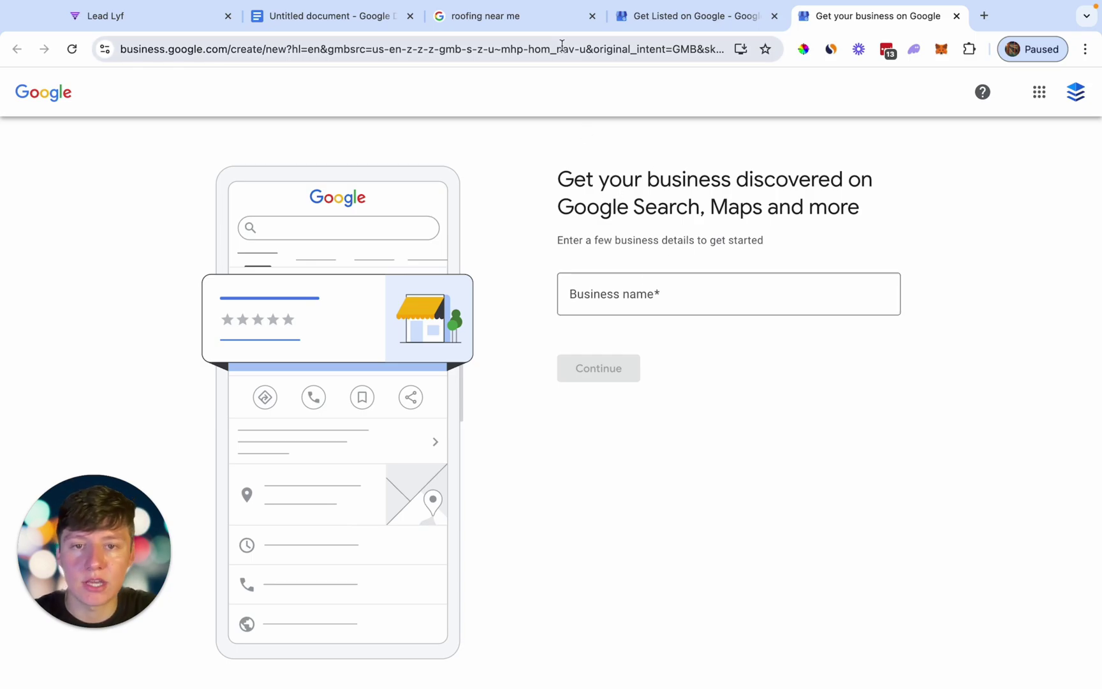
pyautogui.click(543, 24)
pyautogui.scroll(-2, 681, 407)
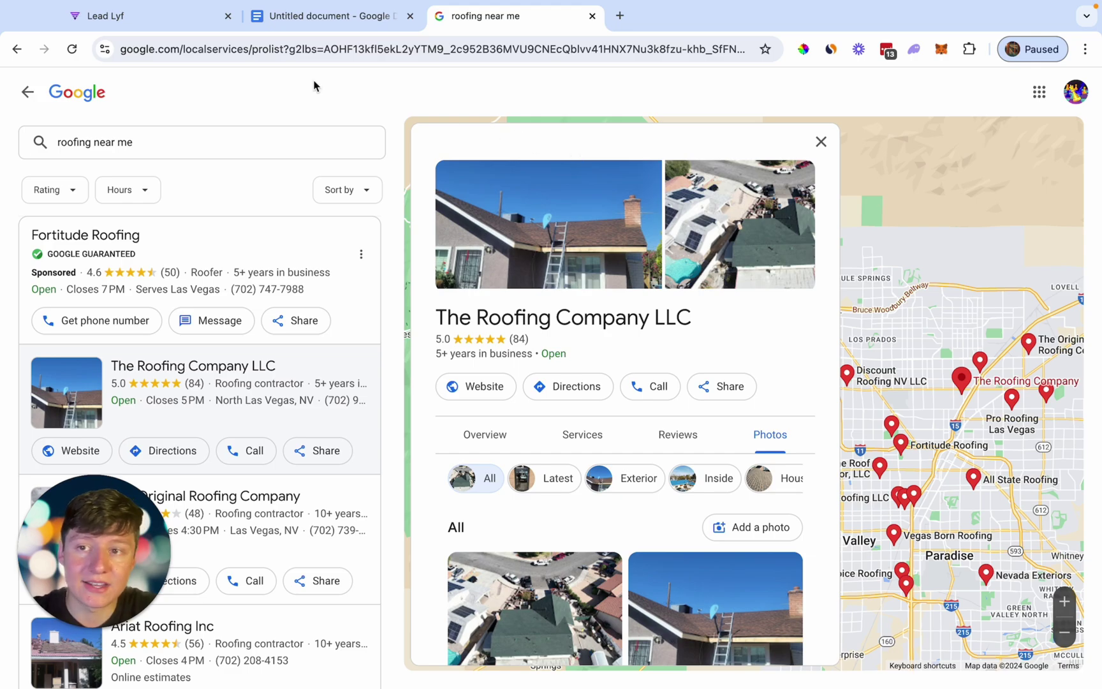
# Switch to Lead Lyf and open the pages of the Roofing website in the Sites area
pyautogui.click(167, 17)
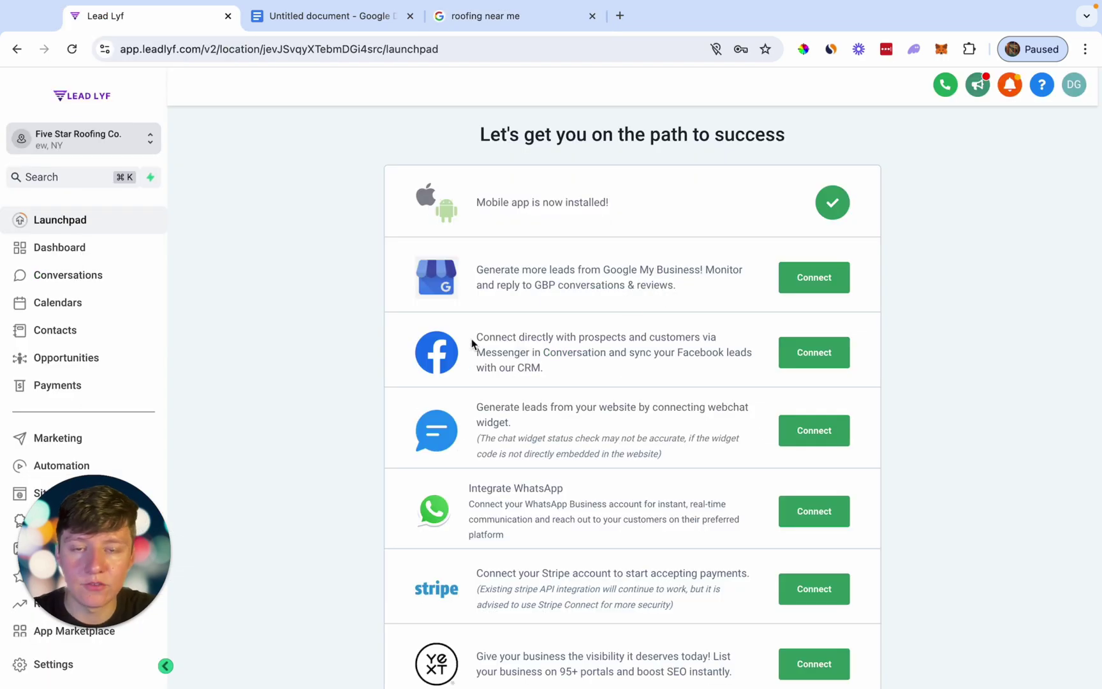
pyautogui.scroll(-2, 113, 386)
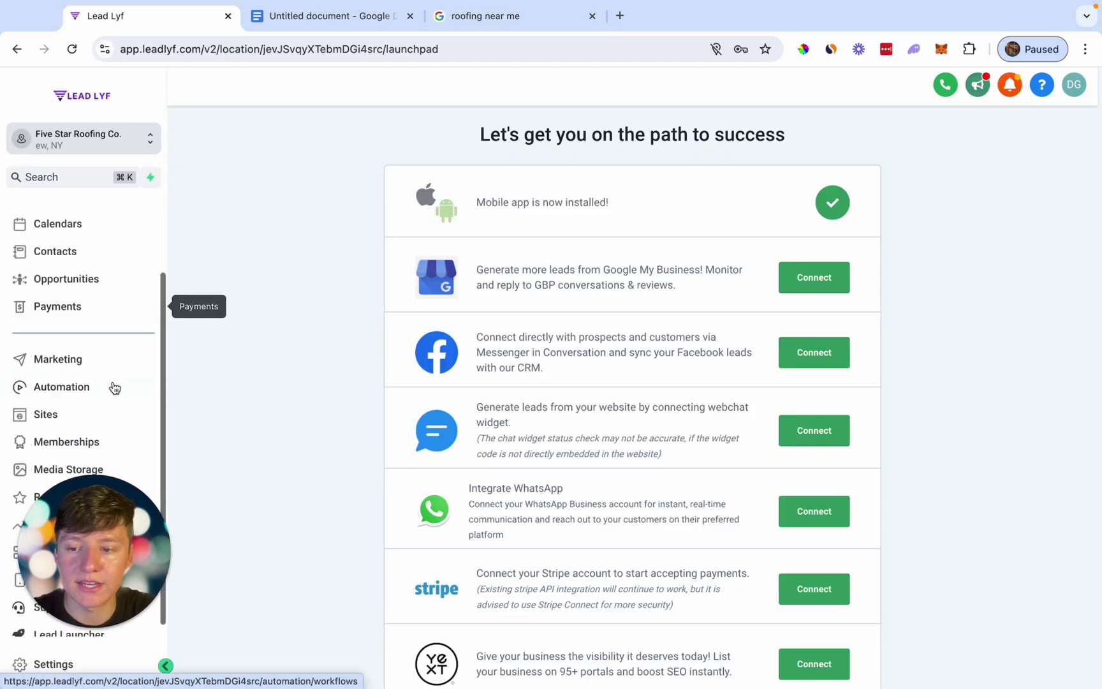
pyautogui.click(57, 414)
pyautogui.click(309, 117)
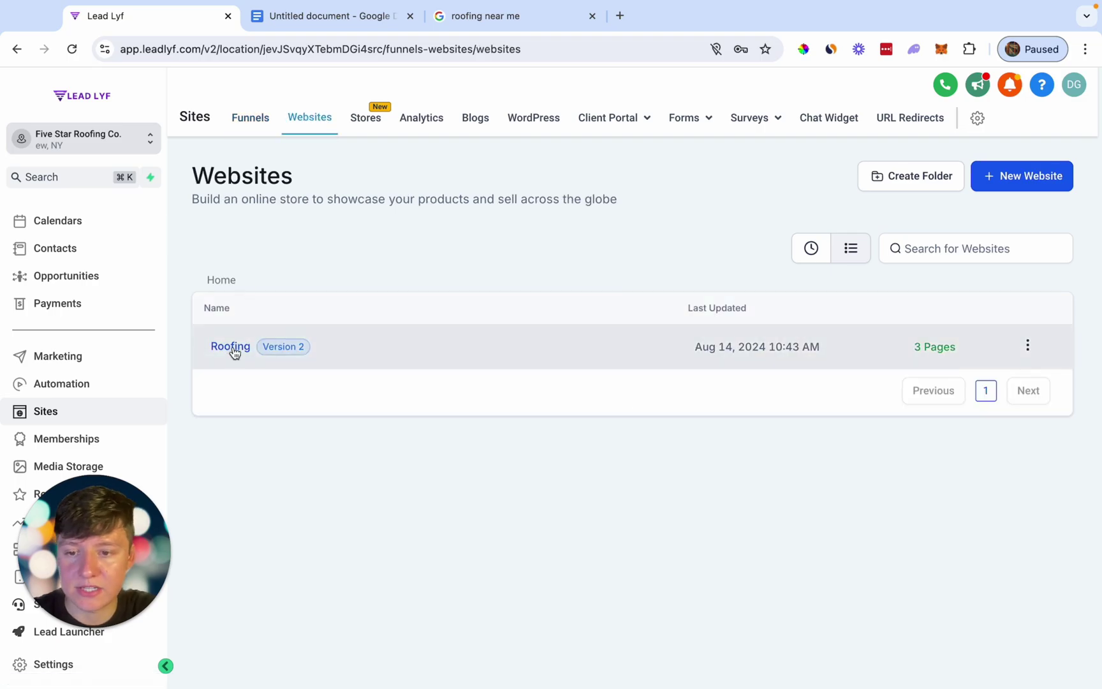
pyautogui.click(231, 347)
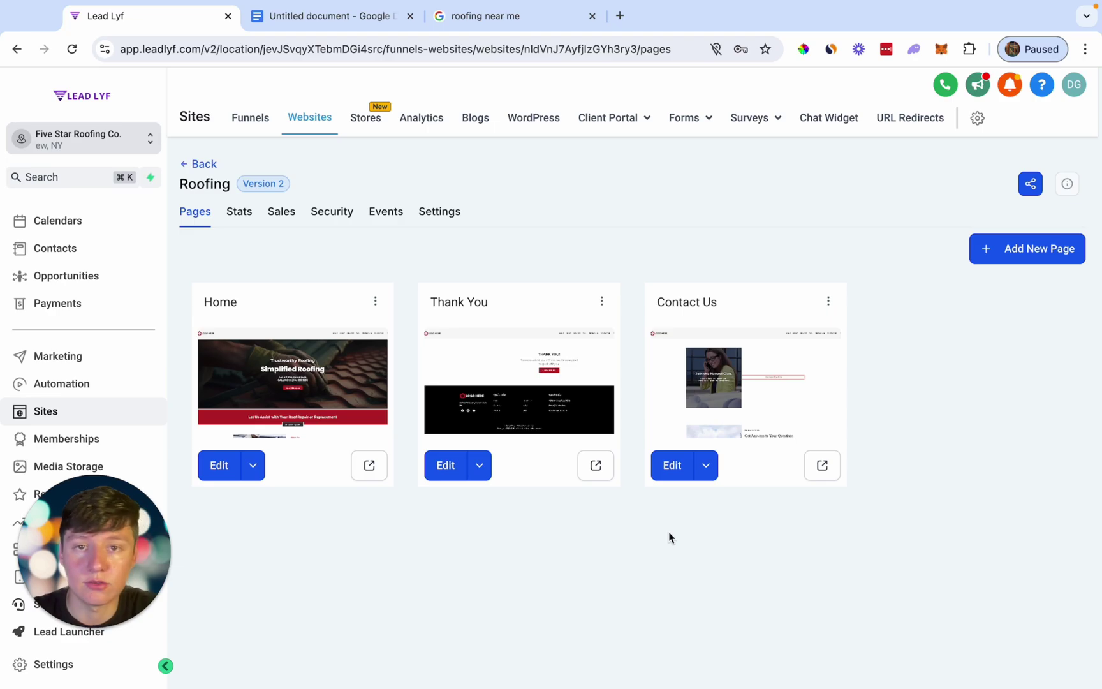
# Open the Roofing website's Home page in the page builder and review its hero, About Us and services sections
pyautogui.click(237, 472)
pyautogui.scroll(-6, 763, 448)
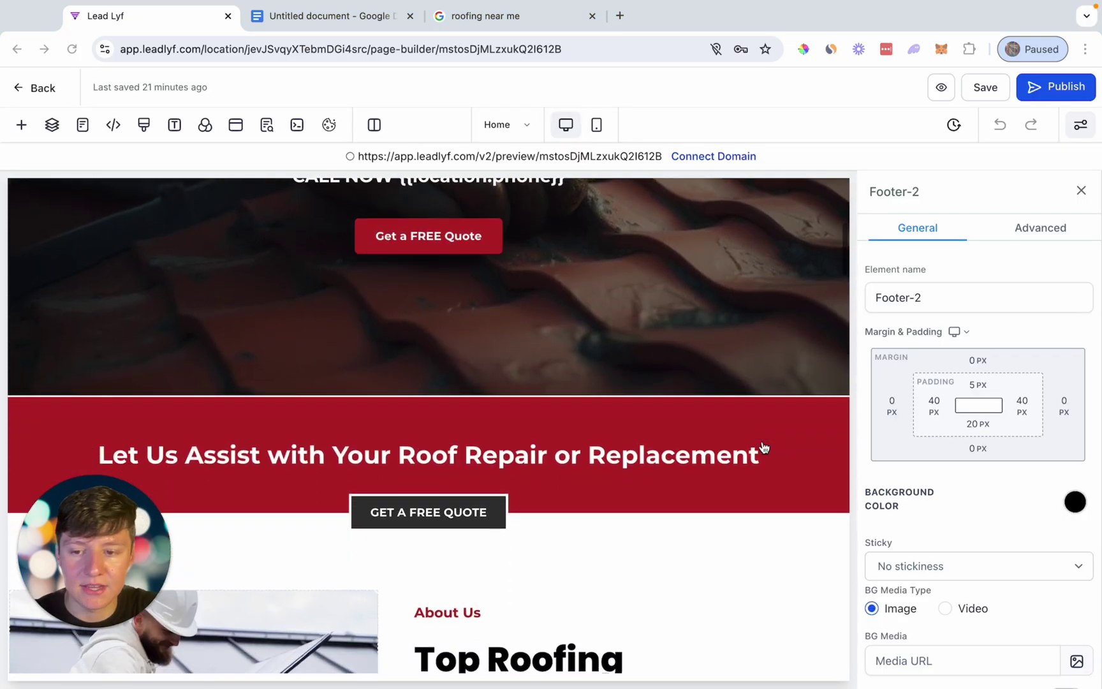
pyautogui.scroll(-6, 762, 447)
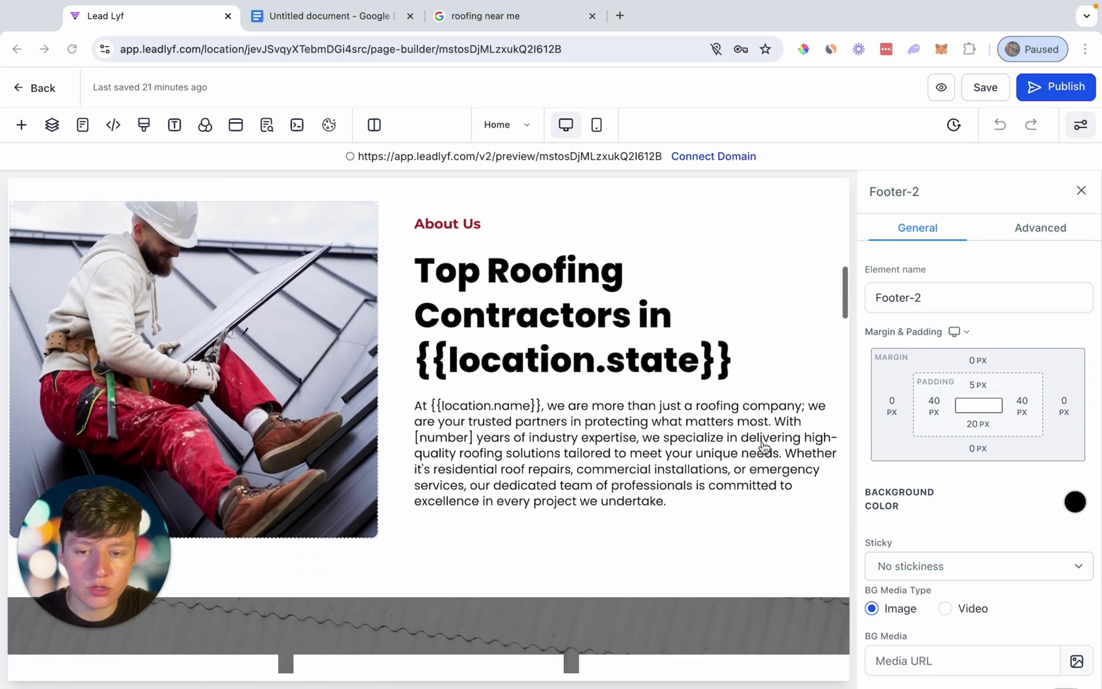
pyautogui.scroll(-3, 762, 447)
pyautogui.scroll(-4, 768, 472)
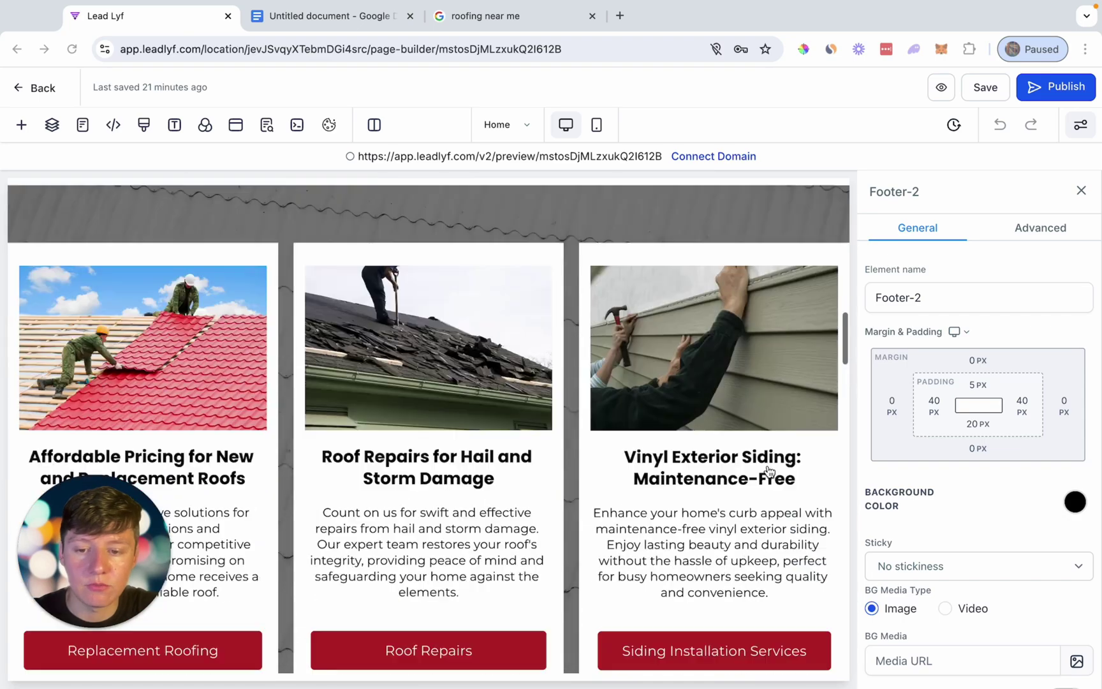
pyautogui.scroll(-2, 769, 471)
pyautogui.scroll(12, 769, 475)
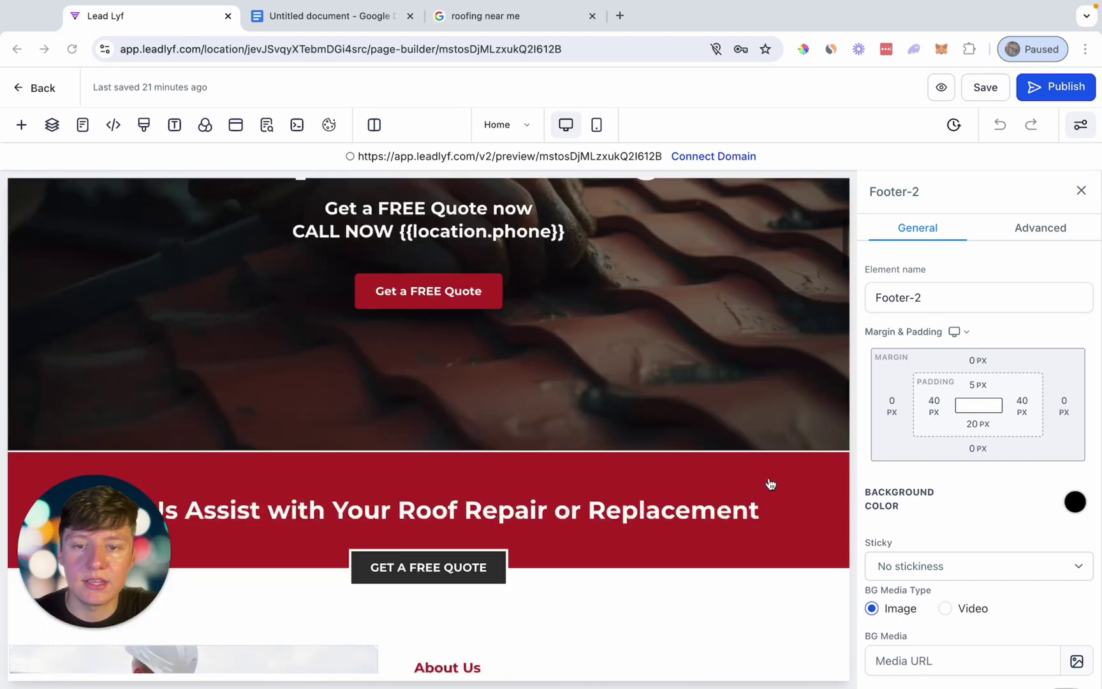
pyautogui.scroll(5, 770, 484)
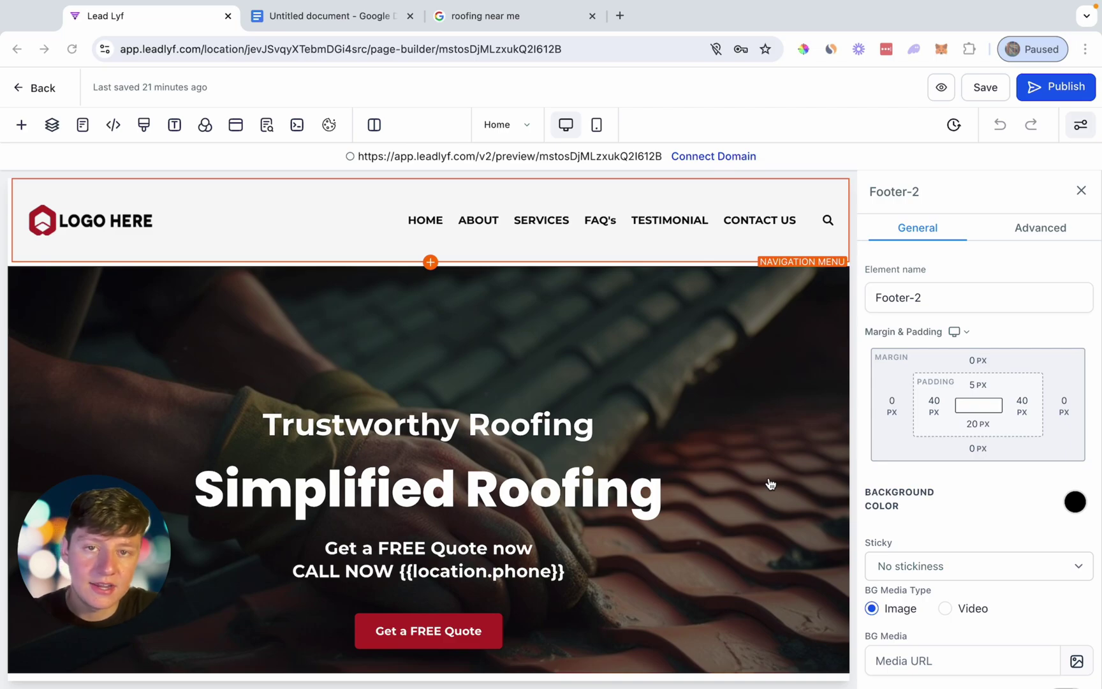
# Open the Home page's SEO meta data and expand the content settings containing the title and description
pyautogui.click(267, 125)
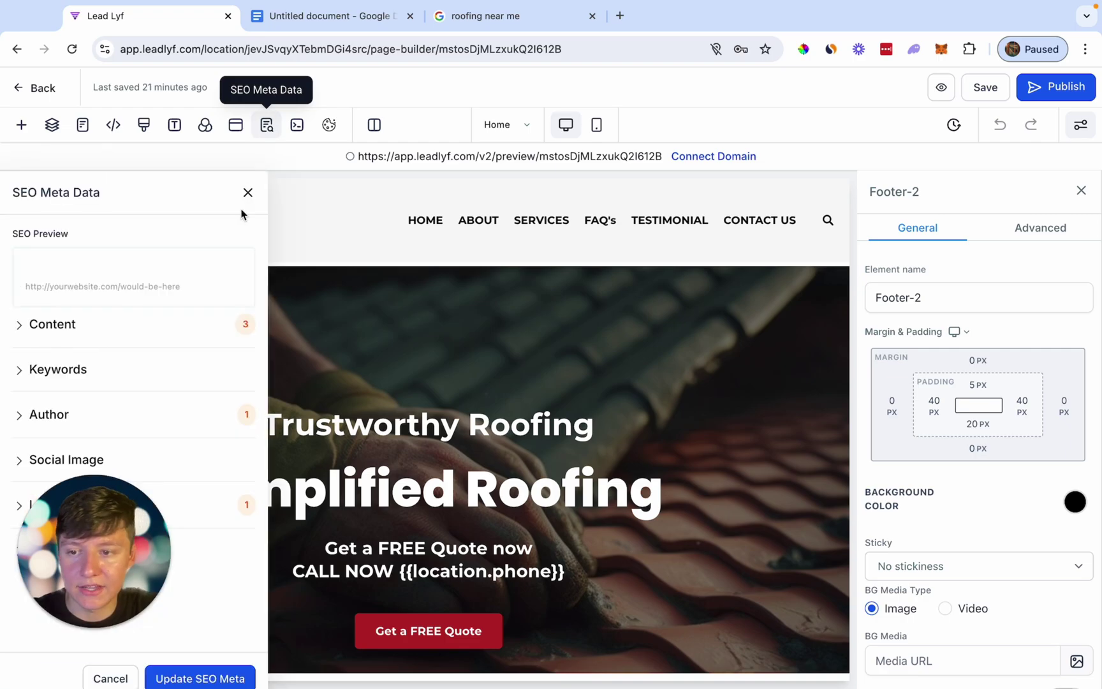
pyautogui.click(62, 332)
pyautogui.scroll(-1, 115, 370)
pyautogui.scroll(-1, 106, 266)
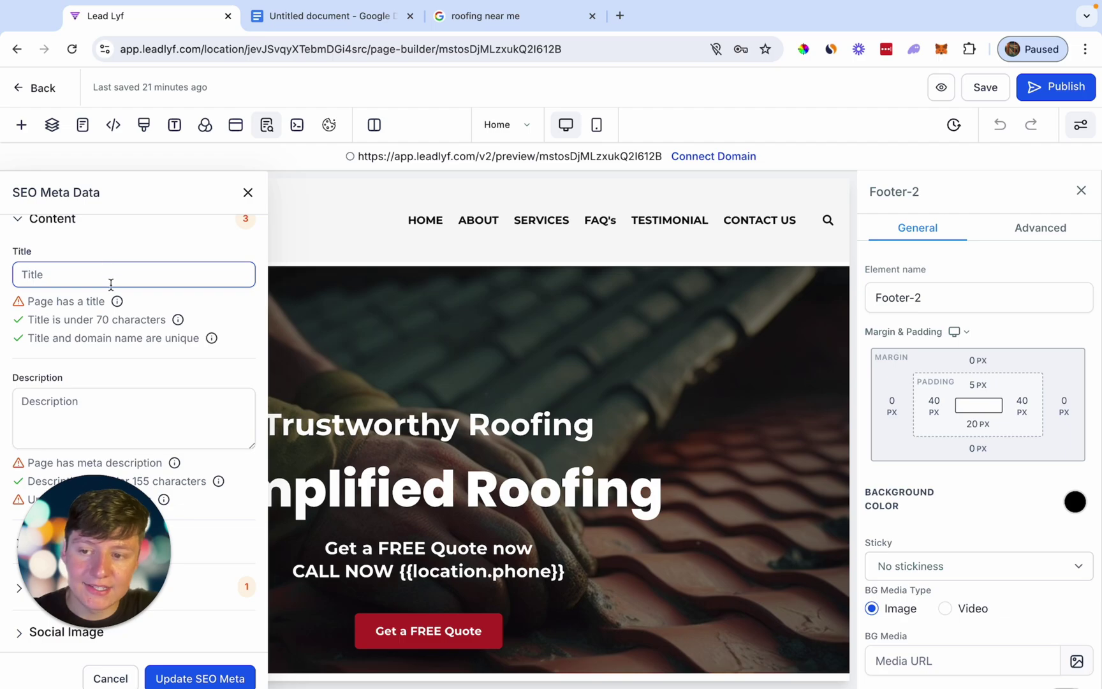
# Expand the Keywords settings of the SEO meta data and review the title, description and keywords fields
pyautogui.scroll(-3, 110, 287)
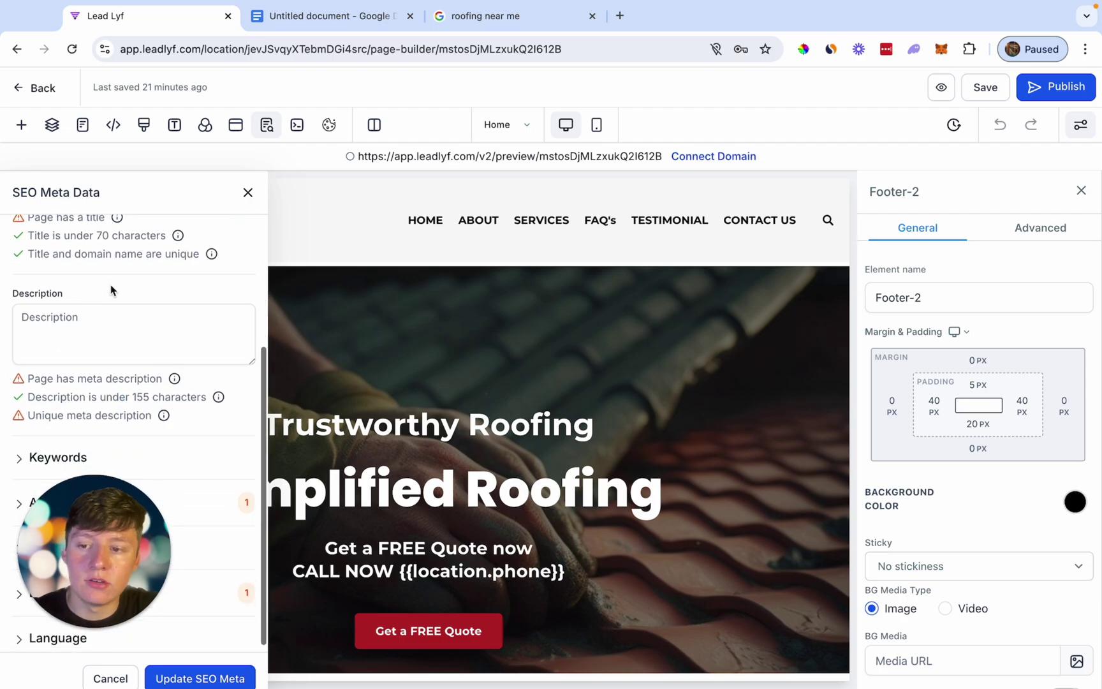
pyautogui.click(83, 451)
pyautogui.scroll(-2, 81, 449)
pyautogui.click(81, 448)
pyautogui.scroll(2, 81, 449)
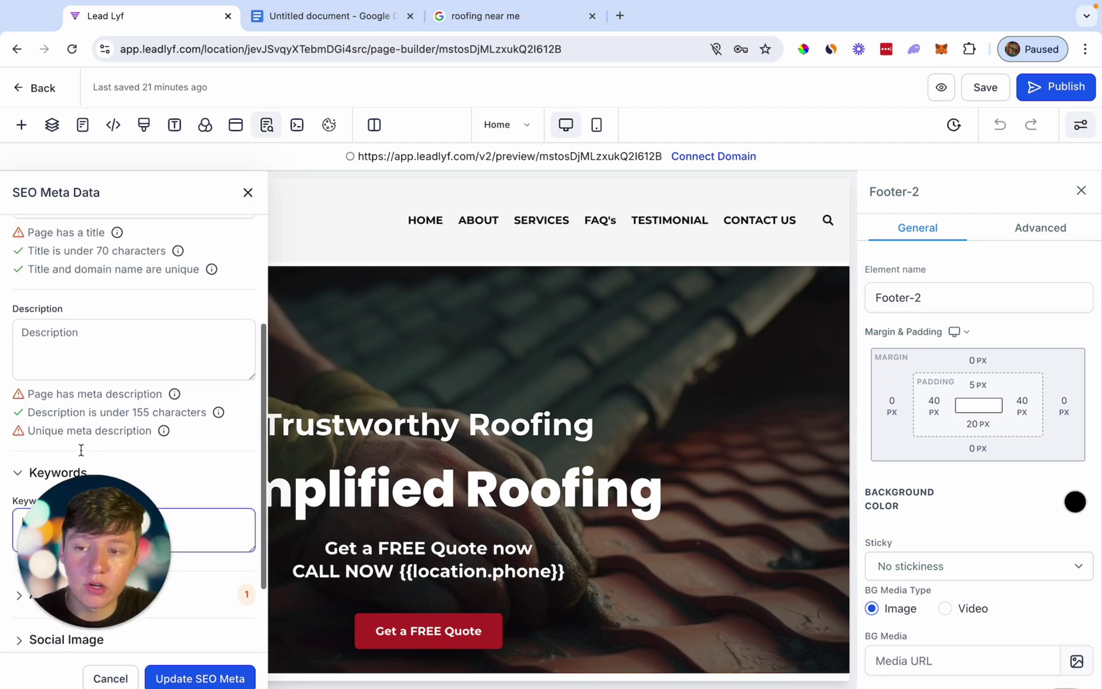
pyautogui.scroll(3, 74, 351)
pyautogui.click(92, 290)
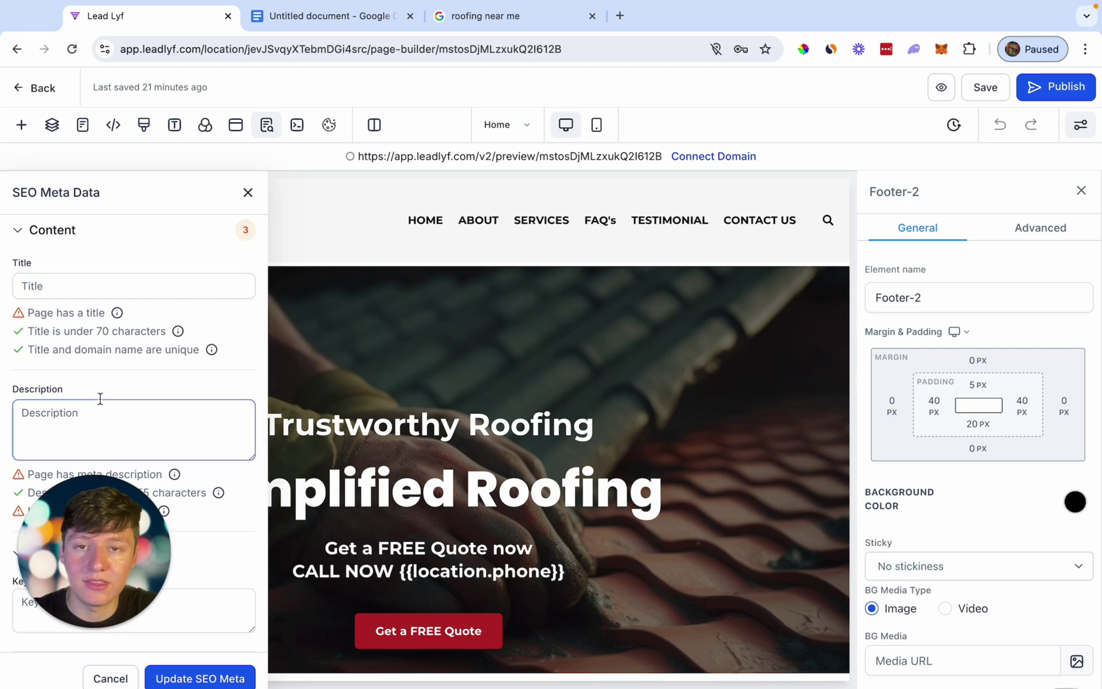
pyautogui.scroll(-1, 100, 400)
pyautogui.scroll(-1, 100, 400)
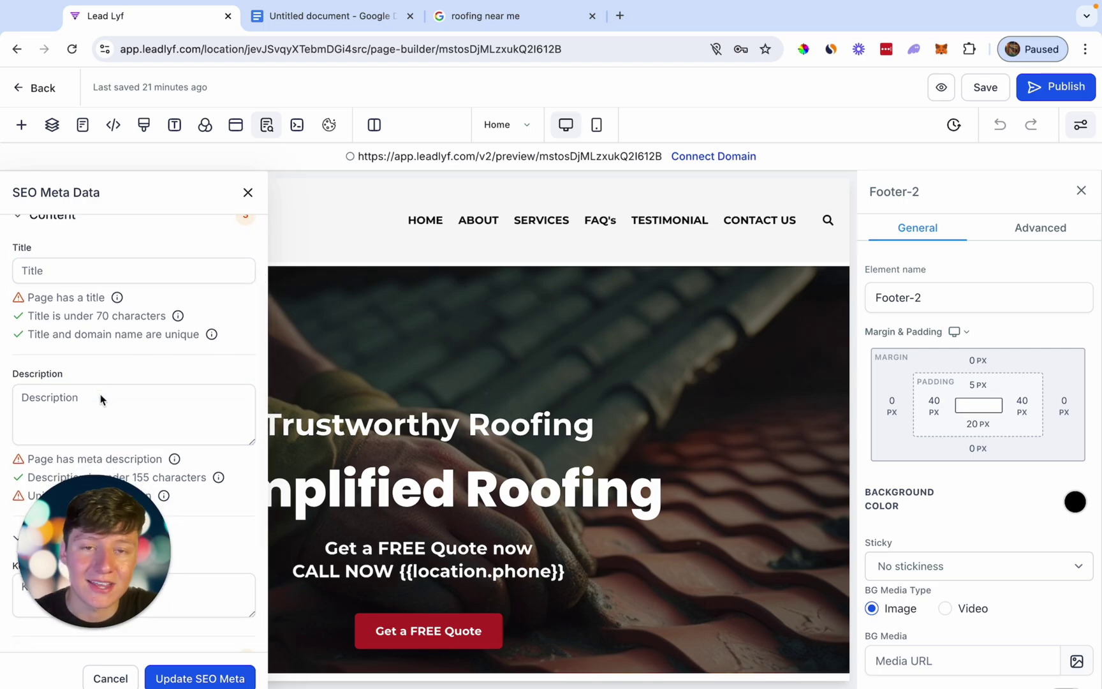
pyautogui.scroll(3, 100, 400)
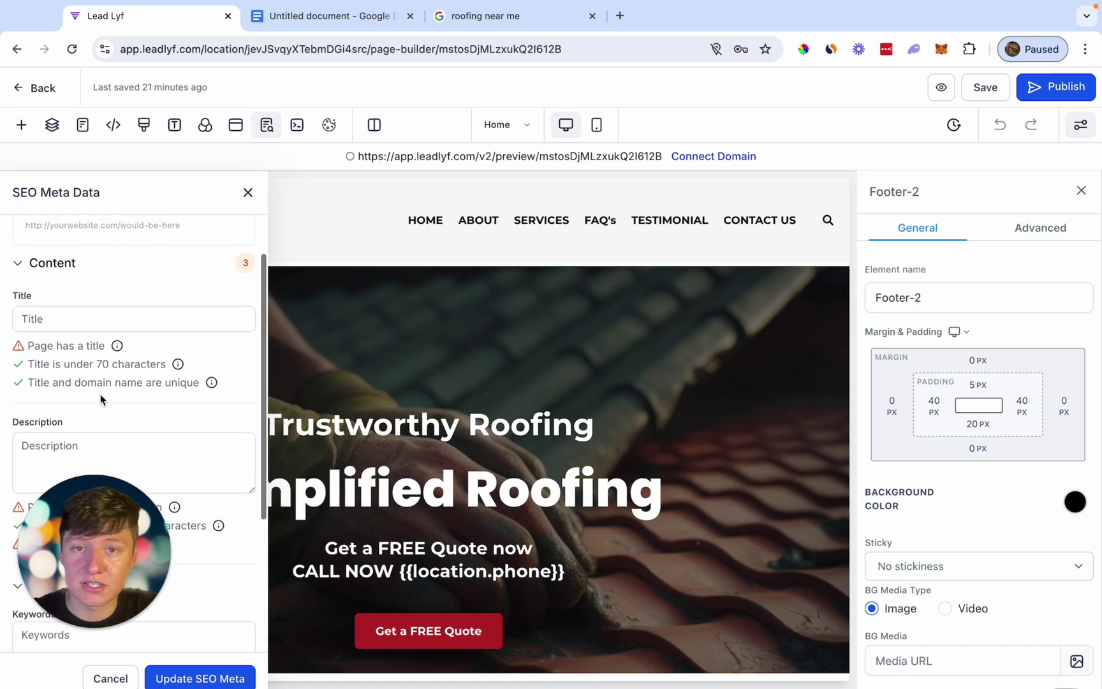
pyautogui.scroll(2, 100, 400)
pyautogui.scroll(2, 100, 400)
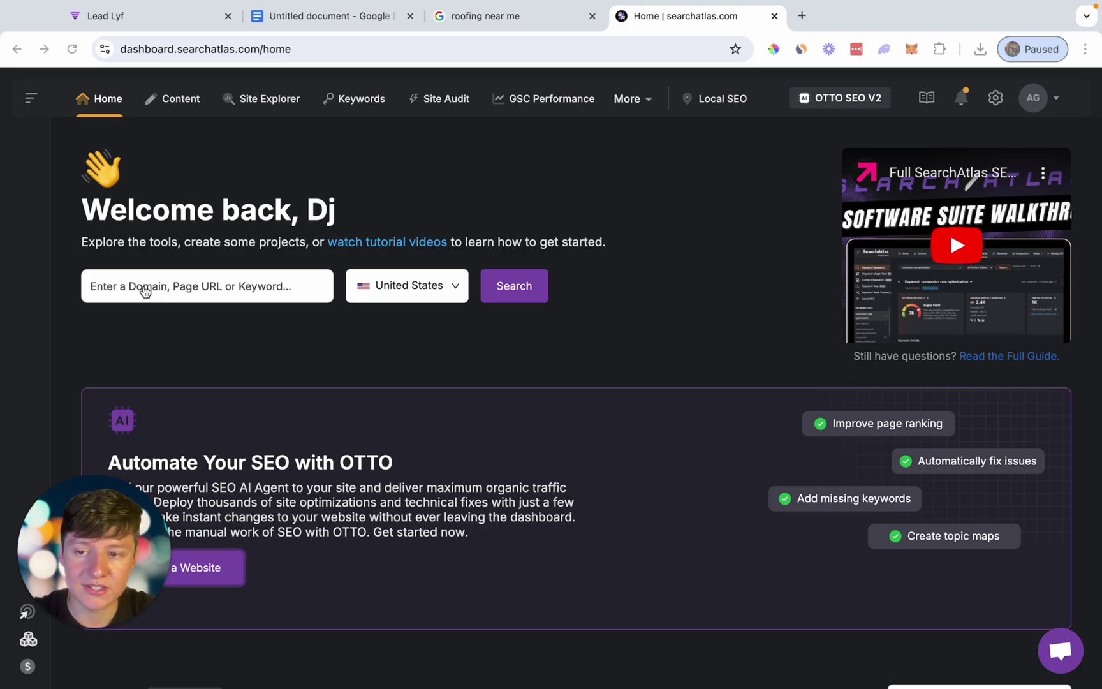
# Switch to Search Atlas and search for the keyword "Roofing Las Vegas" in the United States
pyautogui.click(145, 291)
pyautogui.write('Roofin')
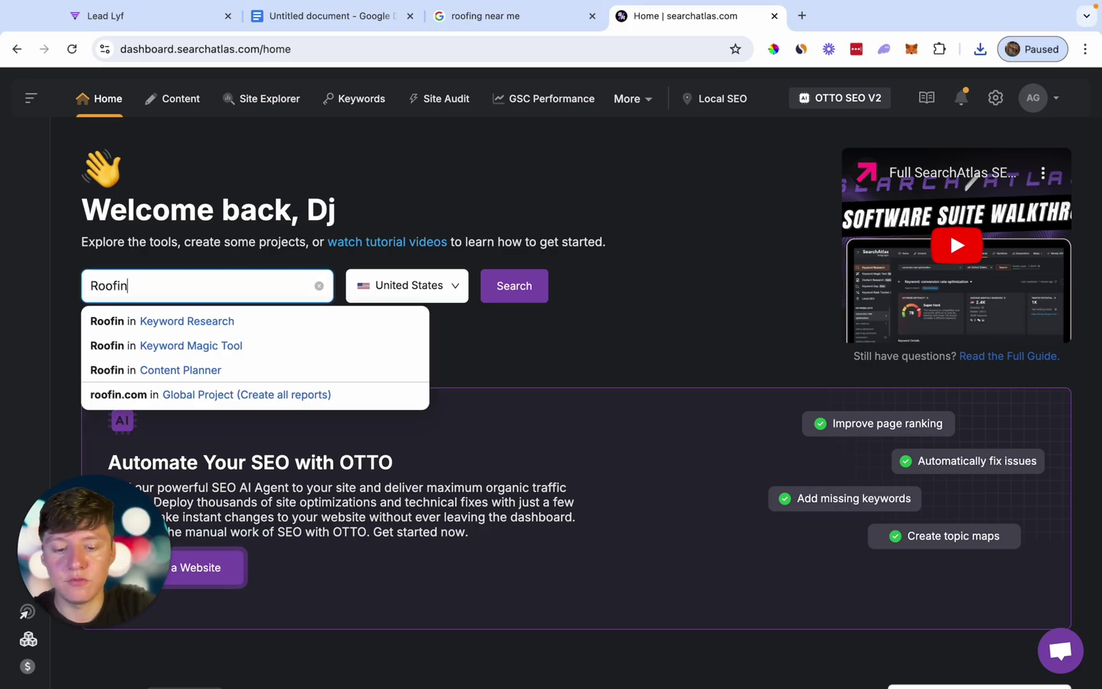
pyautogui.write('g Las Vegas')
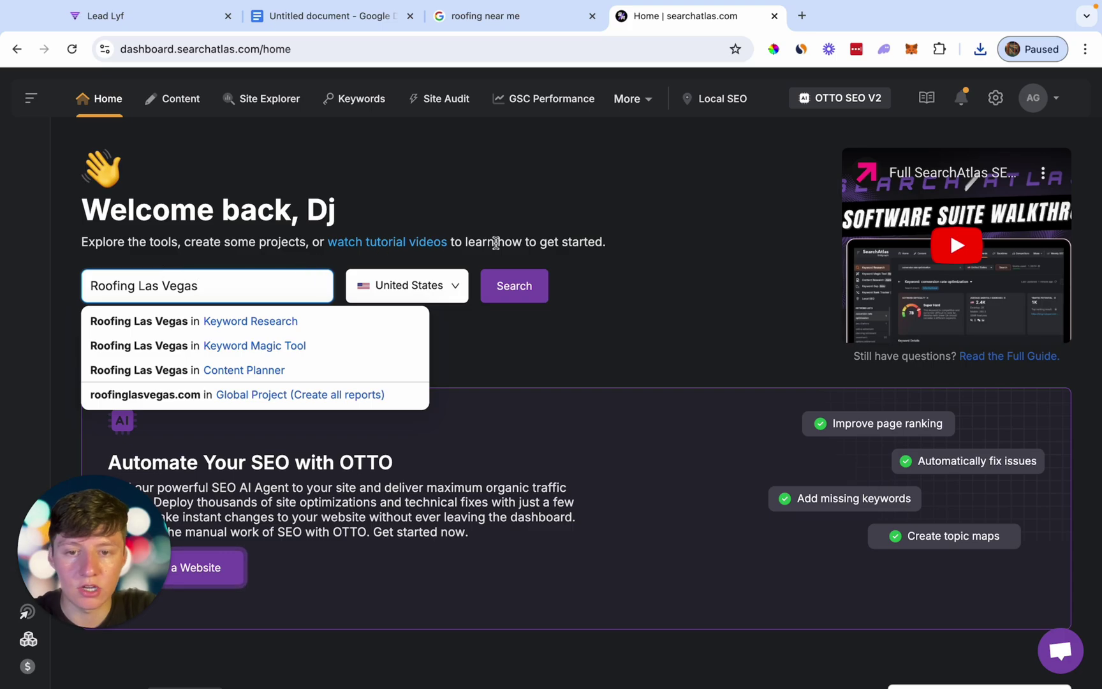
pyautogui.click(510, 284)
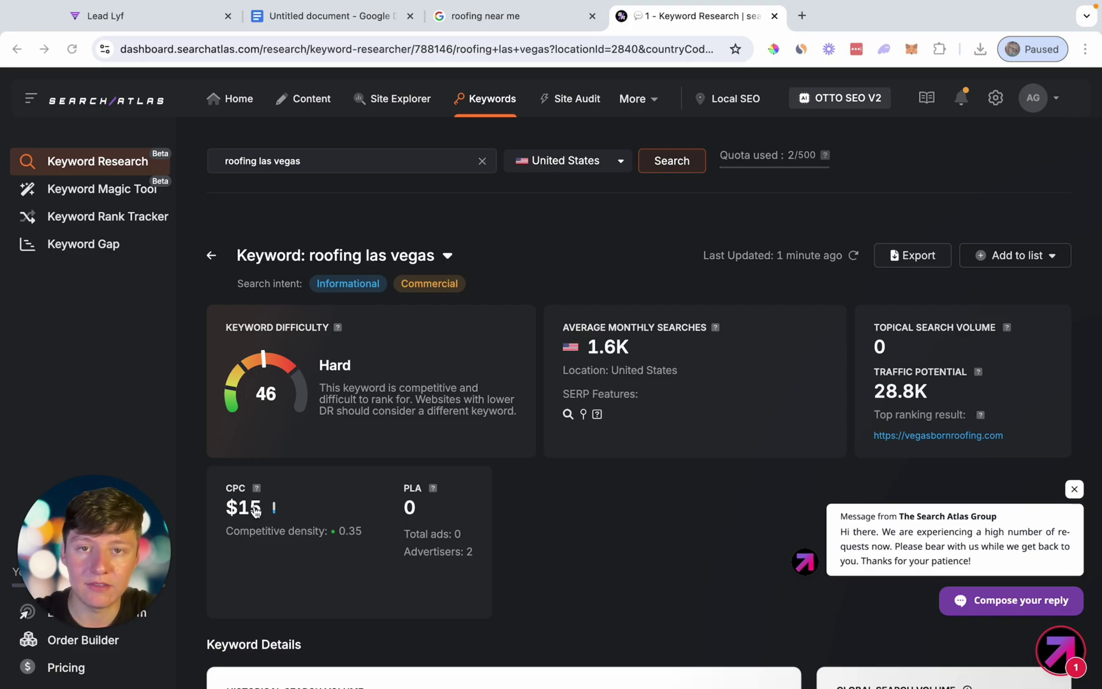
# Review the keyword's search volume history and variations, and open the full list of related keywords
pyautogui.scroll(-5, 255, 510)
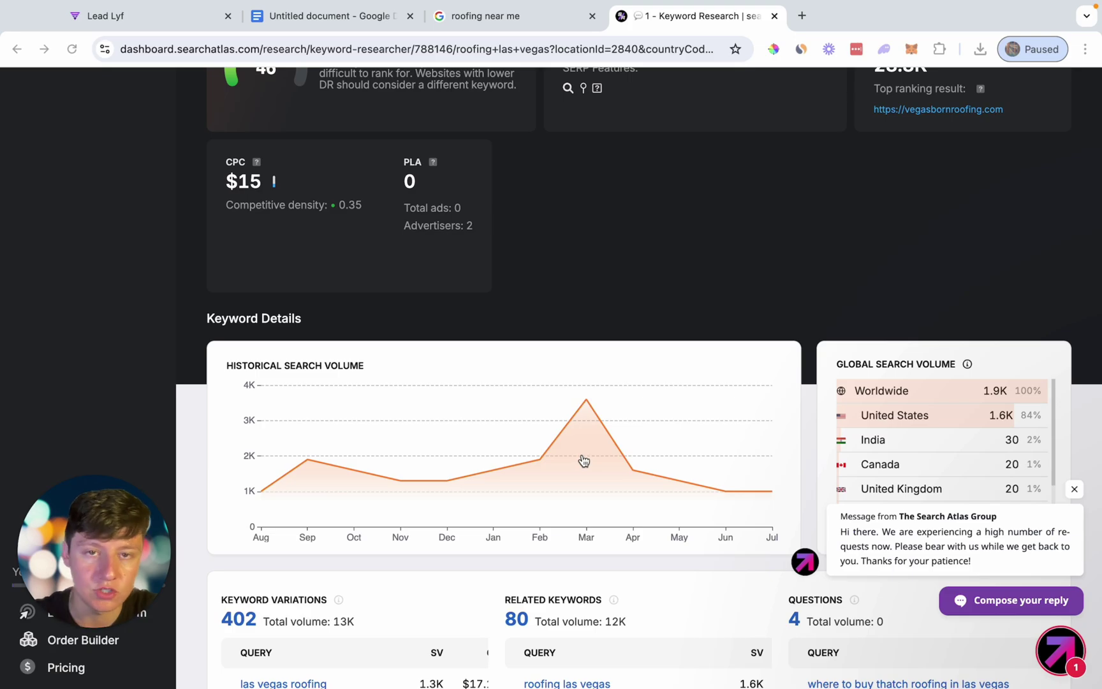
pyautogui.scroll(-5, 582, 460)
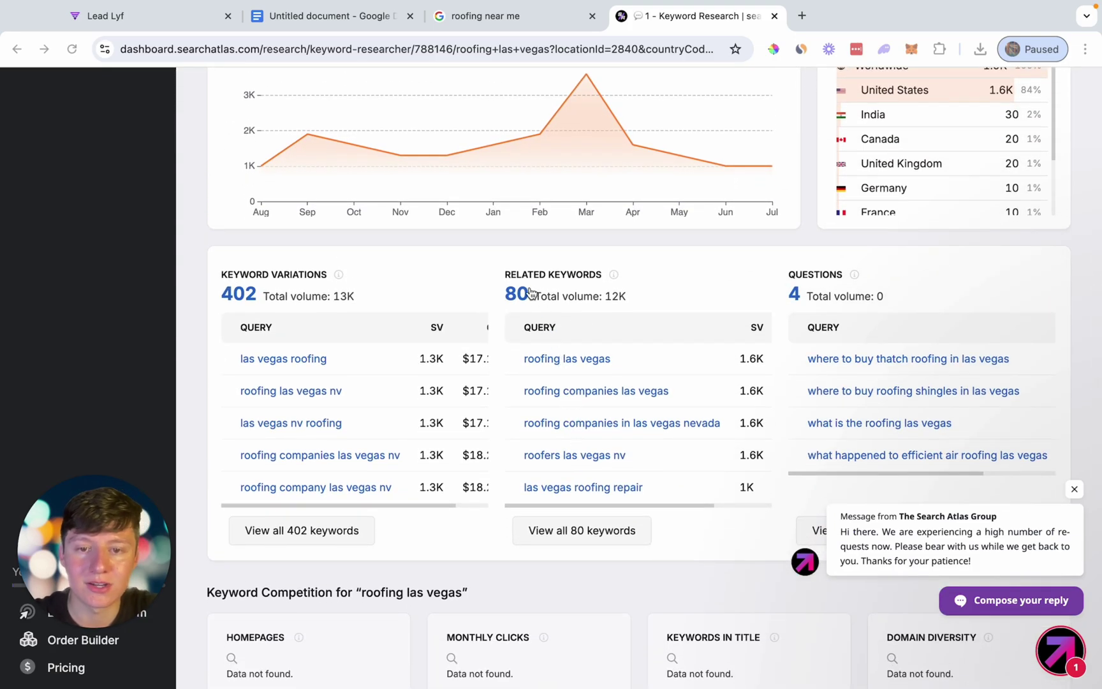
pyautogui.click(562, 533)
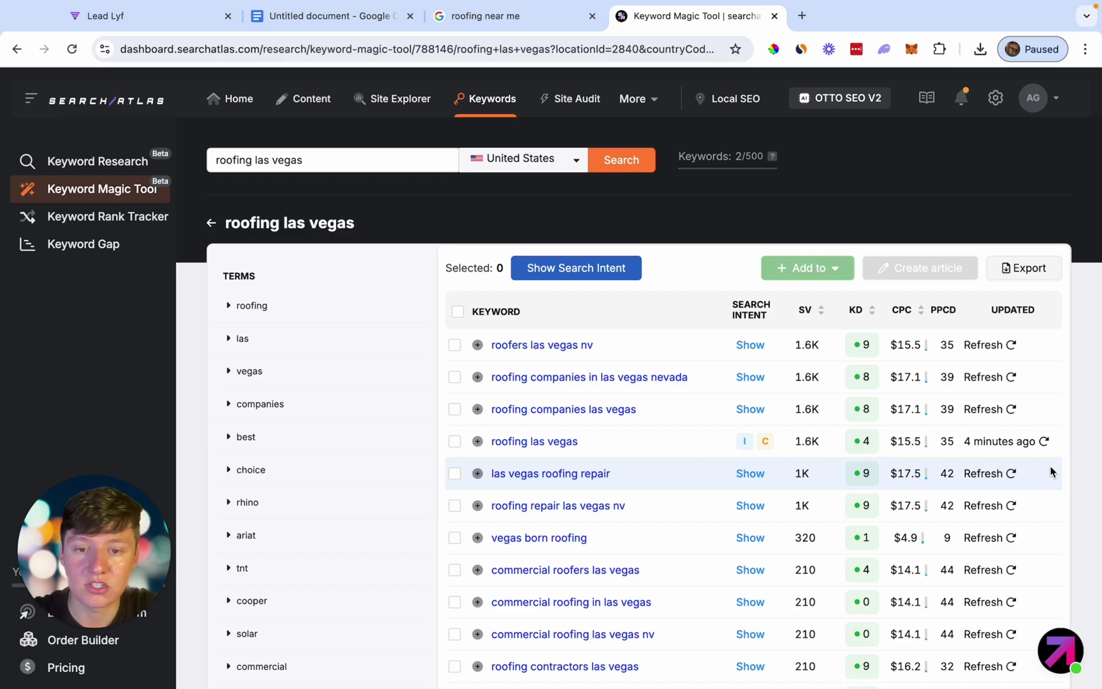
# Compare search volume and keyword difficulty across the related keywords, and open the research report for "roofers las vegas nv"
pyautogui.scroll(-2, 559, 471)
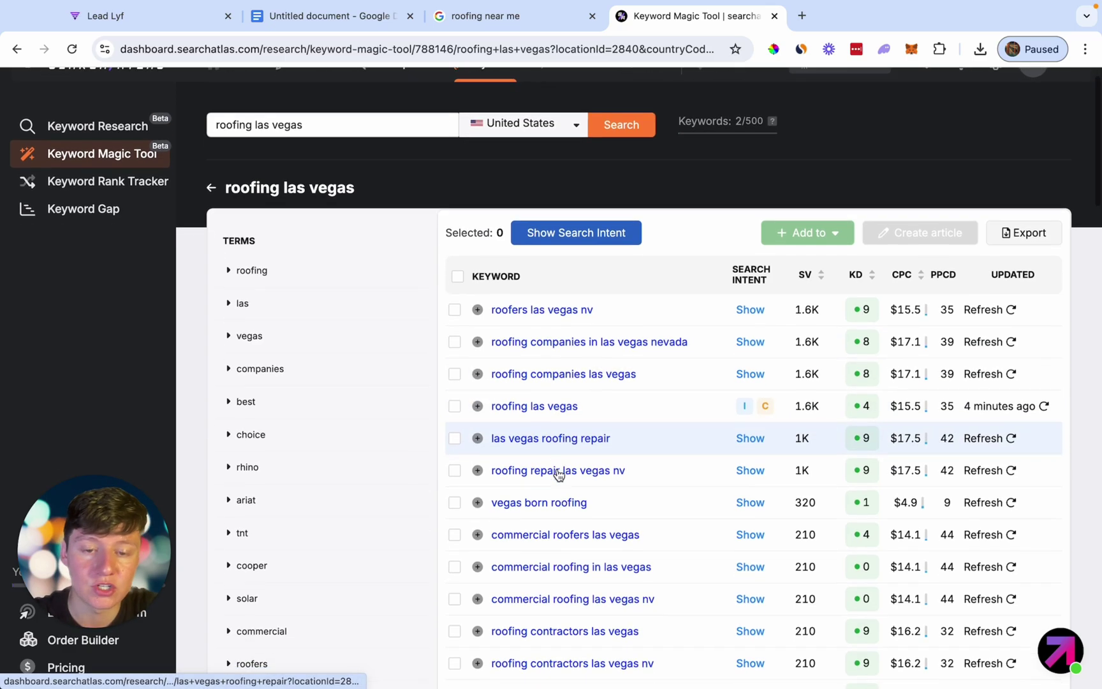
pyautogui.scroll(-3, 559, 473)
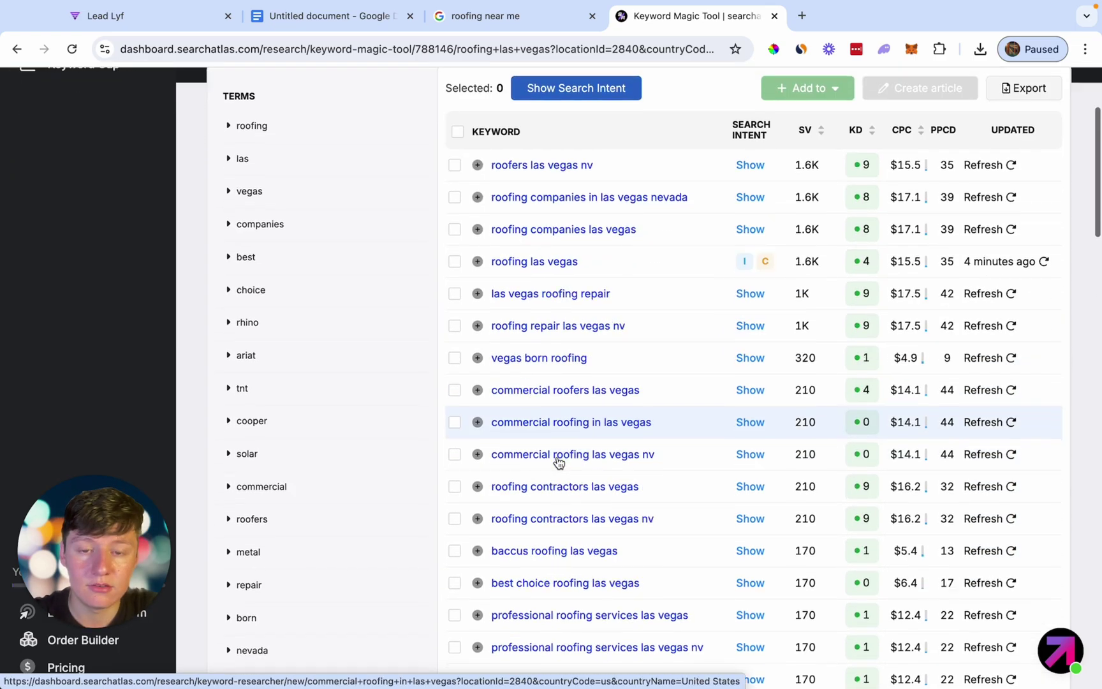
pyautogui.scroll(3, 558, 460)
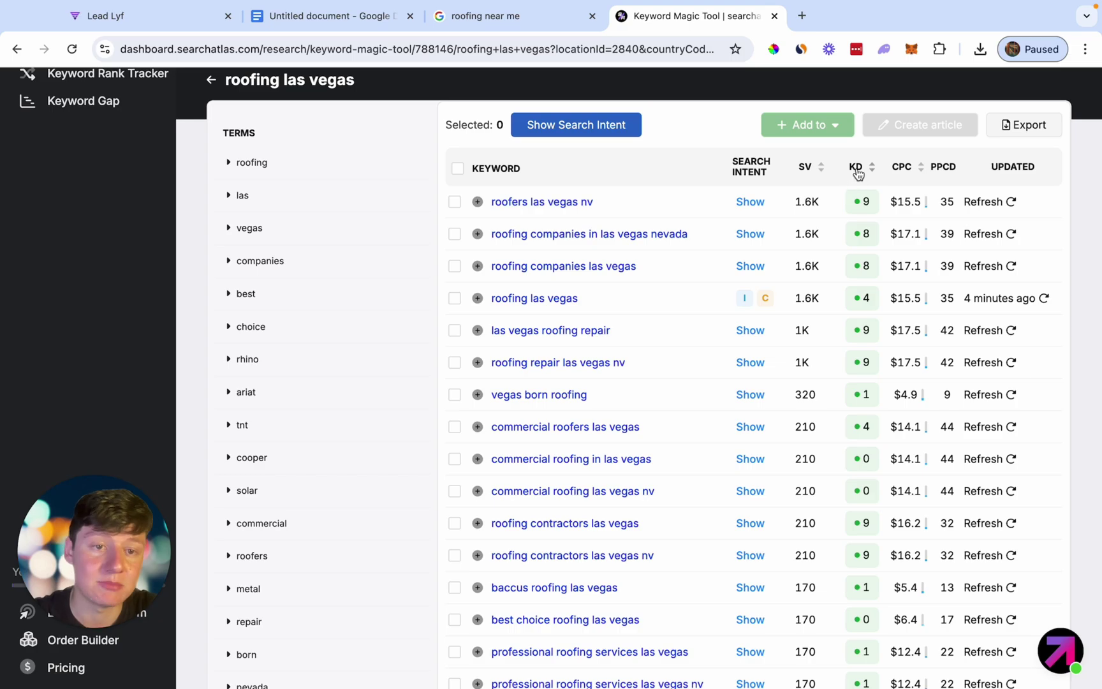
pyautogui.moveTo(858, 174)
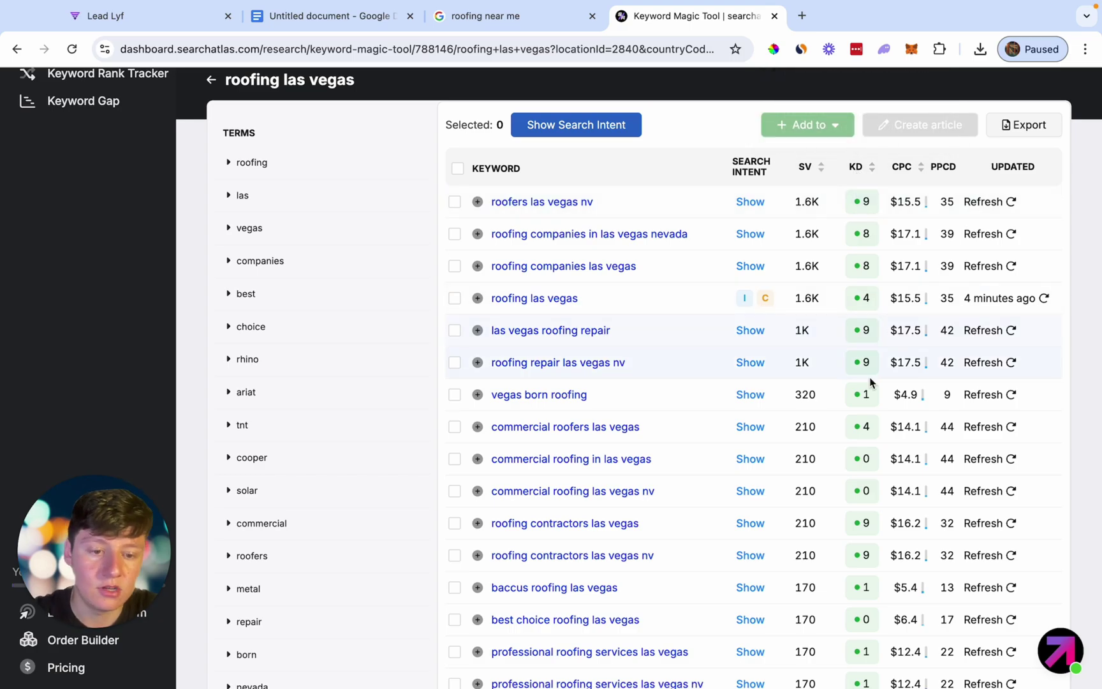
pyautogui.scroll(-4, 868, 357)
pyautogui.scroll(-3, 868, 351)
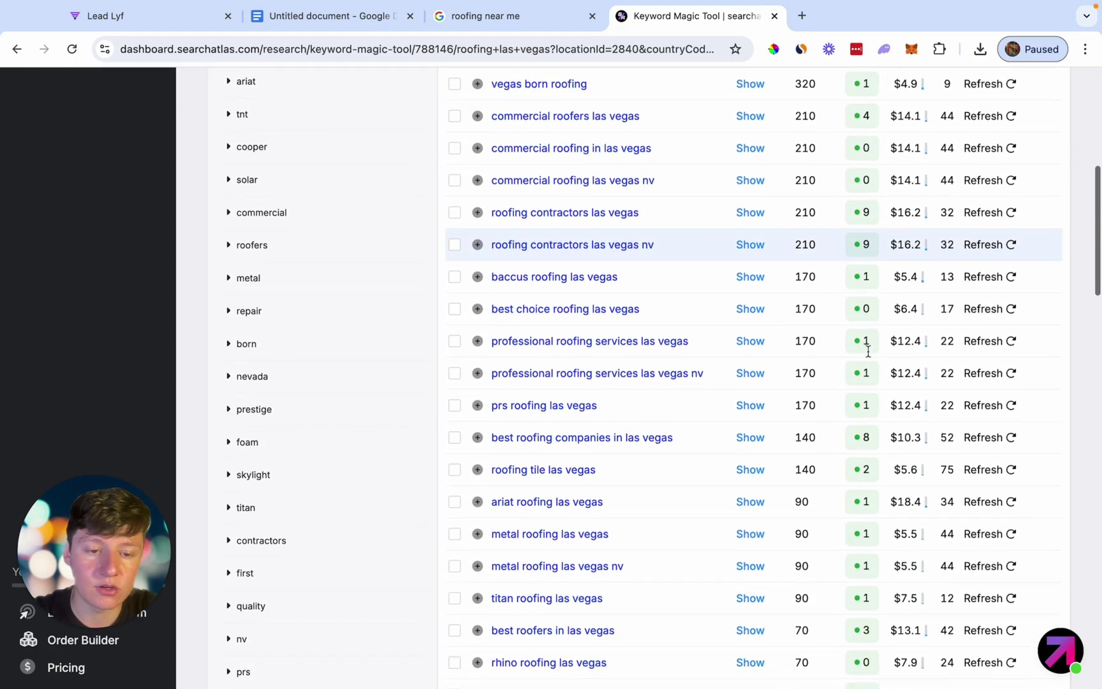
pyautogui.scroll(7, 868, 355)
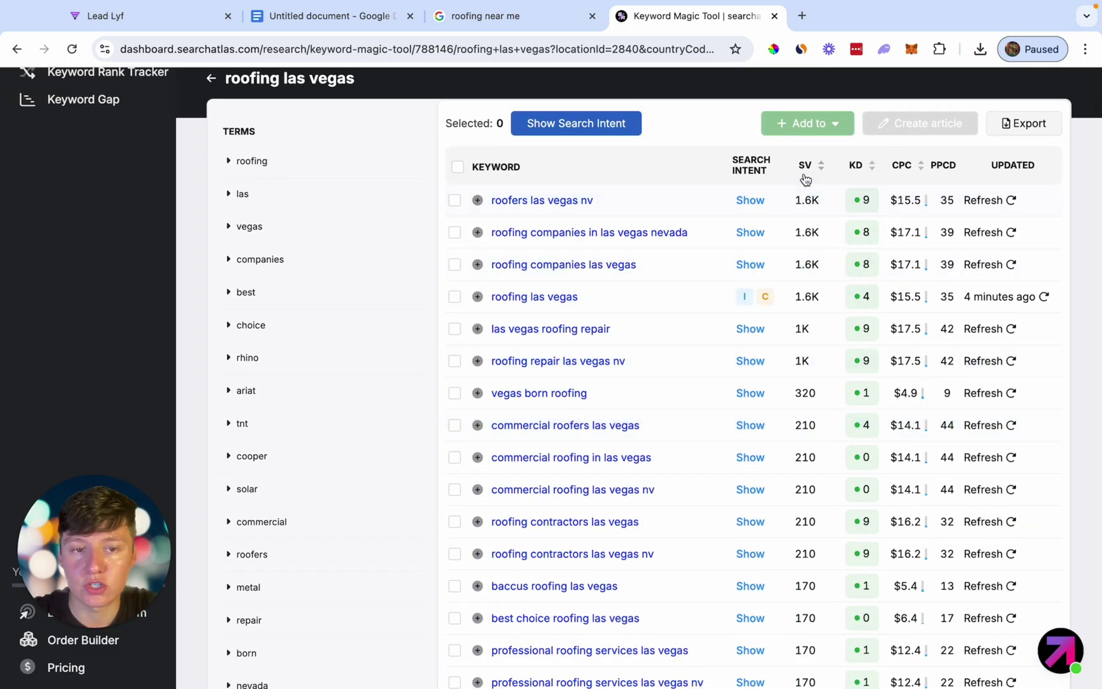
pyautogui.scroll(-12, 827, 431)
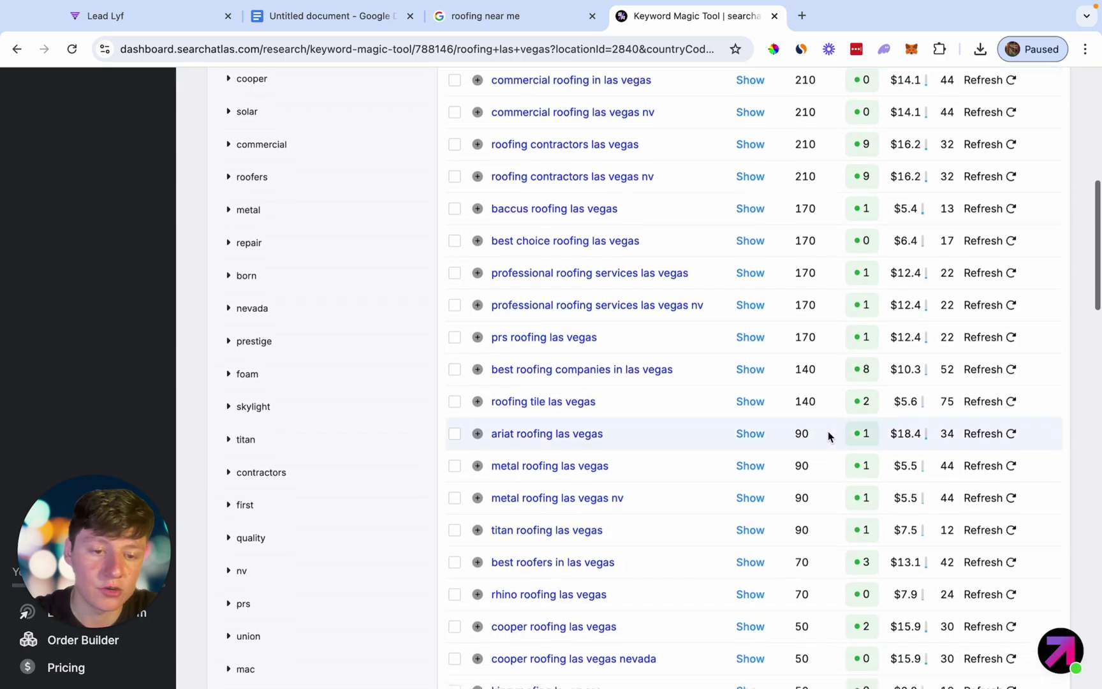
pyautogui.scroll(-1, 827, 431)
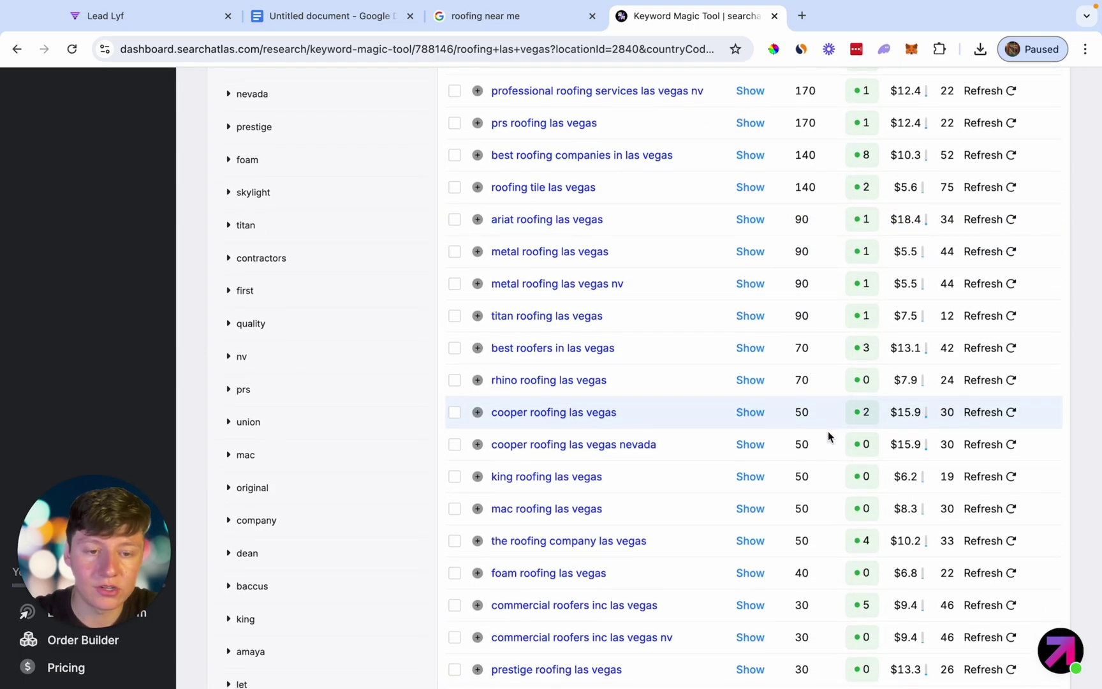
pyautogui.scroll(5, 870, 479)
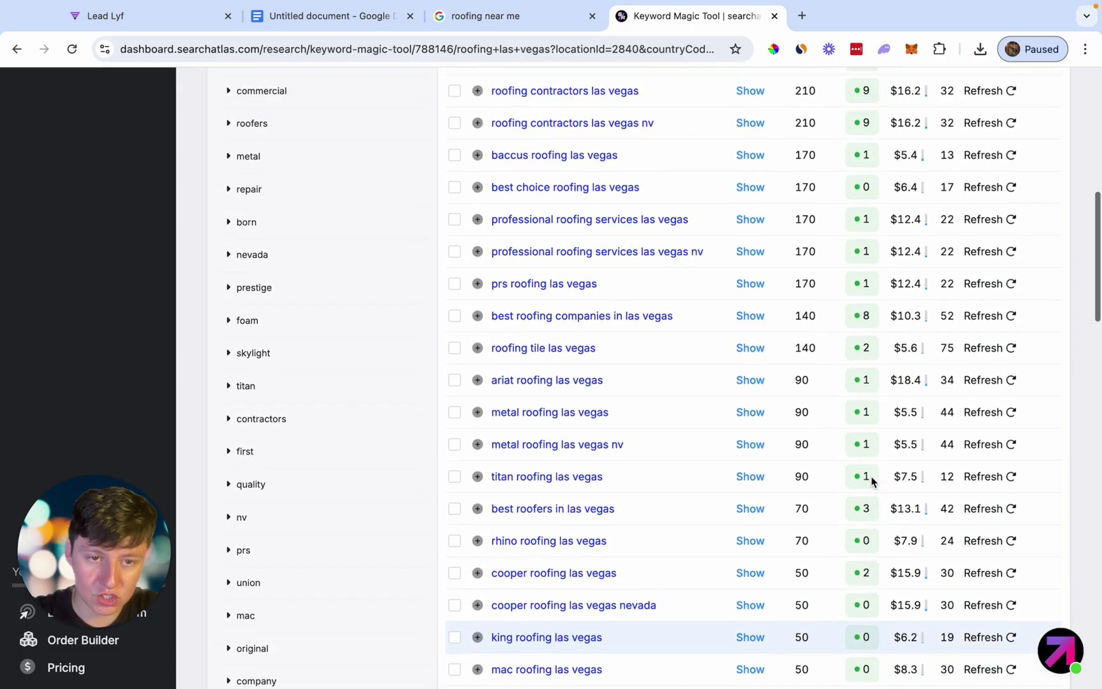
pyautogui.scroll(10, 872, 482)
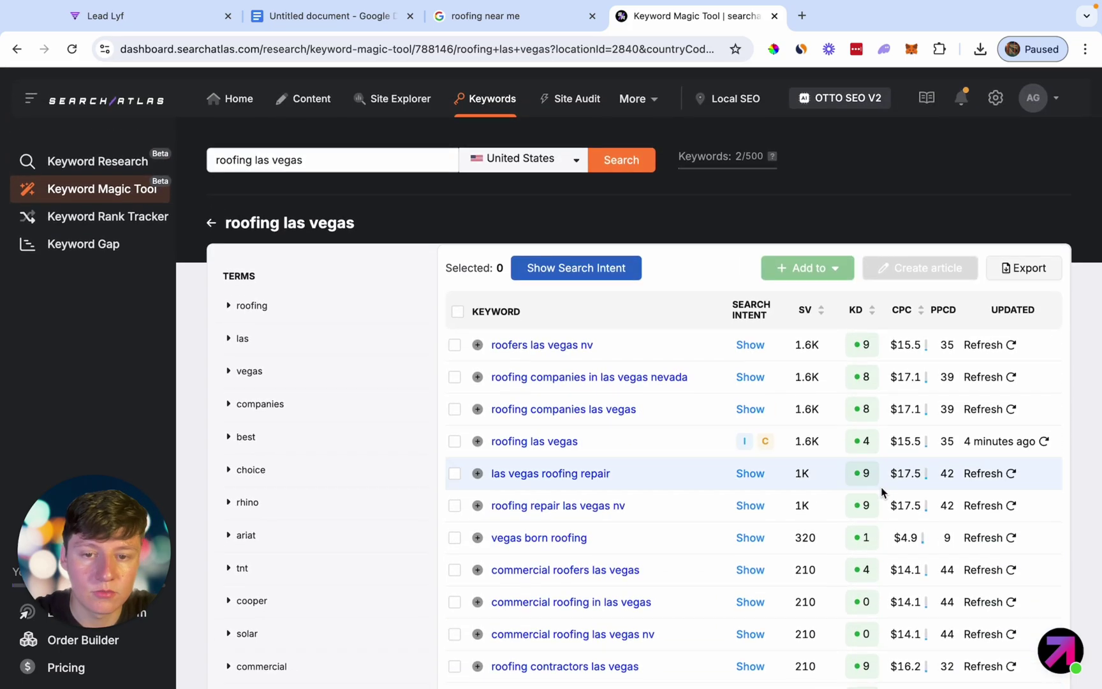
pyautogui.click(567, 345)
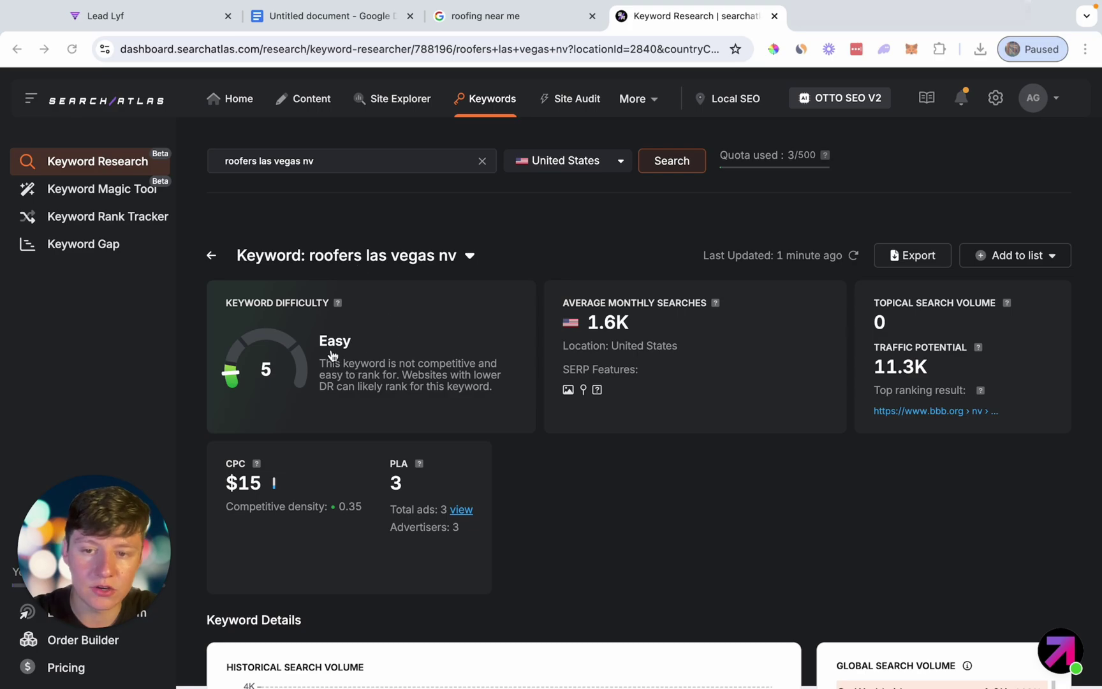
# Return to Lead Lyf and set the Home page's SEO title to "Roofing Las Vegas NV | 5 Star Roofing"
pyautogui.click(152, 26)
pyautogui.scroll(-2, 120, 342)
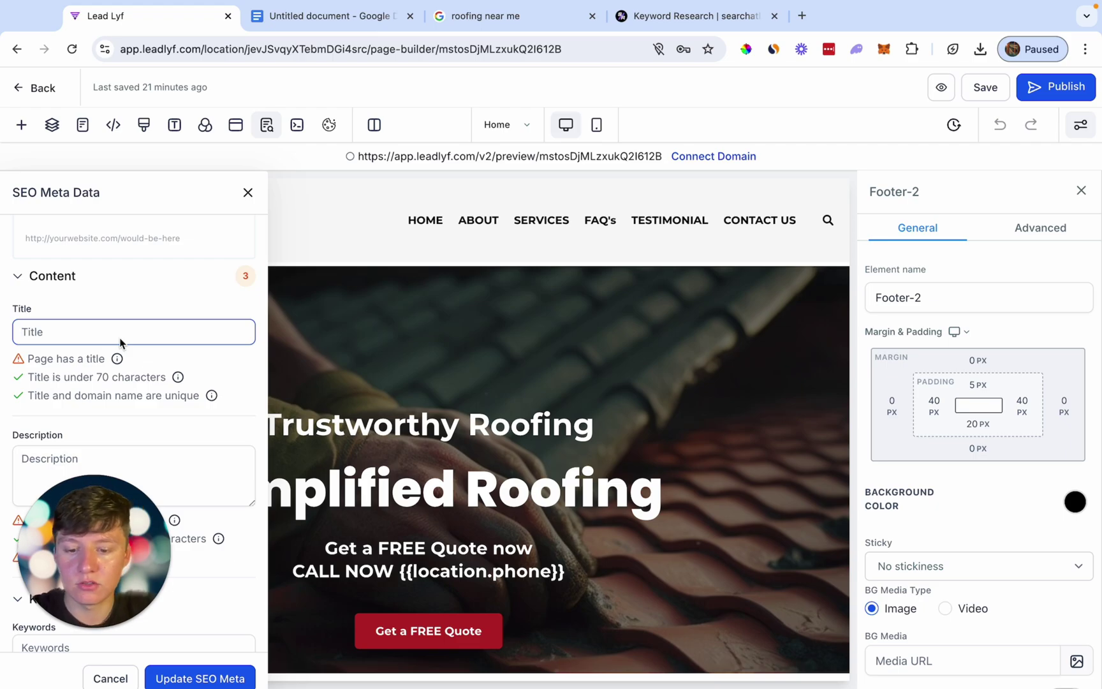
pyautogui.write('Roofing Las V')
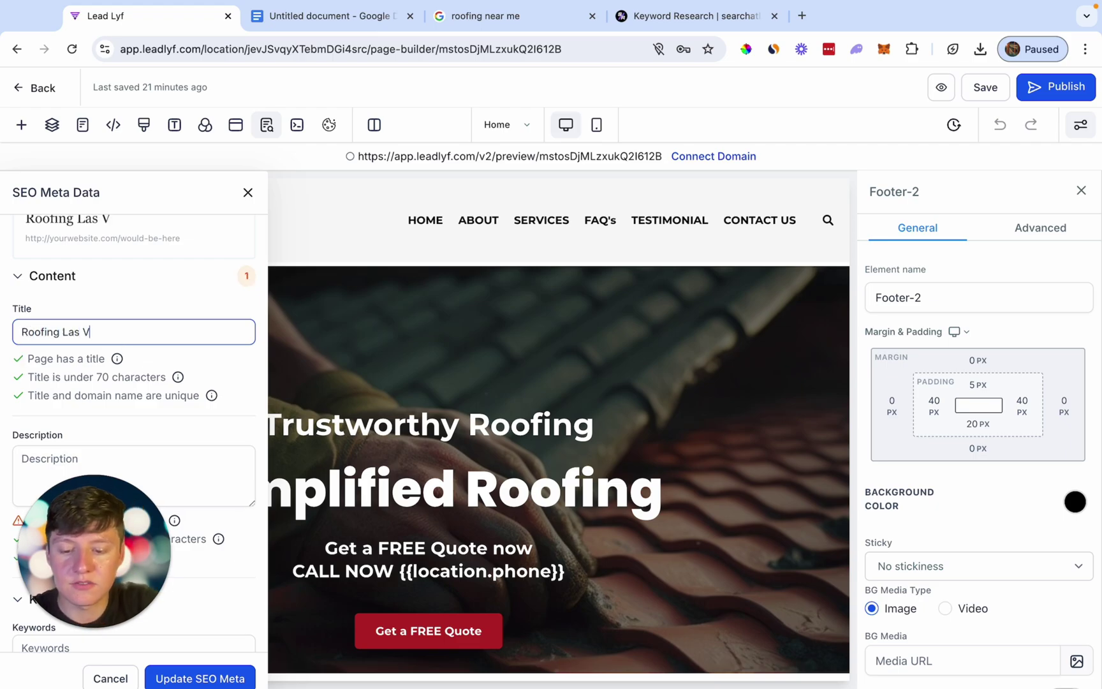
pyautogui.write('egas NV |')
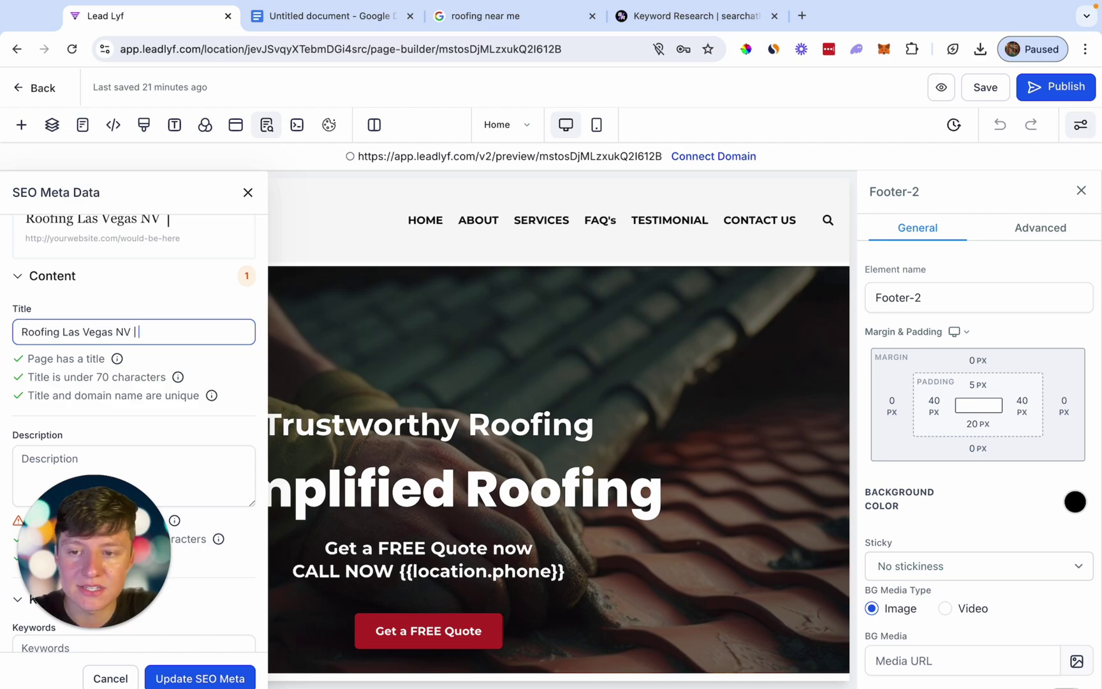
pyautogui.write('Star Roofing')
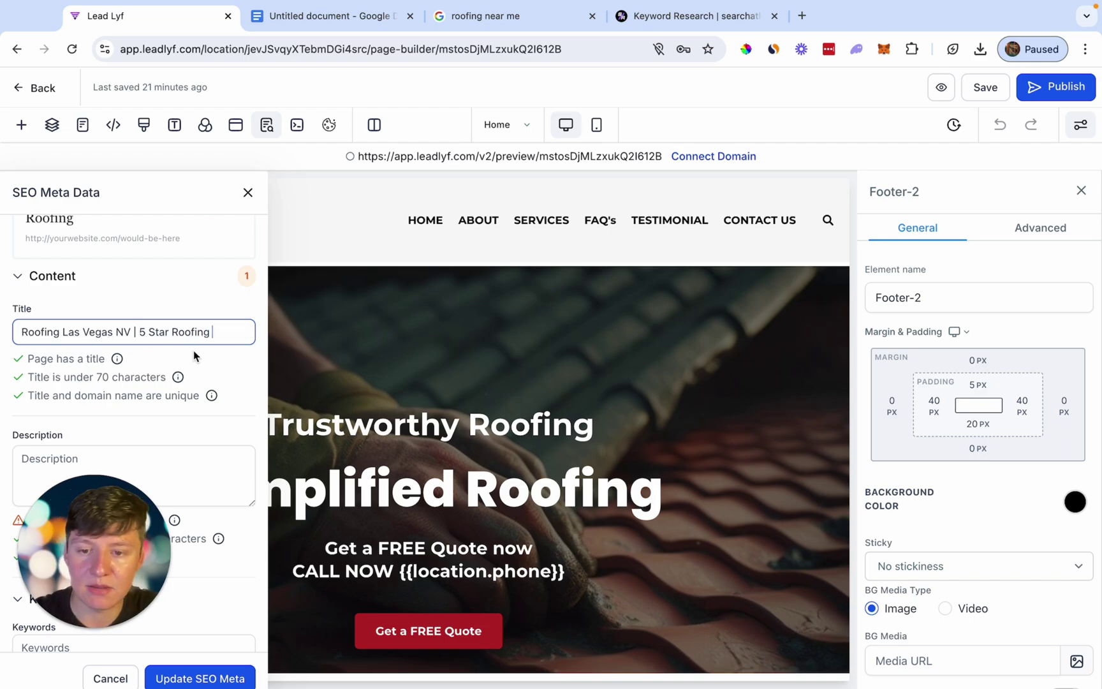
# Copy the SEO title and ask ChatGPT to write a unique website meta description containing "Roofing Las Vegas NV | 5 Star Roofing"
pyautogui.scroll(-2, 197, 352)
pyautogui.click(183, 387)
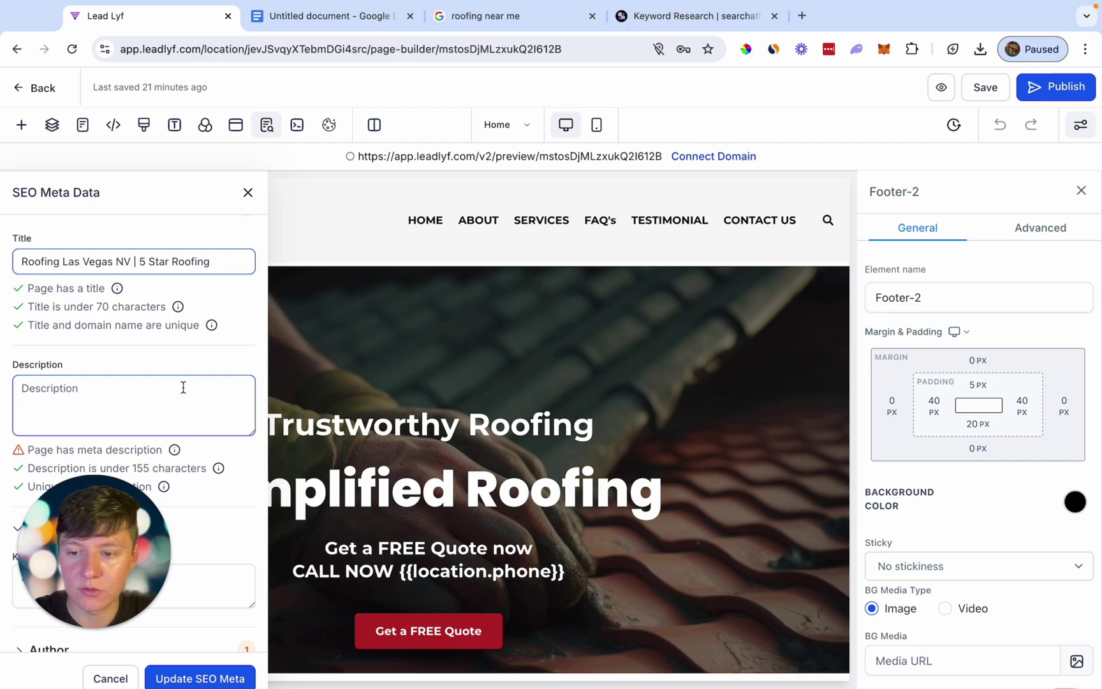
pyautogui.scroll(-1, 183, 387)
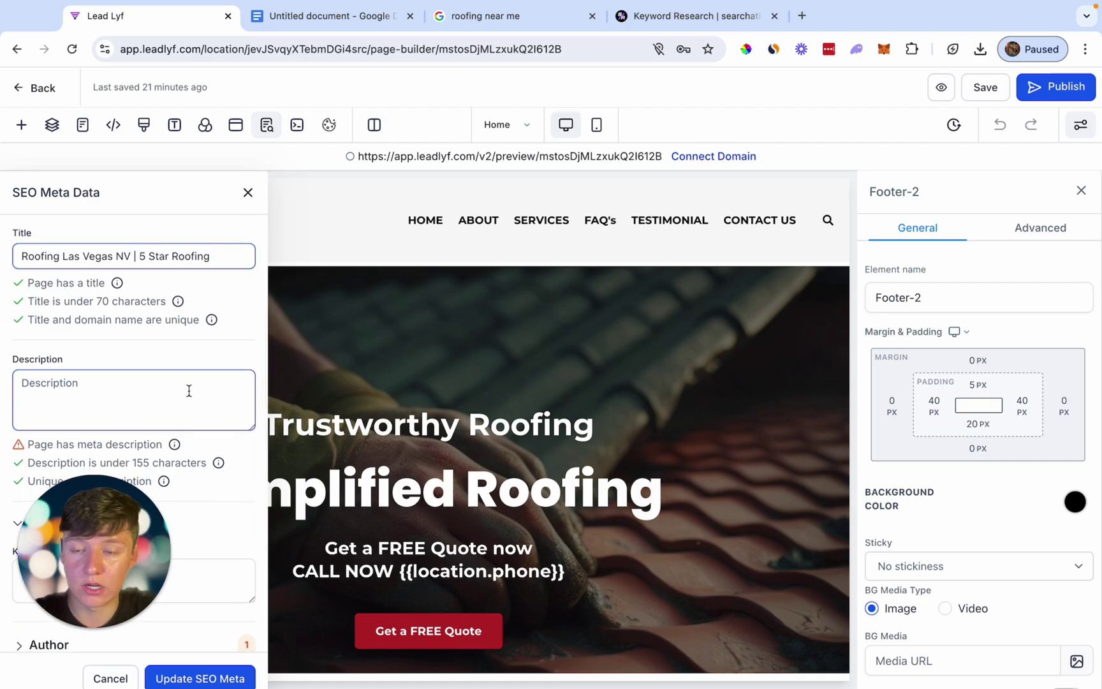
pyautogui.click(104, 285)
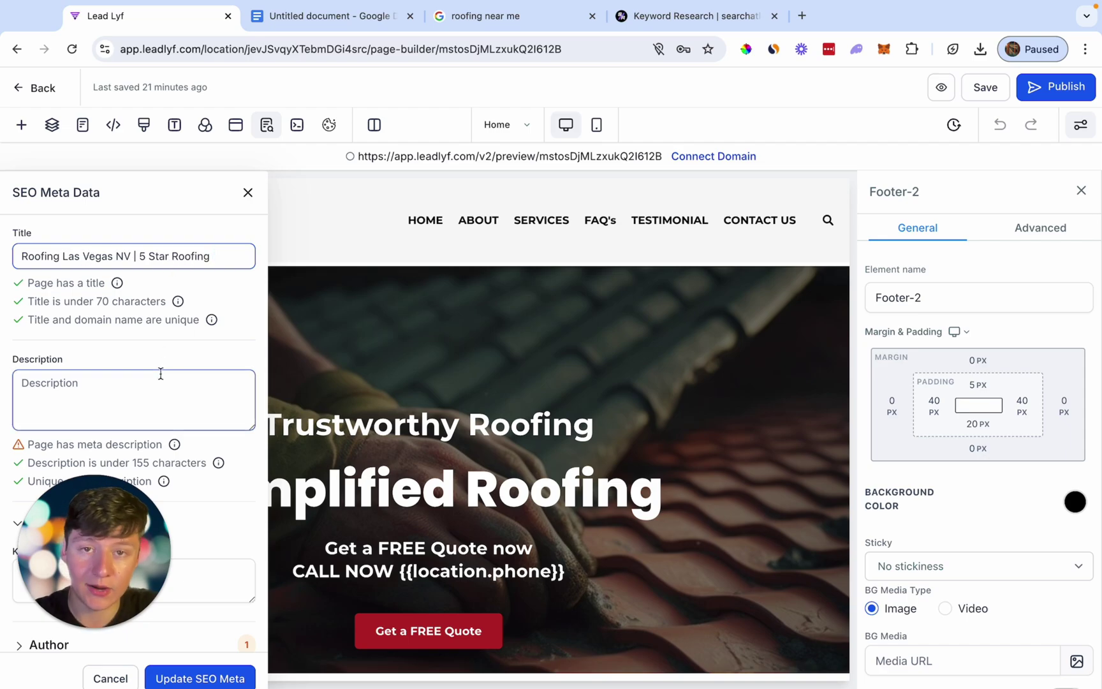
pyautogui.scroll(-1, 160, 373)
pyautogui.tripleClick(137, 250)
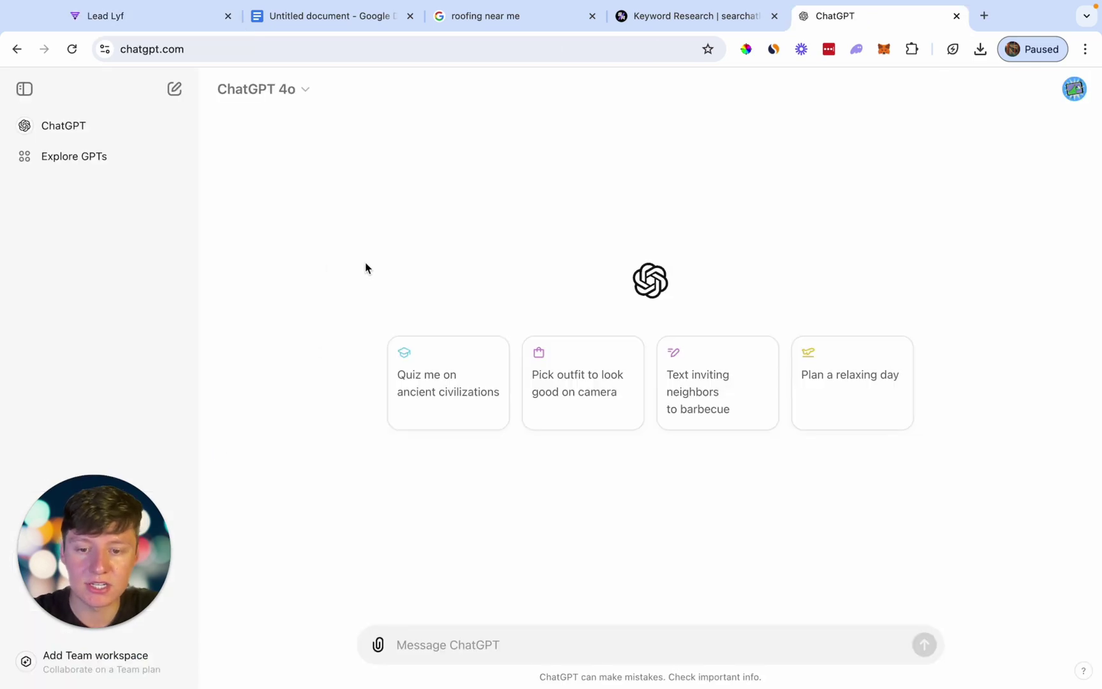
pyautogui.write('Write me a unique meta description for my website. Make sure to use this Somewhere in the description Roofing Las Vegas NV | 5 Star Roofing.')
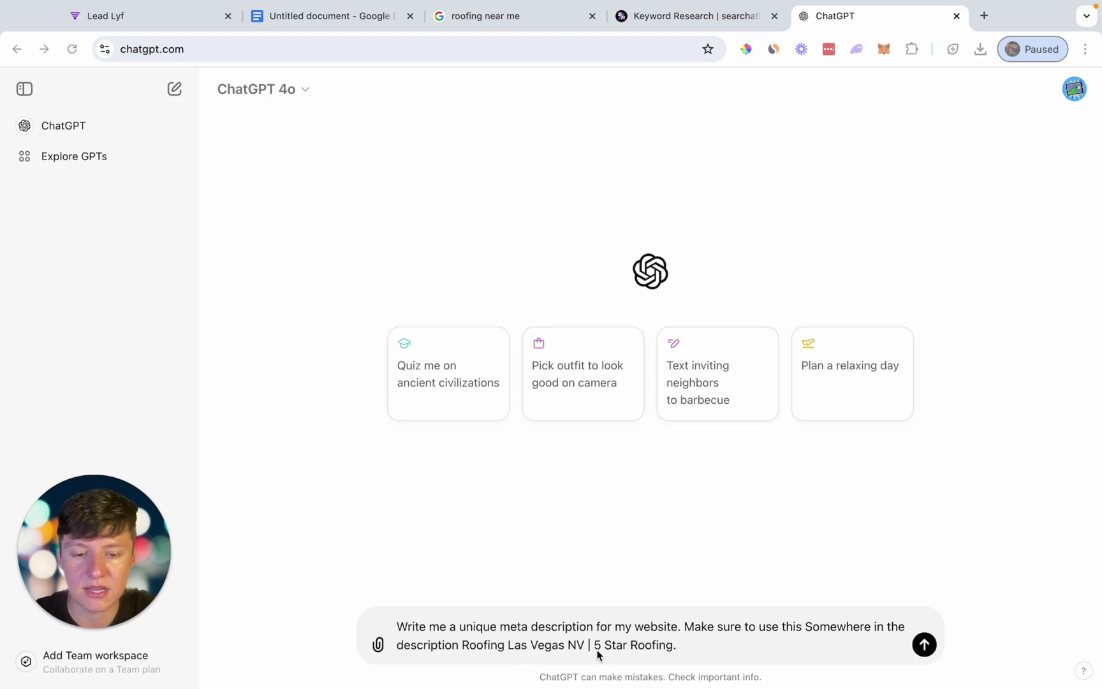
pyautogui.click(924, 645)
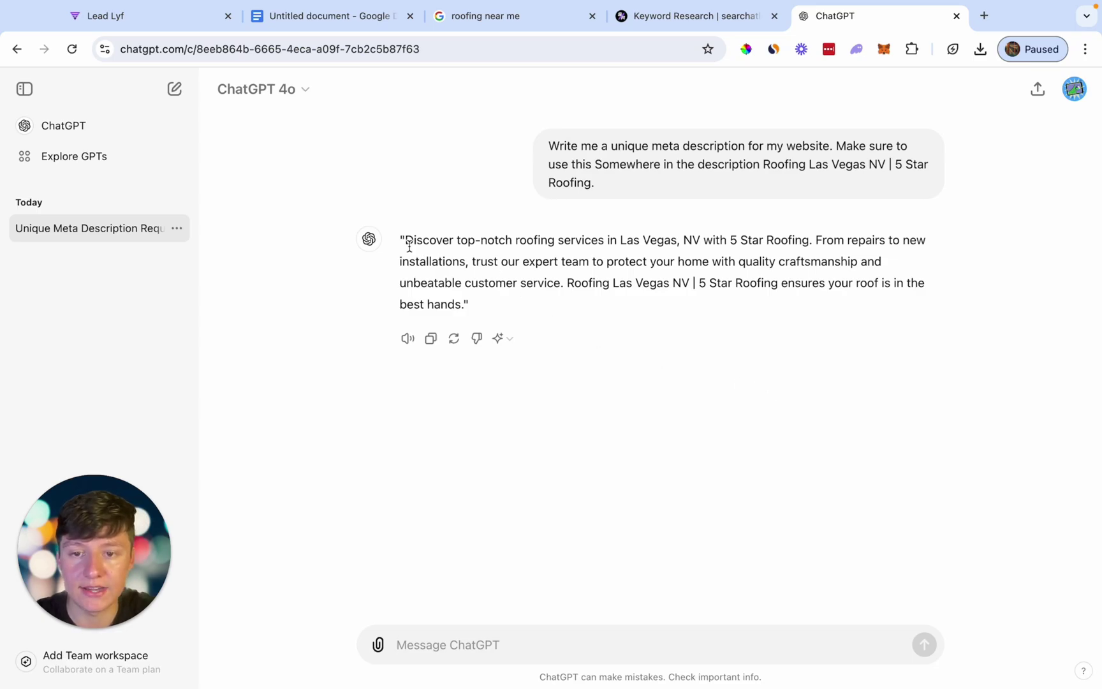
# Copy the generated description without its quotation marks and paste it into the SEO meta description in Lead Lyf
pyautogui.moveTo(409, 246); pyautogui.dragTo(457, 305)
pyautogui.click(180, 23)
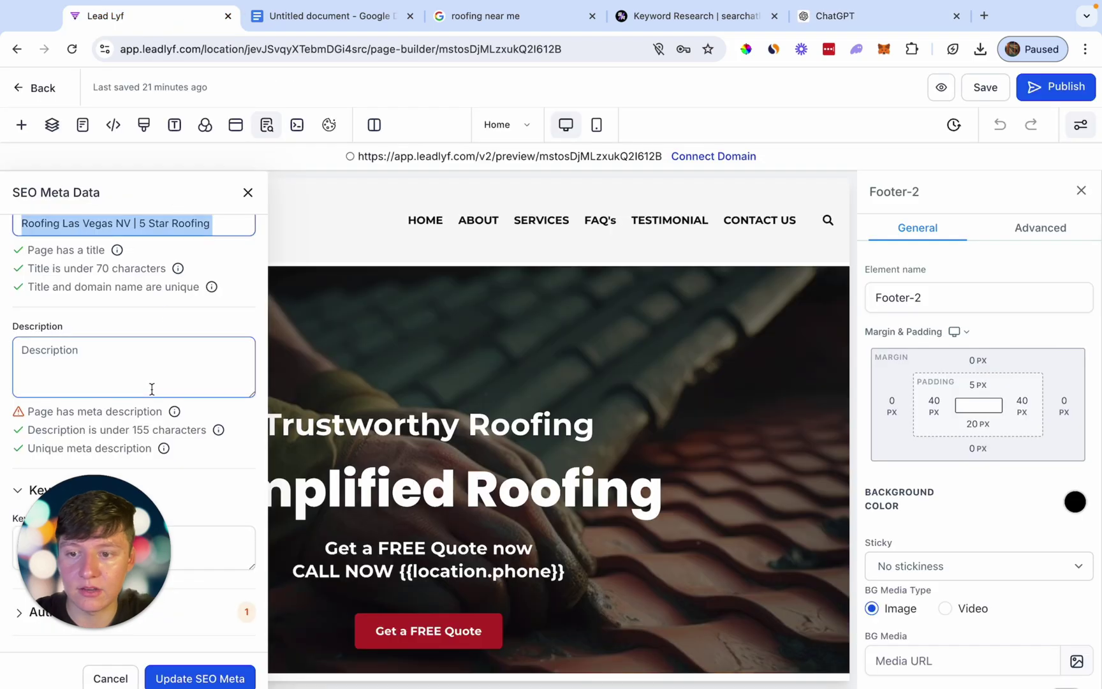
pyautogui.click(131, 364)
pyautogui.hotkey('ctrl', 'v')
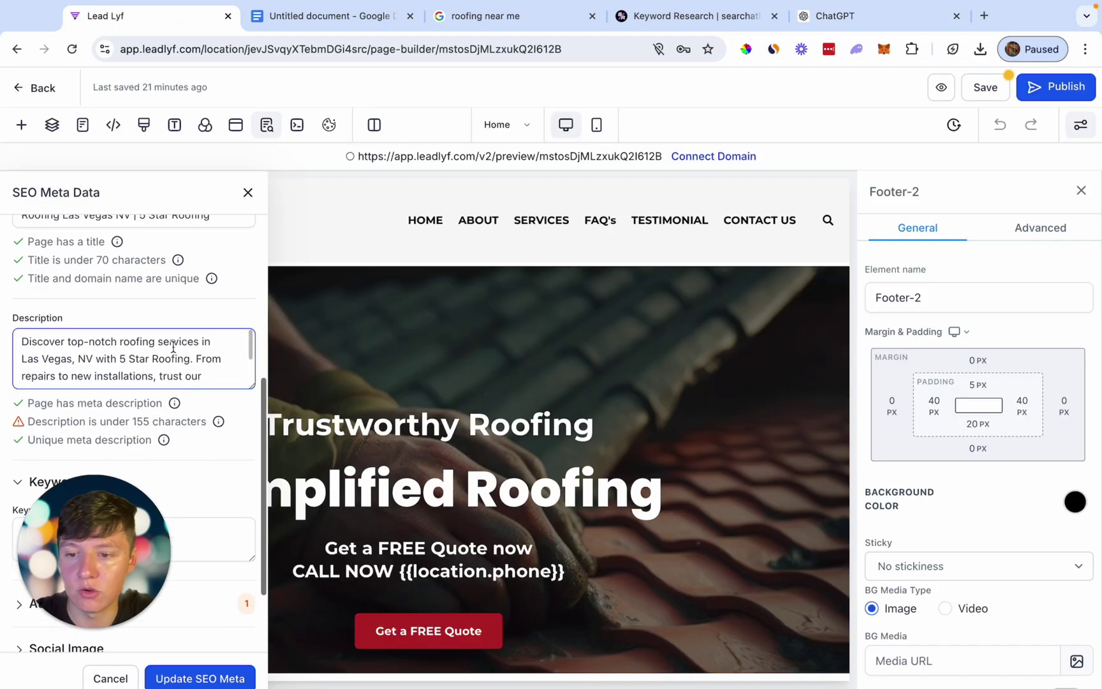
# Fill the Home page's SEO keywords with the copied roof inspection list, from "Roof Inspection Las Vegas NV" through "Roof Assessment Las Vegas NV"
pyautogui.scroll(-1, 173, 347)
pyautogui.click(174, 361)
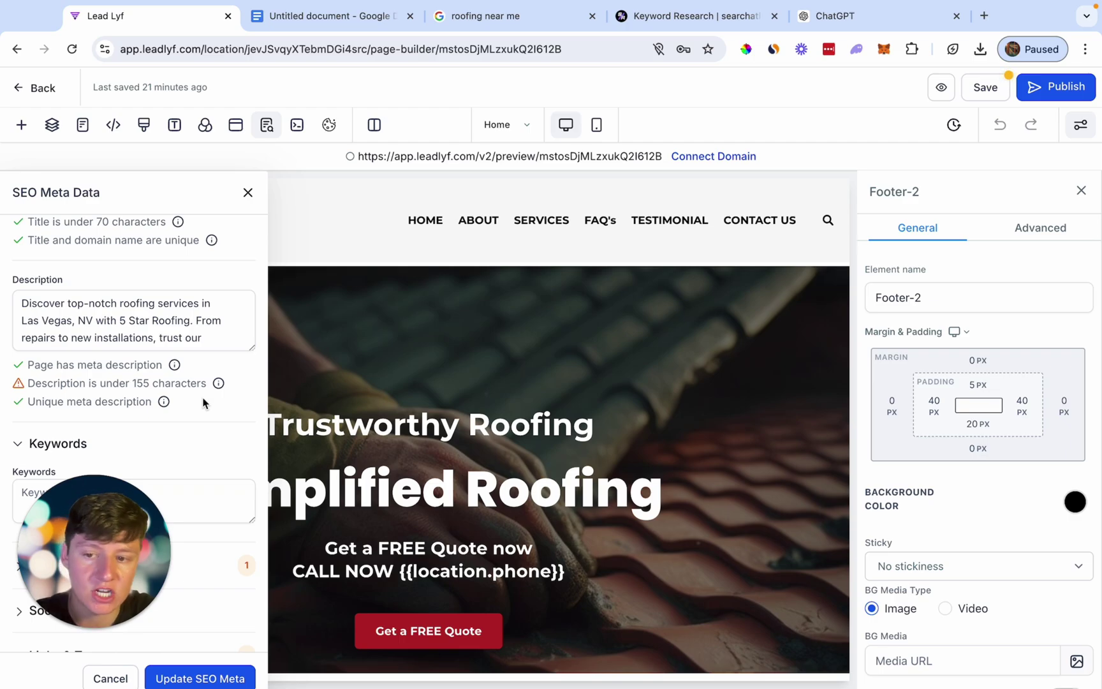
pyautogui.scroll(-2, 203, 402)
pyautogui.click(86, 421)
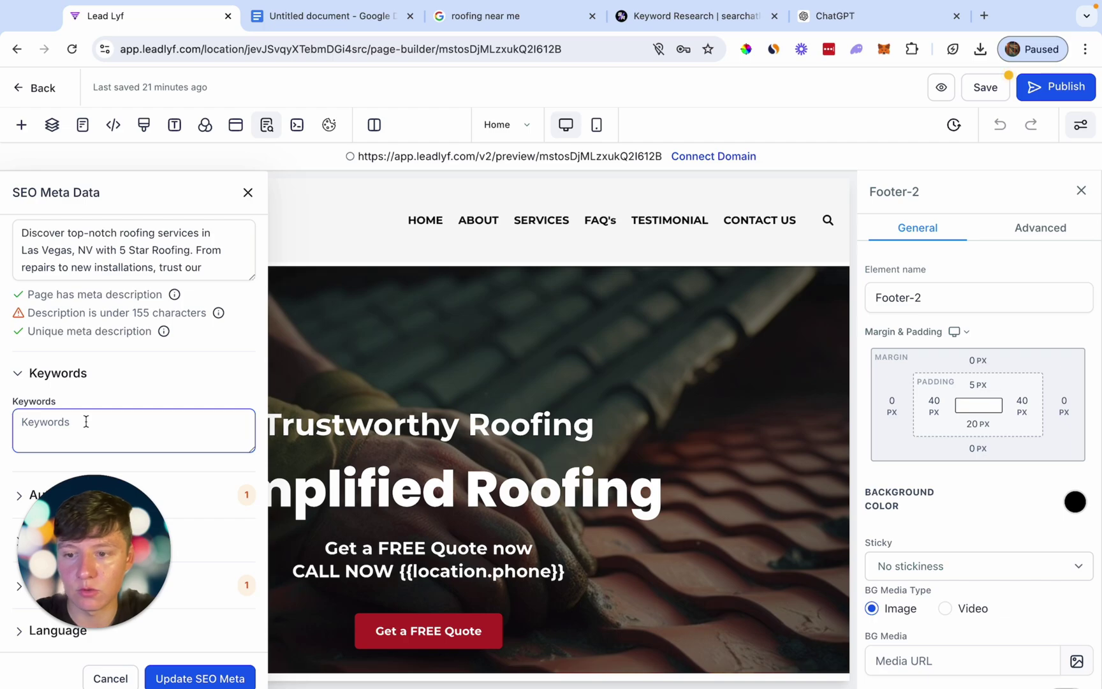
pyautogui.hotkey('ctrl', 'v')
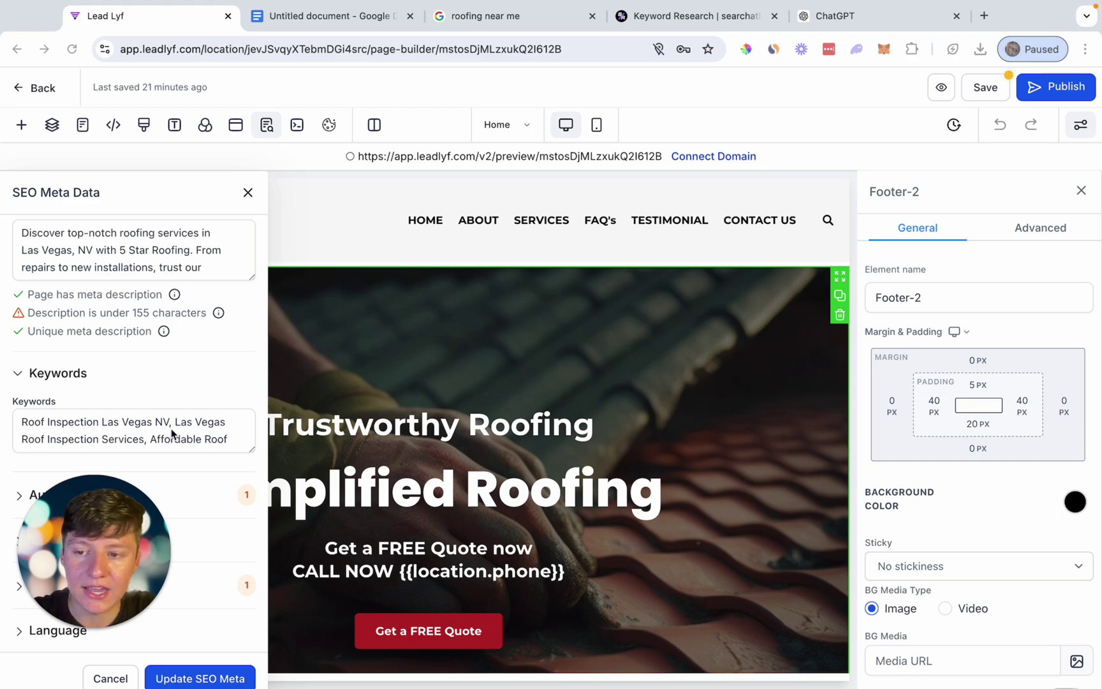
# Read through the entered keywords, title and description, and update the page's SEO metadata
pyautogui.scroll(-1, 171, 436)
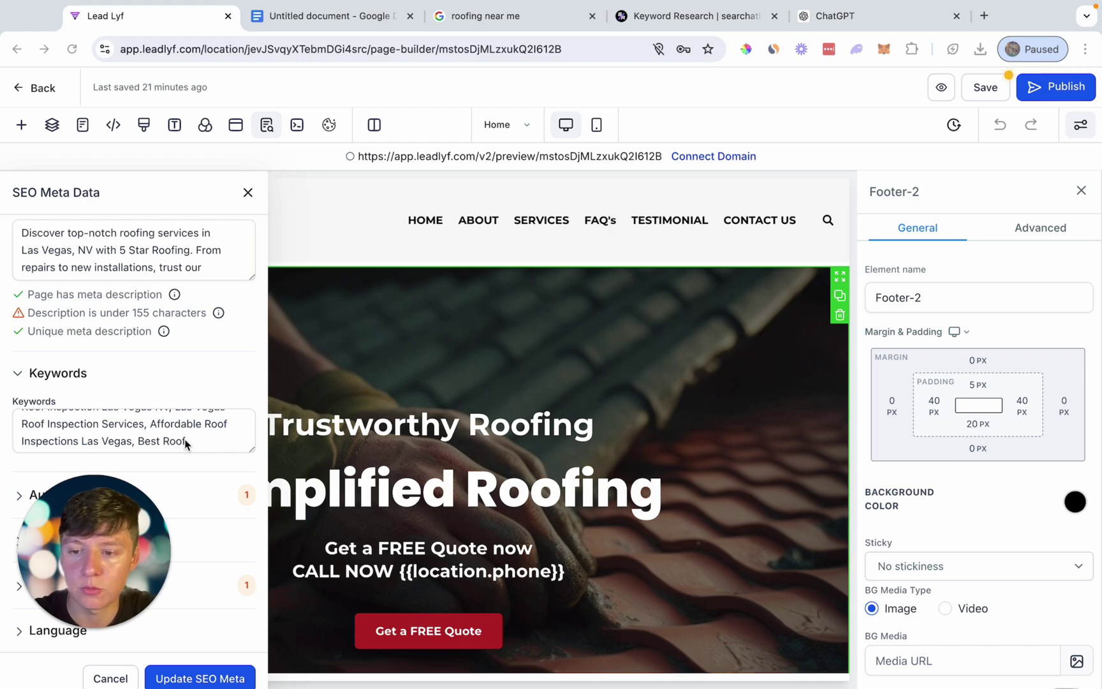
pyautogui.scroll(-1, 181, 443)
pyautogui.scroll(-1, 185, 444)
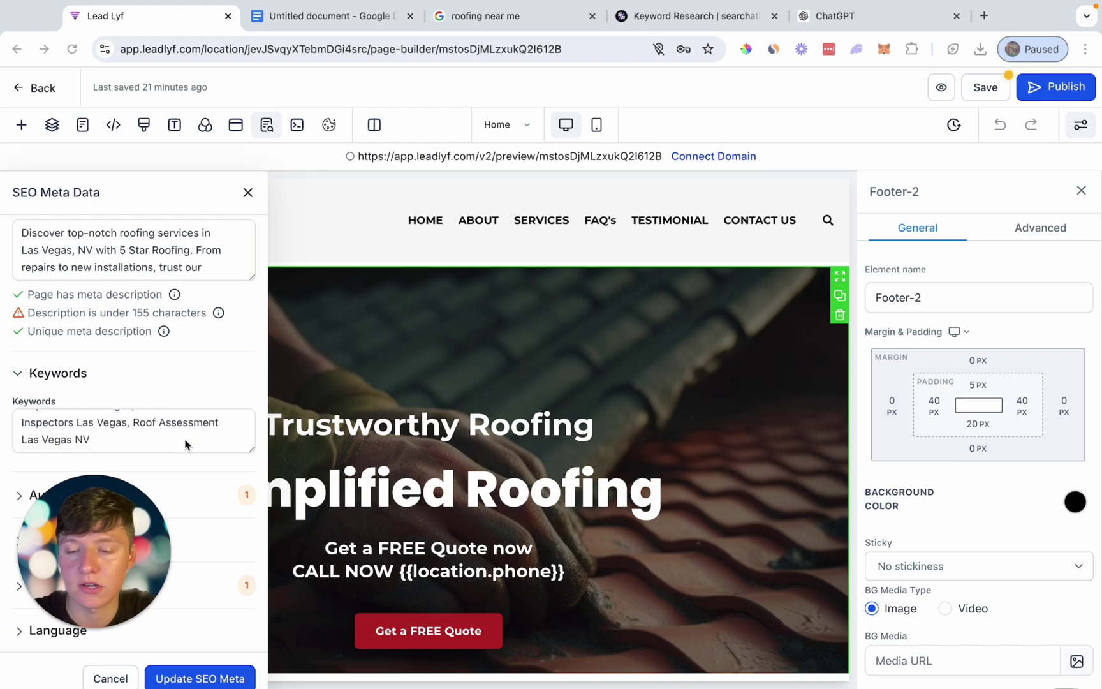
pyautogui.scroll(3, 185, 444)
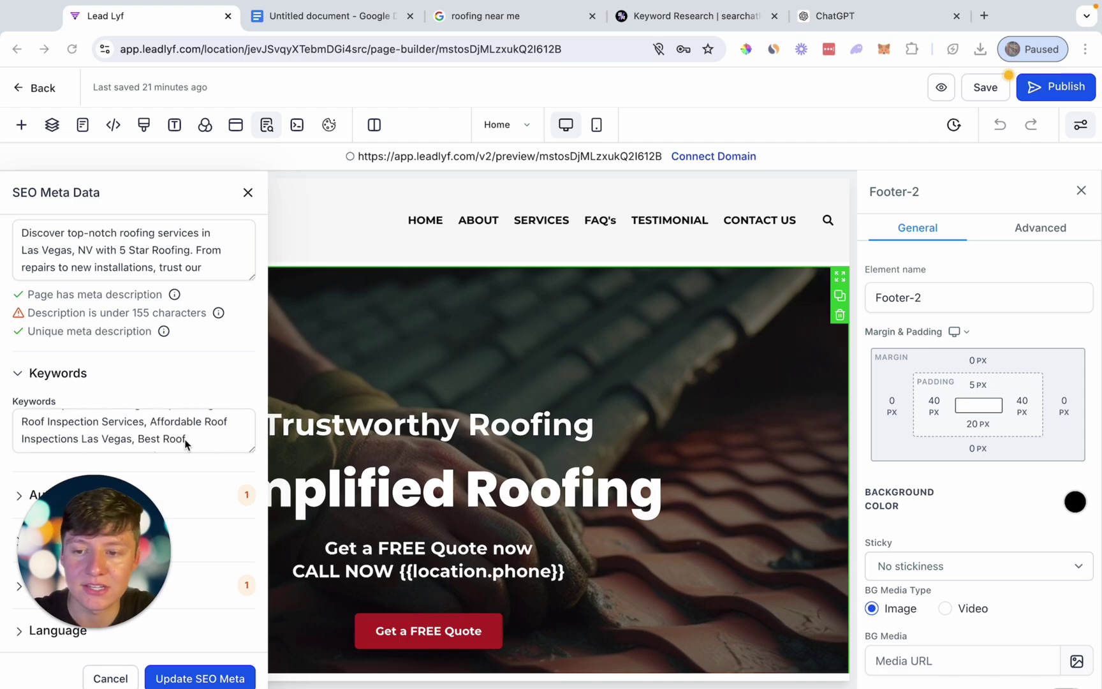
pyautogui.scroll(-1, 186, 443)
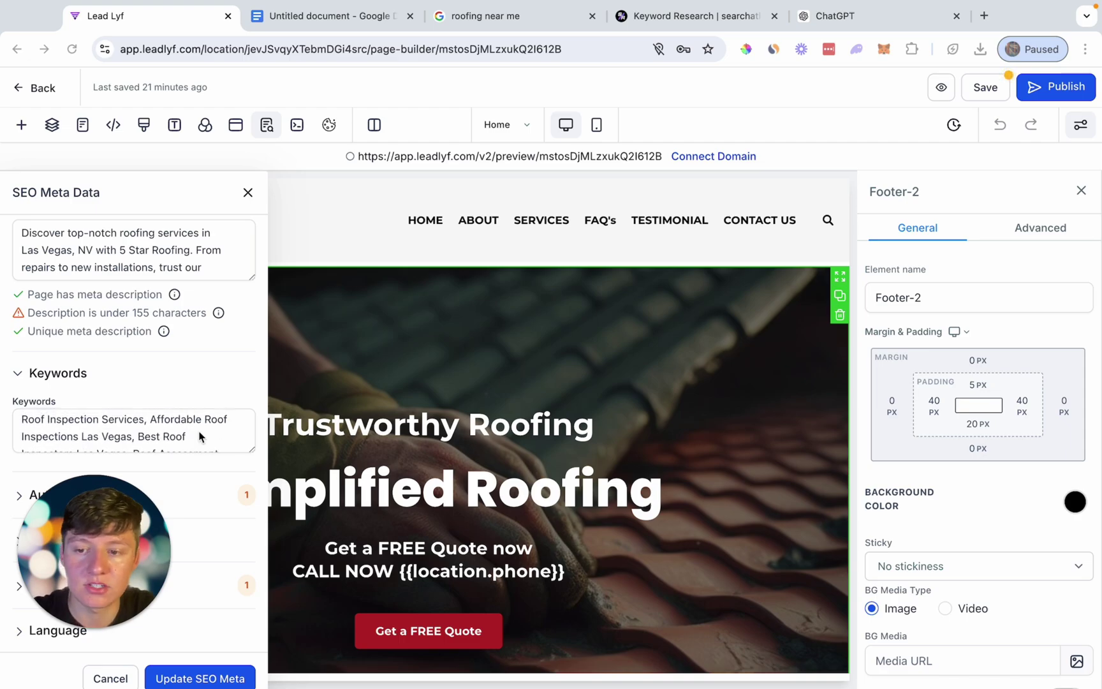
pyautogui.scroll(2, 195, 439)
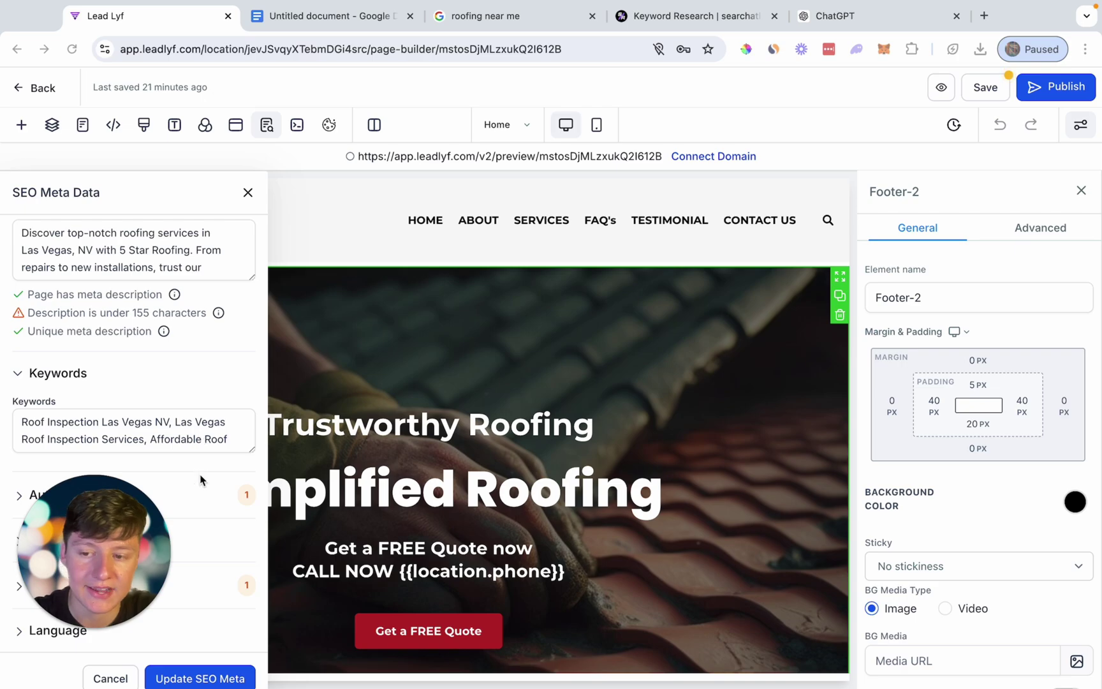
pyautogui.scroll(4, 201, 480)
pyautogui.scroll(2, 201, 479)
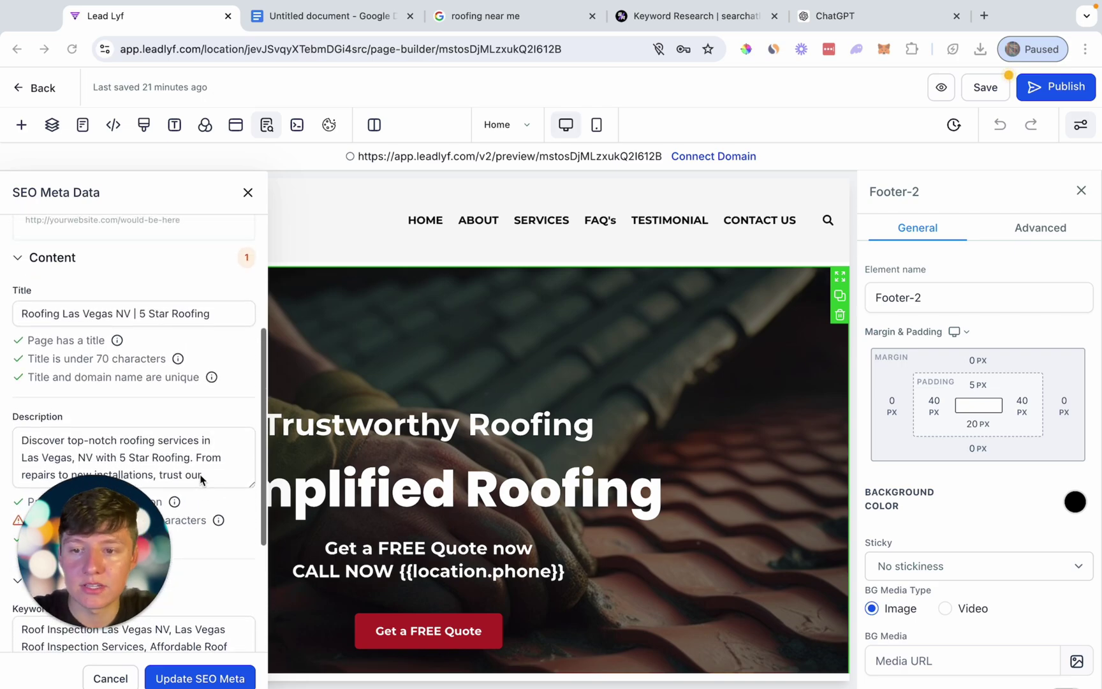
pyautogui.scroll(-3, 209, 493)
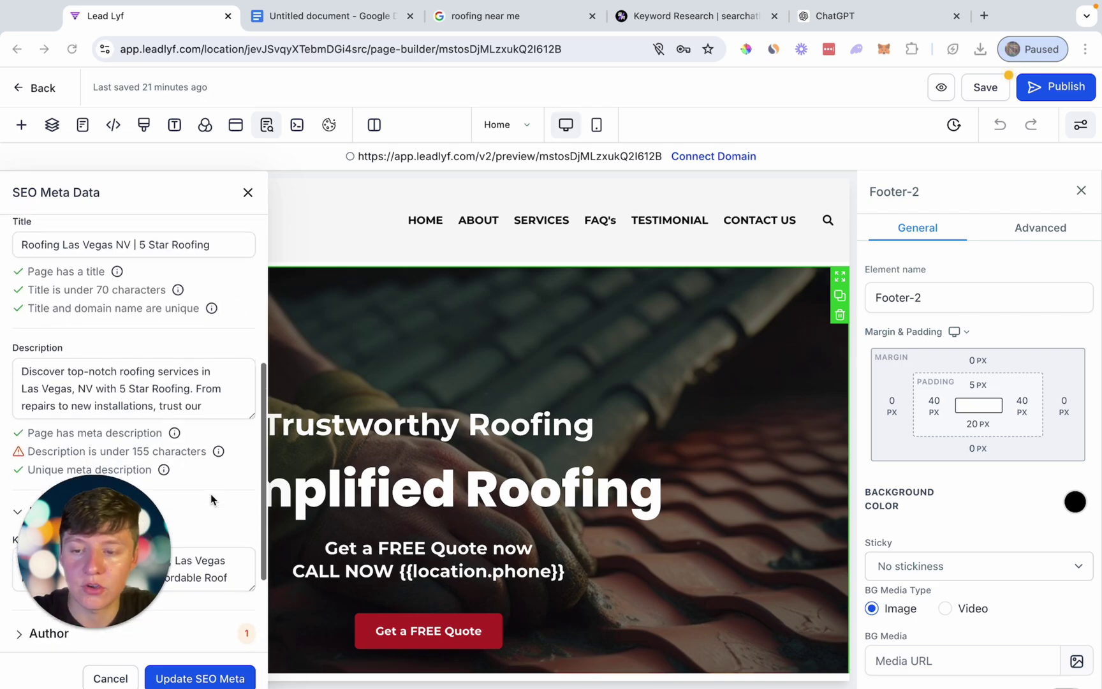
pyautogui.click(193, 679)
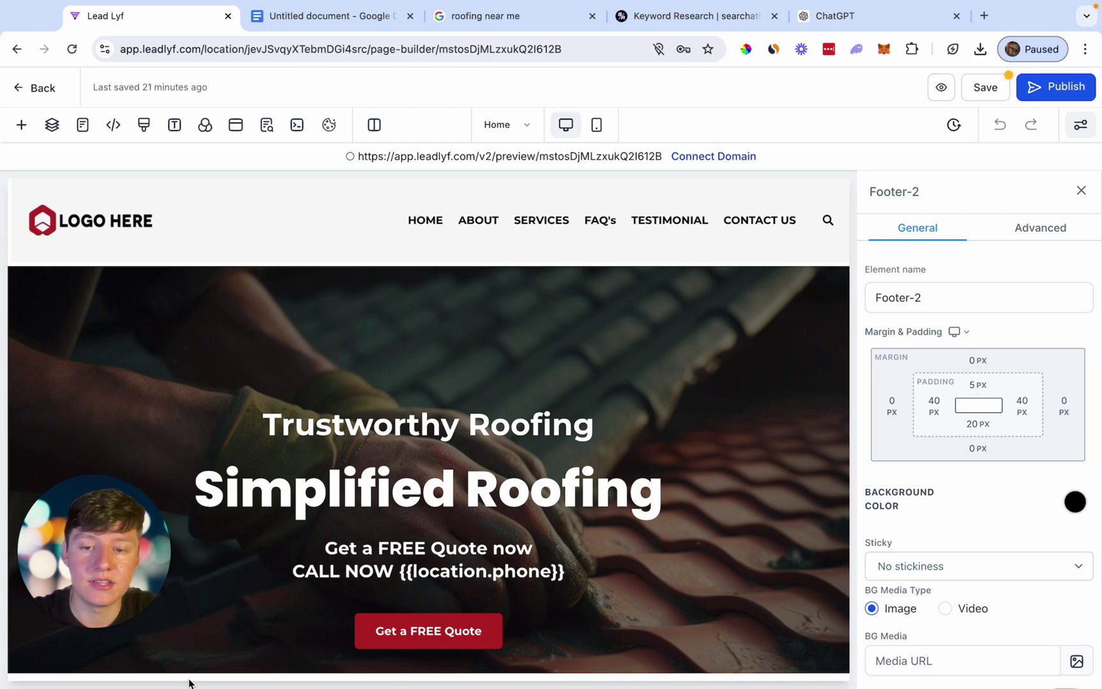
# Make the hero's main headline a Heading 1 reading "Las Vegas Roofing Company", and compare it with the SEO title
pyautogui.scroll(-2, 261, 556)
pyautogui.click(622, 381)
pyautogui.scroll(-2, 623, 382)
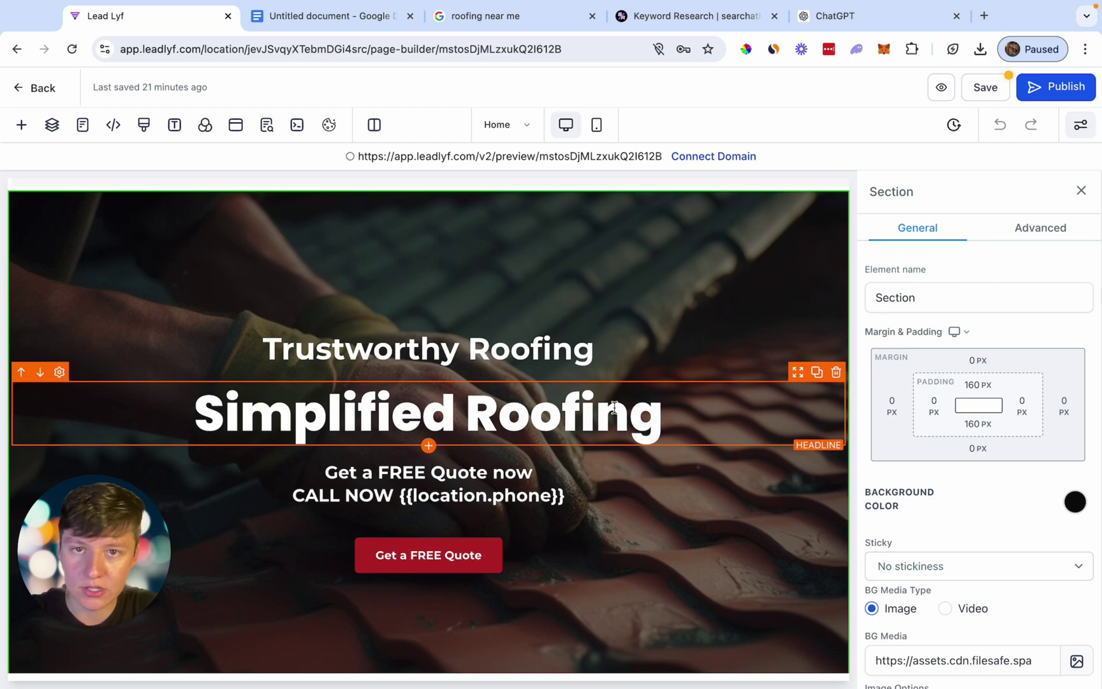
pyautogui.tripleClick(613, 405)
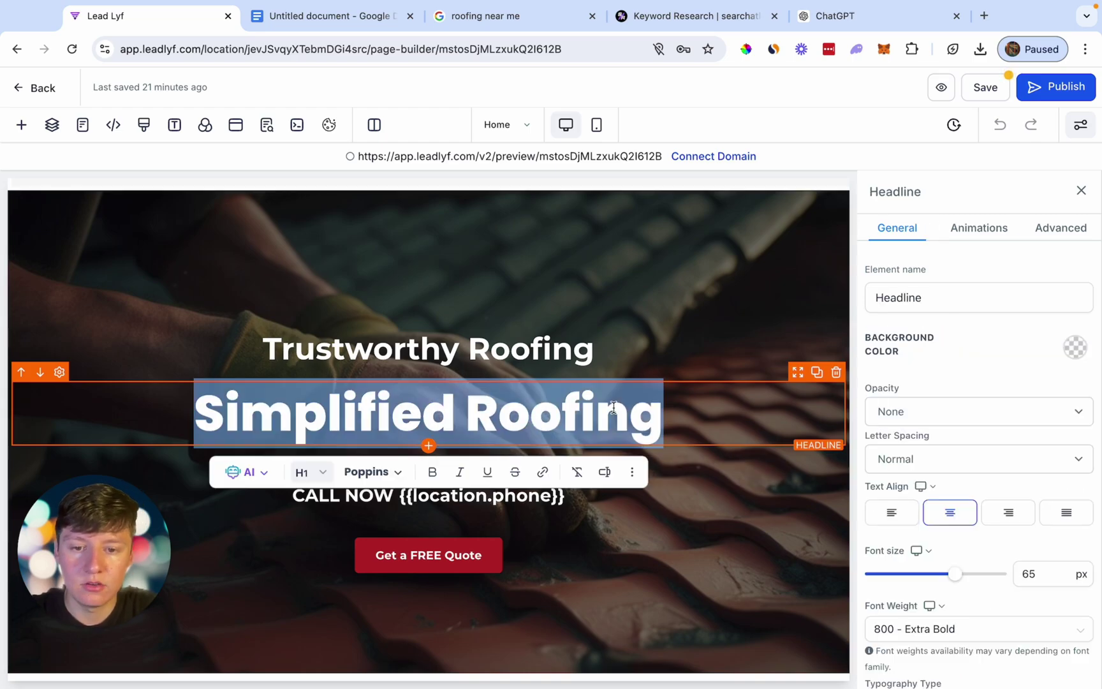
pyautogui.click(323, 472)
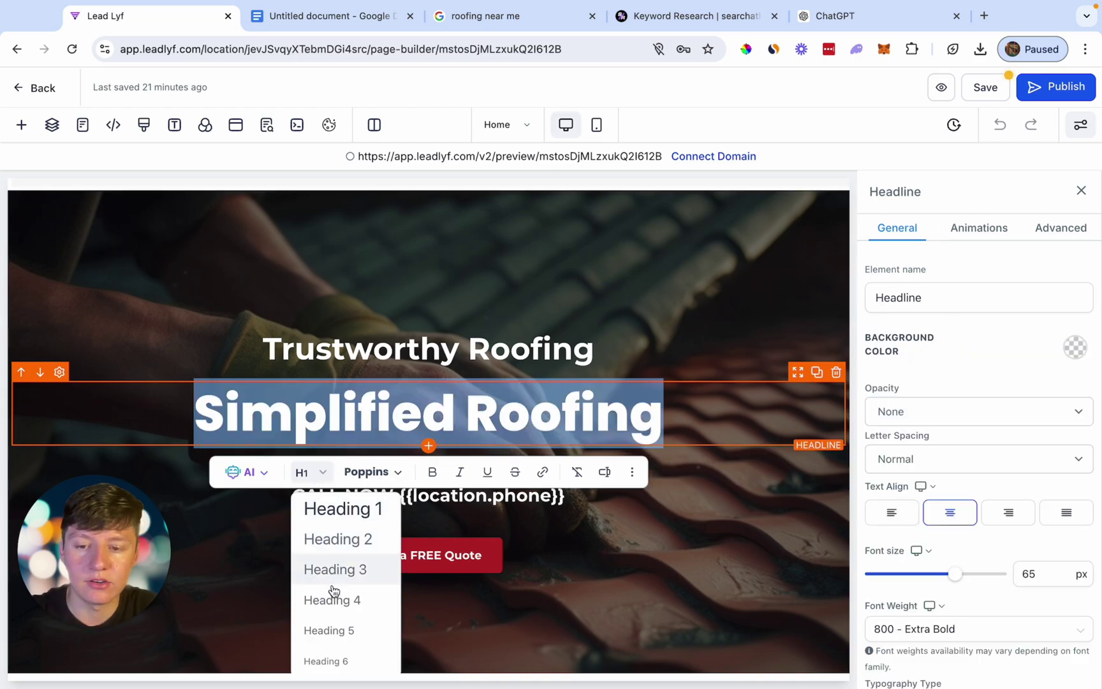
pyautogui.click(378, 514)
pyautogui.press('BackSpace')
pyautogui.write('L')
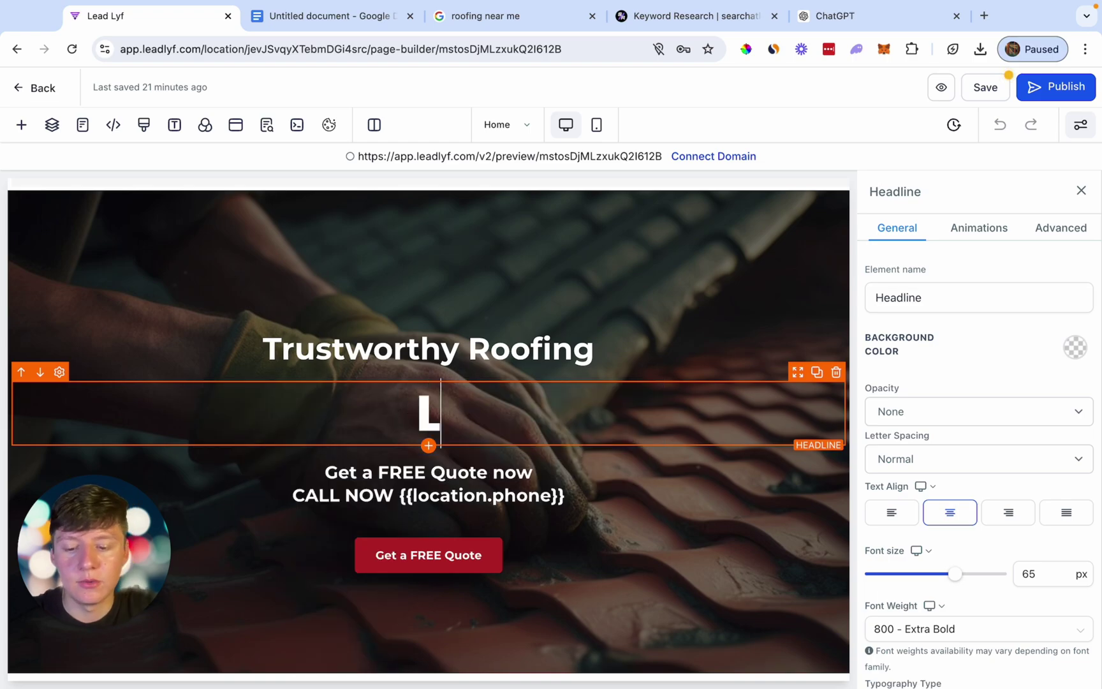
pyautogui.write('as Vegas ')
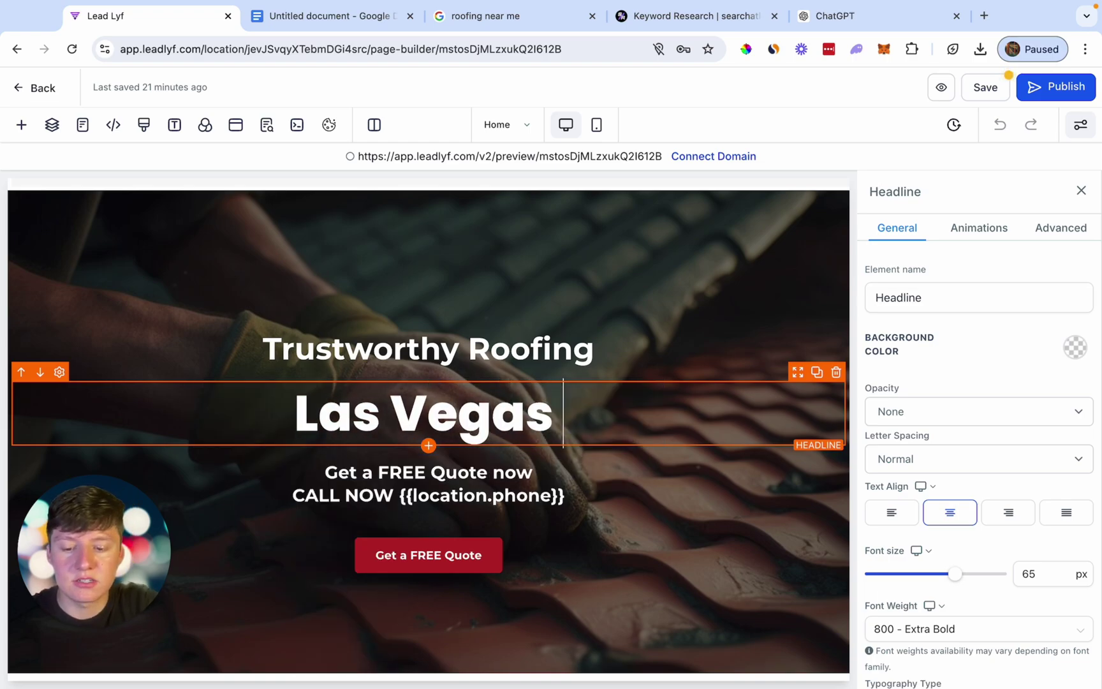
pyautogui.write('Roofing Company')
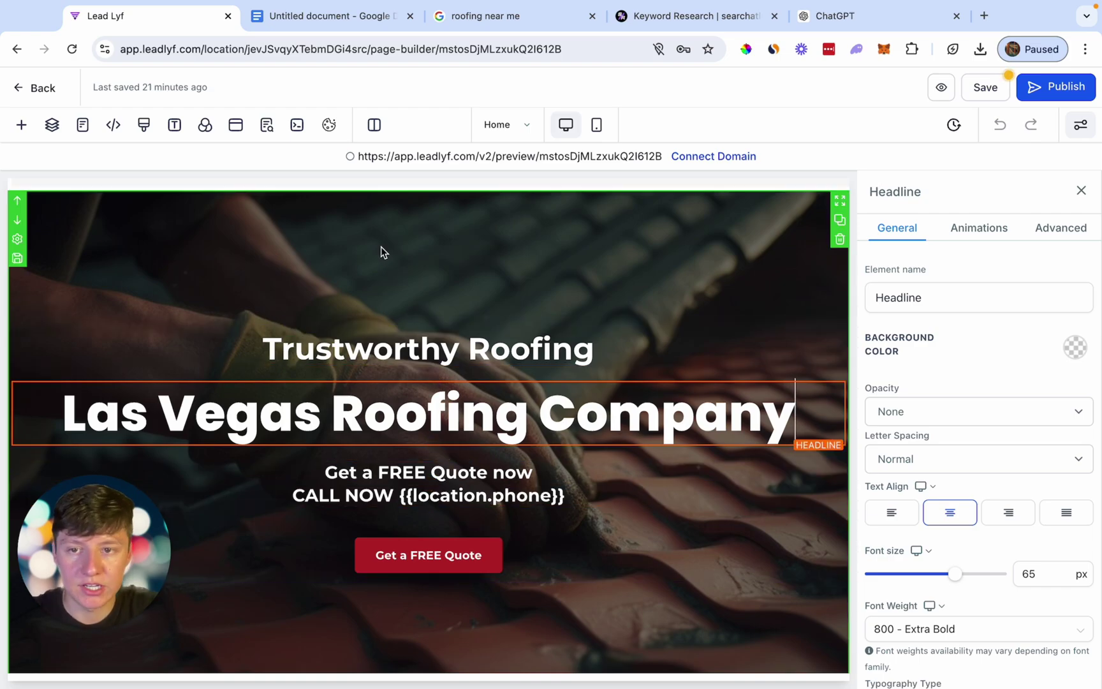
pyautogui.click(265, 125)
pyautogui.click(74, 441)
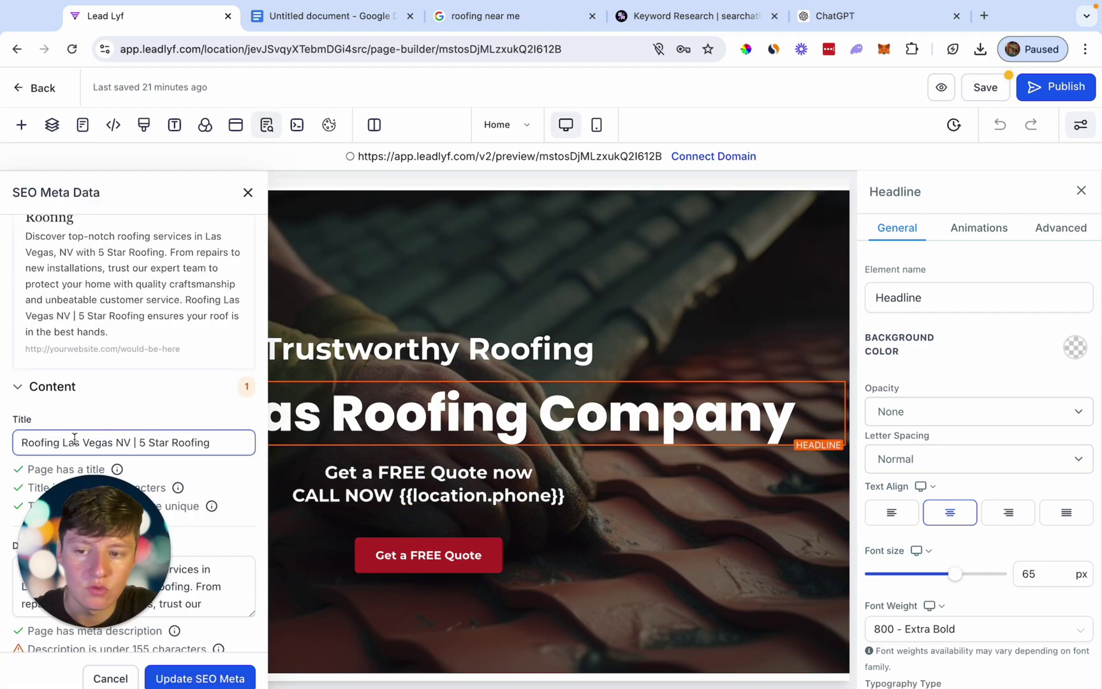
pyautogui.click(247, 192)
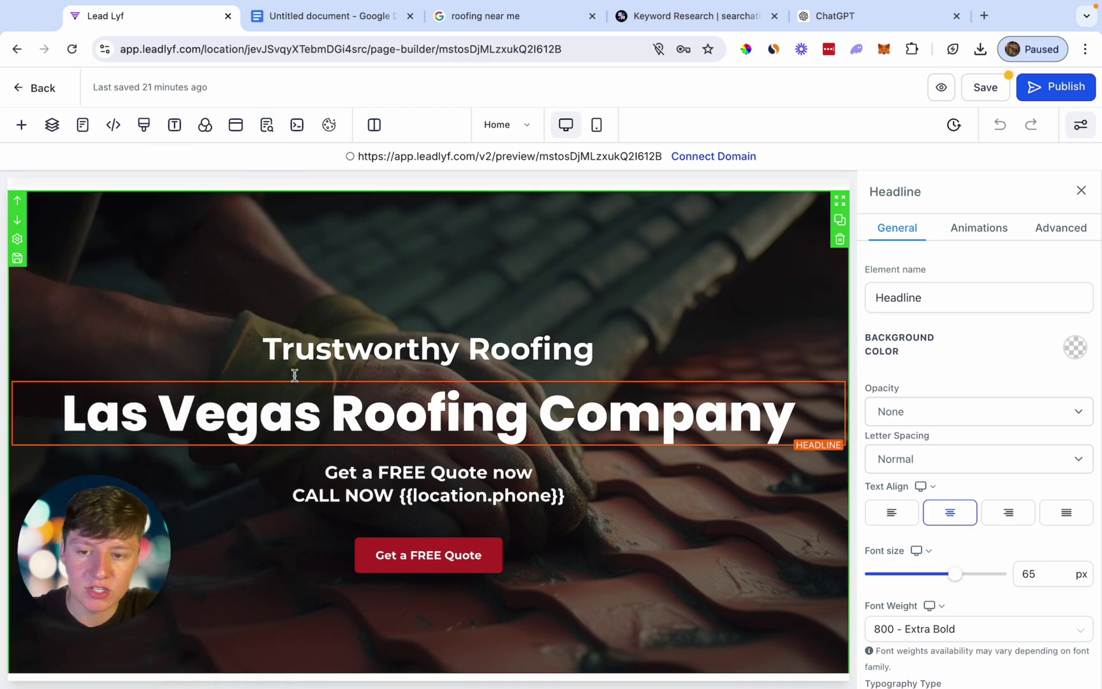
# Change the "Let Us Assist with Your Roof Repair or Replacement" headline to Heading 2, and check it against the SEO metadata
pyautogui.scroll(-1, 294, 462)
pyautogui.scroll(-5, 641, 561)
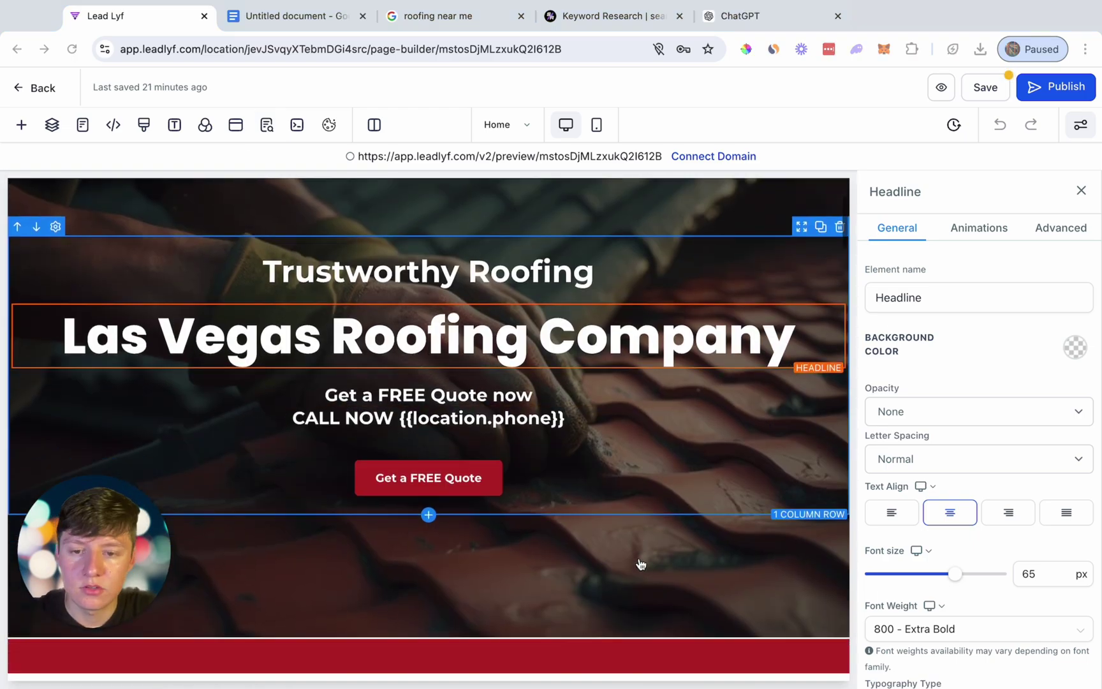
pyautogui.scroll(-2, 639, 563)
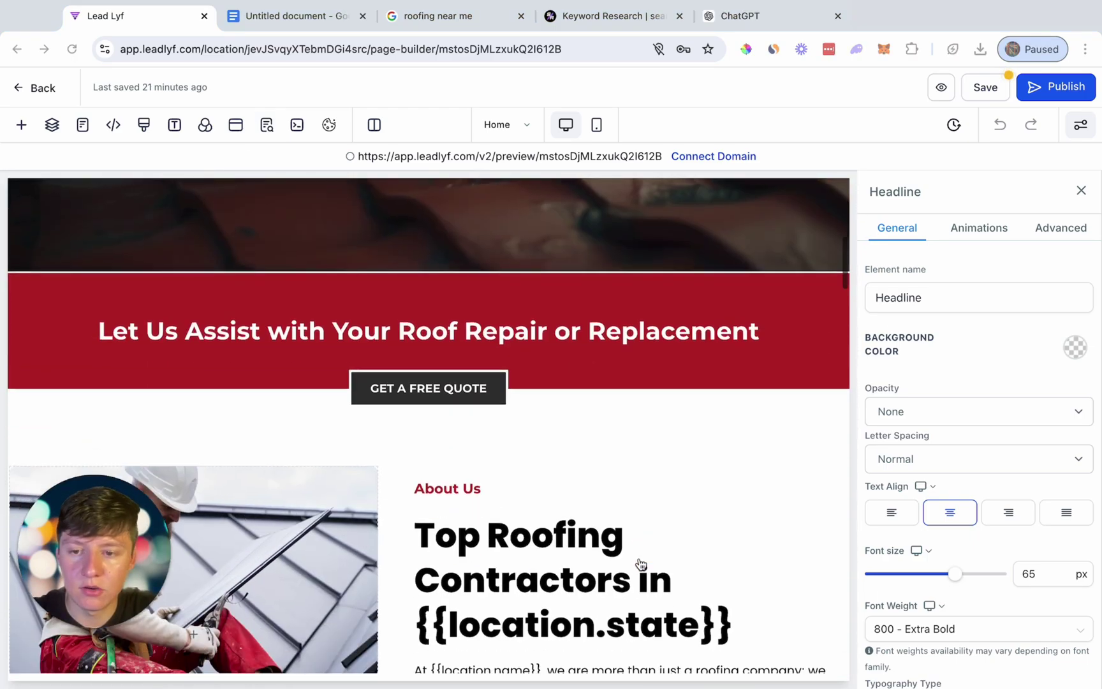
pyautogui.click(575, 340)
pyautogui.doubleClick(575, 340)
pyautogui.click(305, 372)
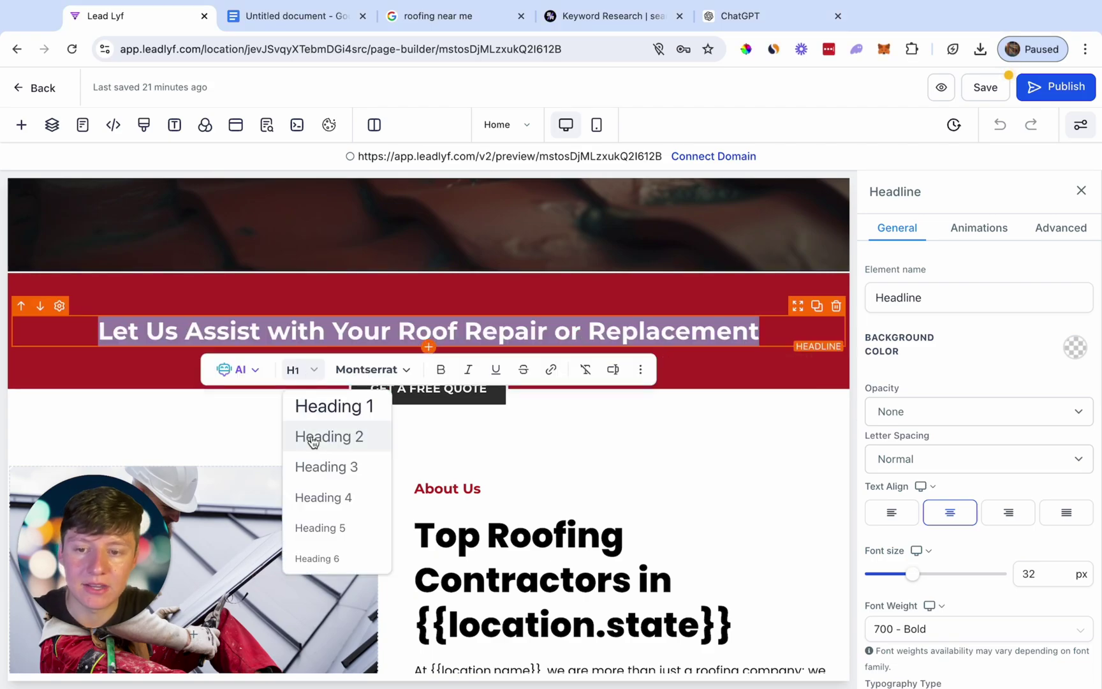
pyautogui.click(312, 439)
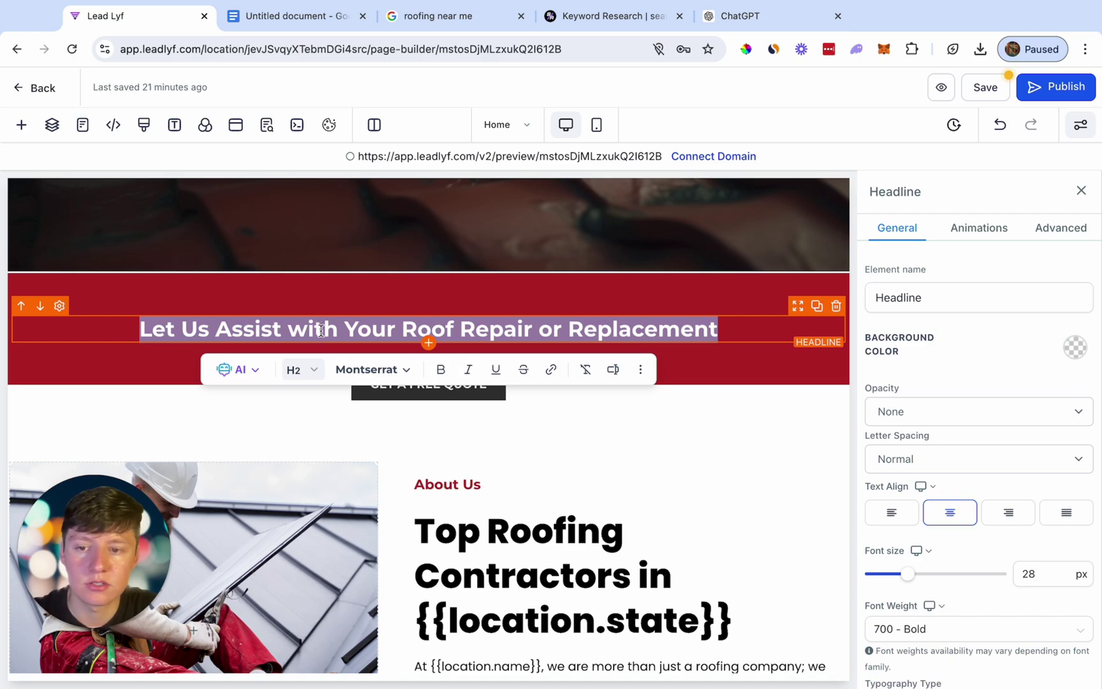
pyautogui.click(267, 124)
pyautogui.scroll(-3, 167, 414)
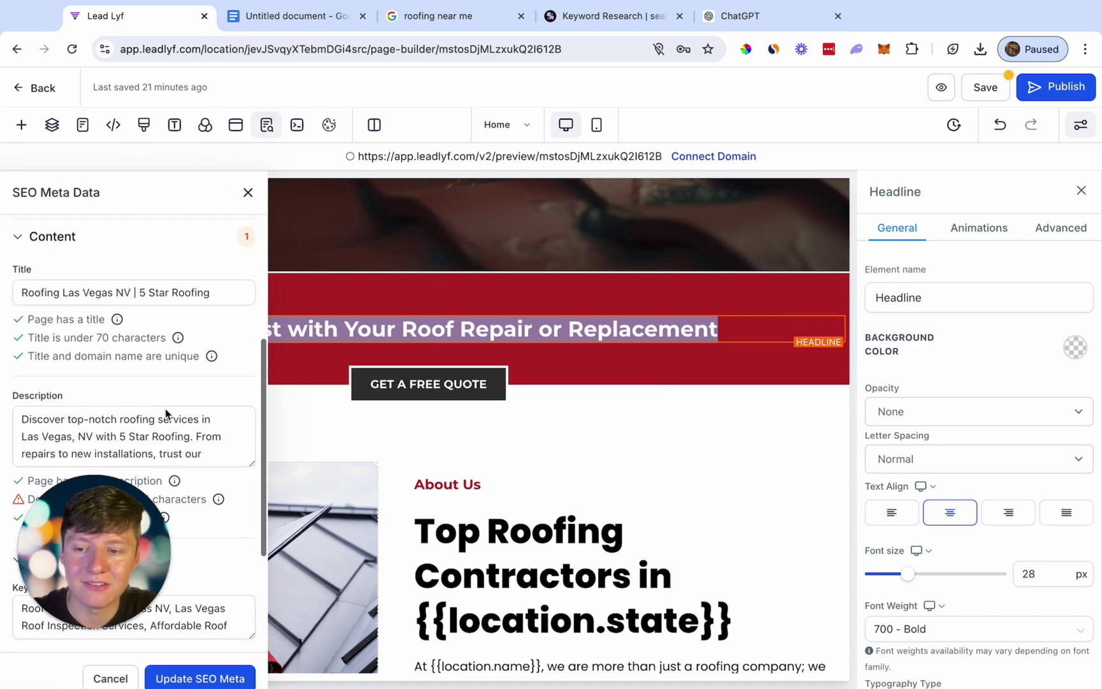
pyautogui.click(247, 193)
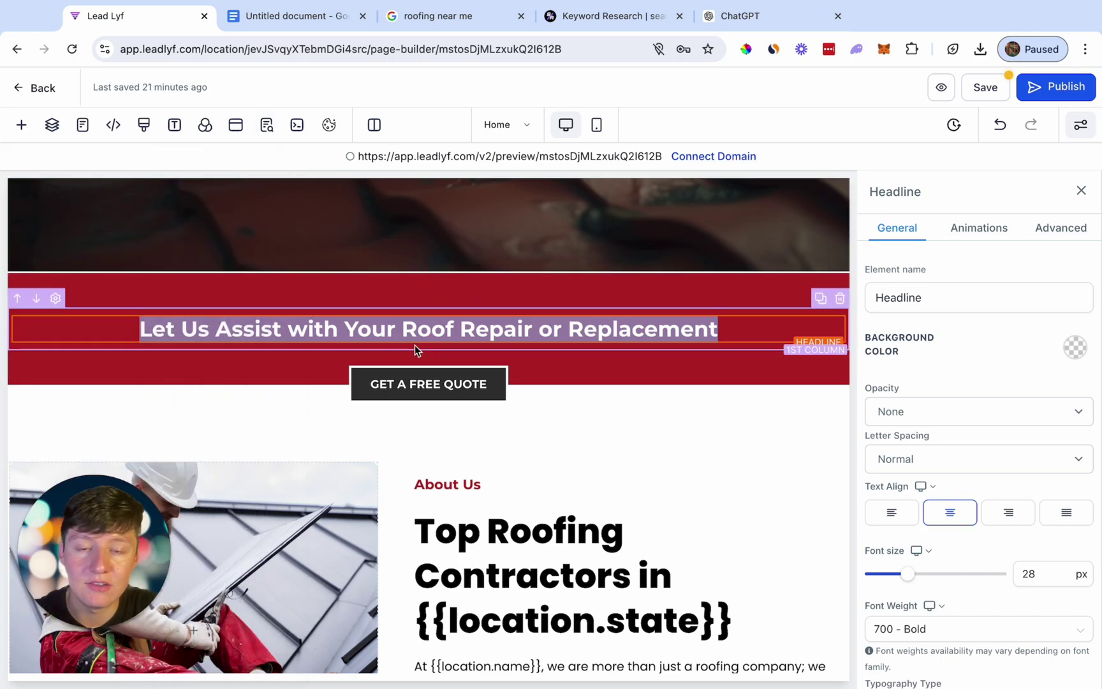
# Look through the headings and text of the Home page's About Us and roofing services sections
pyautogui.scroll(-1, 415, 338)
pyautogui.scroll(-2, 414, 336)
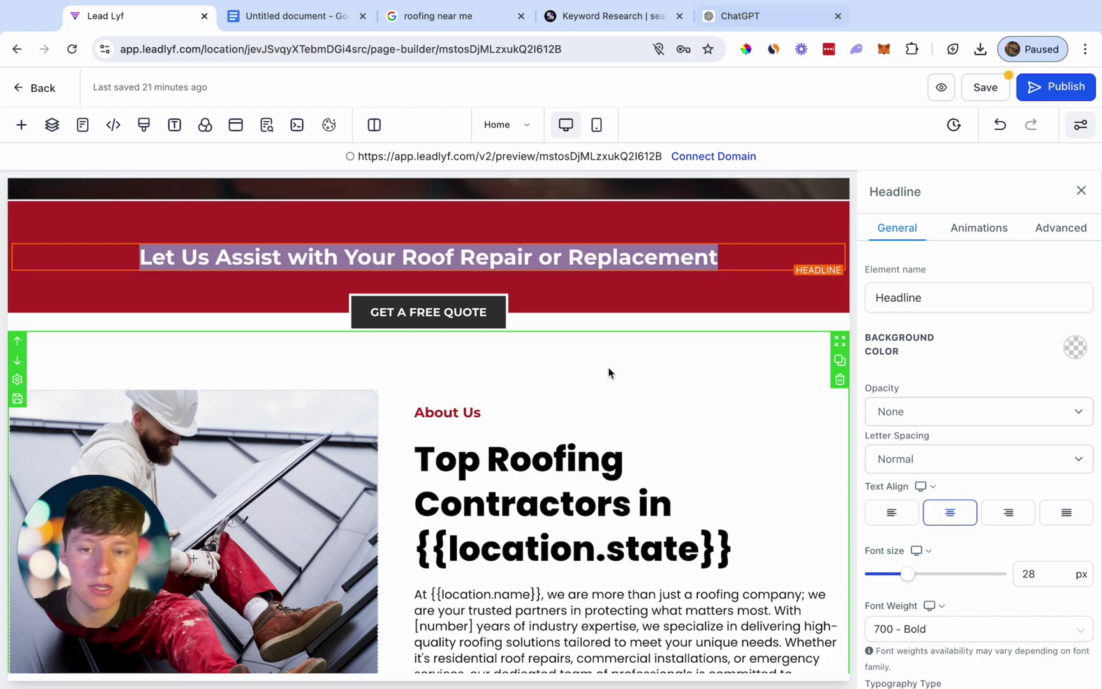
pyautogui.scroll(-5, 607, 374)
pyautogui.scroll(-10, 607, 373)
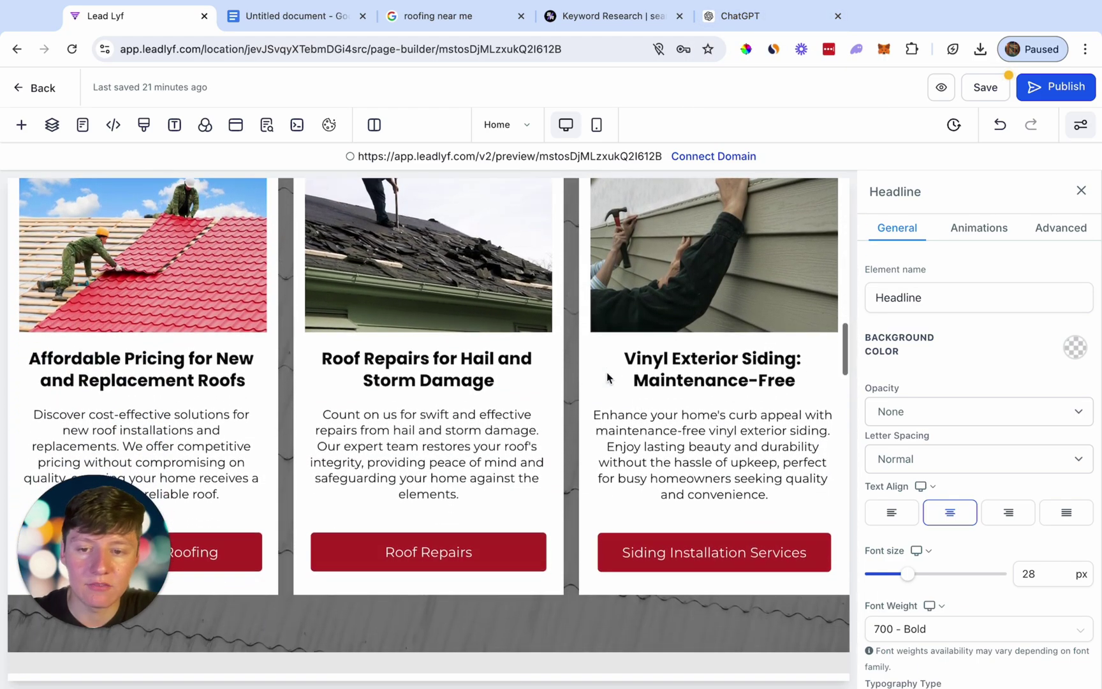
pyautogui.scroll(3, 606, 372)
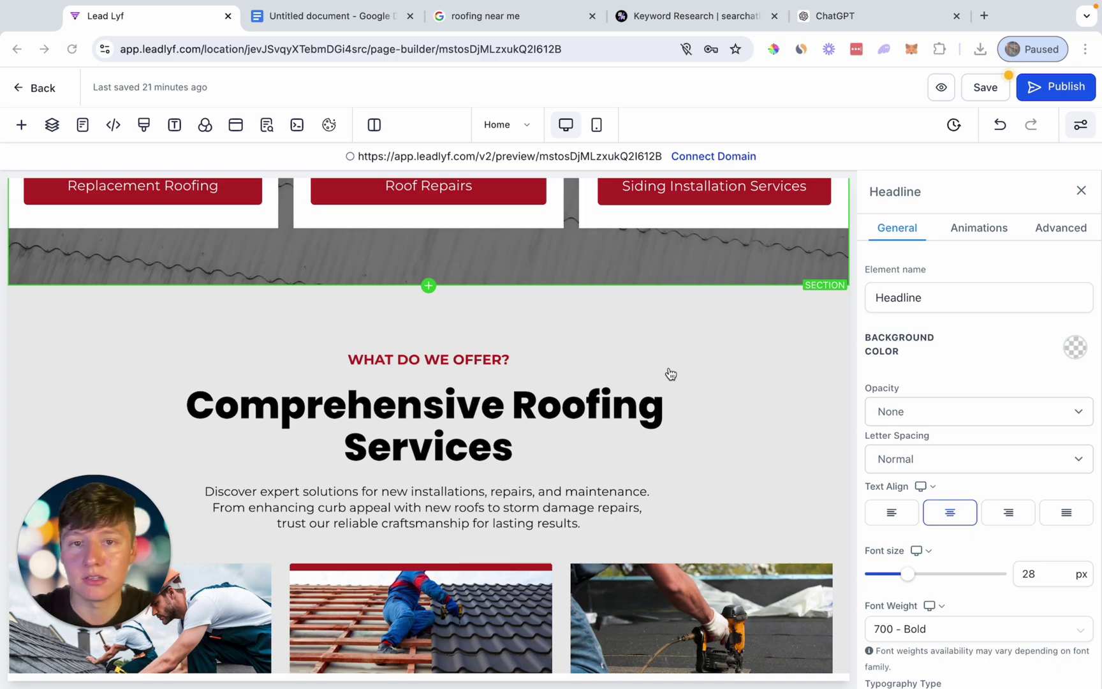
# Switch to SearchAtlas and run a new keyword search for "roofing" in the United States
pyautogui.click(714, 24)
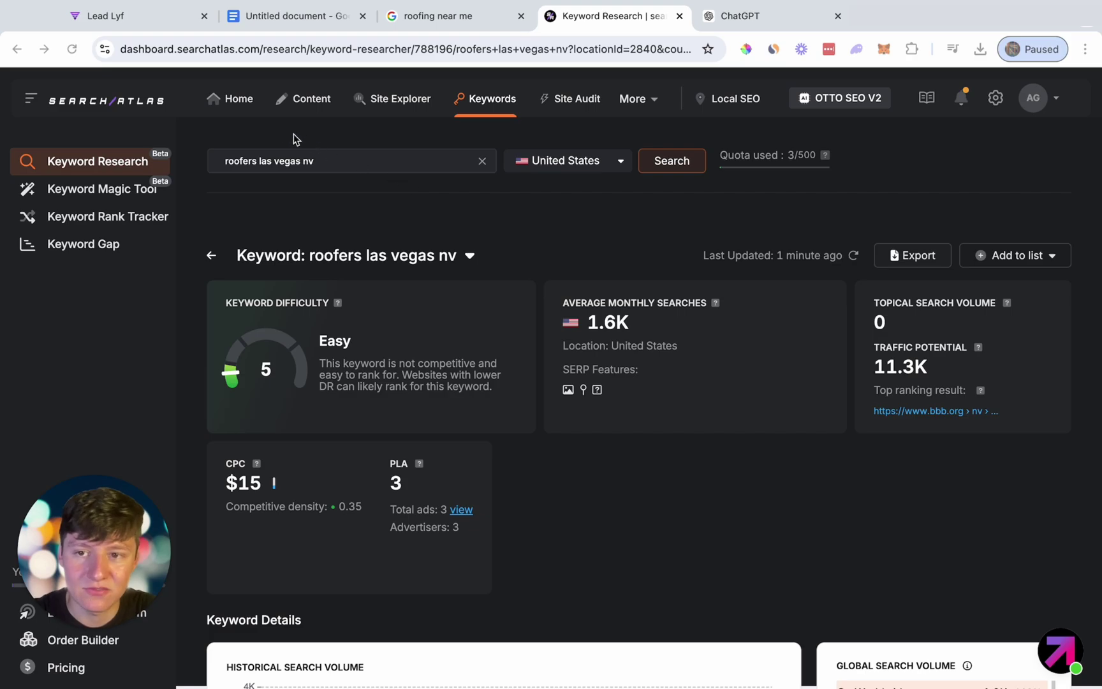
pyautogui.click(238, 101)
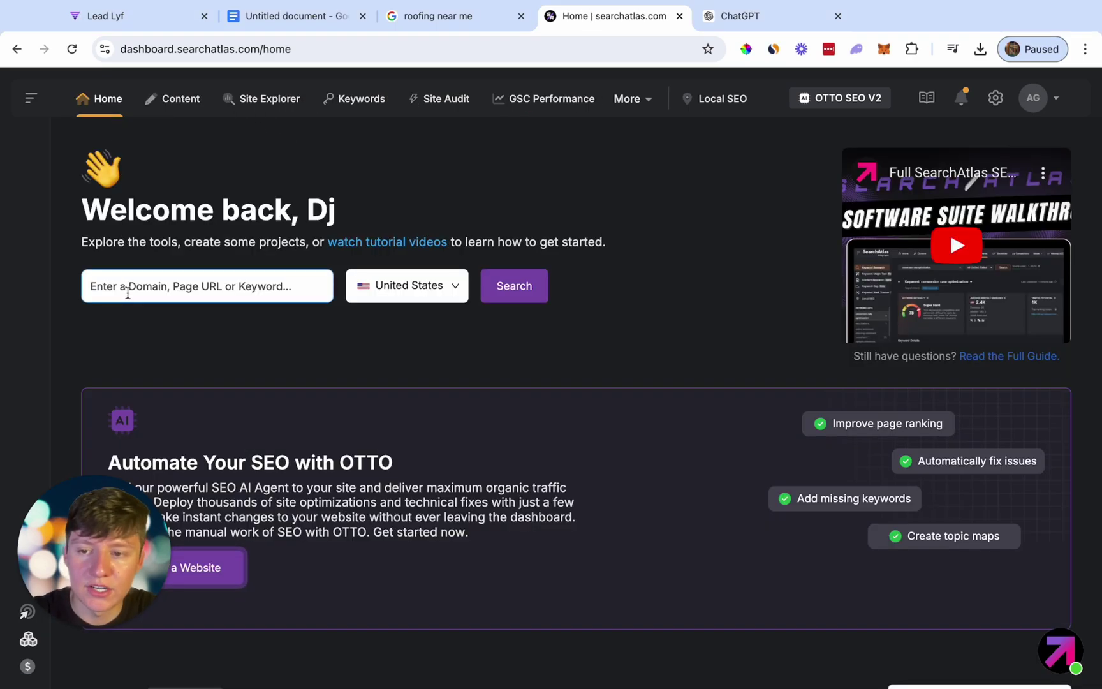
pyautogui.click(127, 289)
pyautogui.write('roofing')
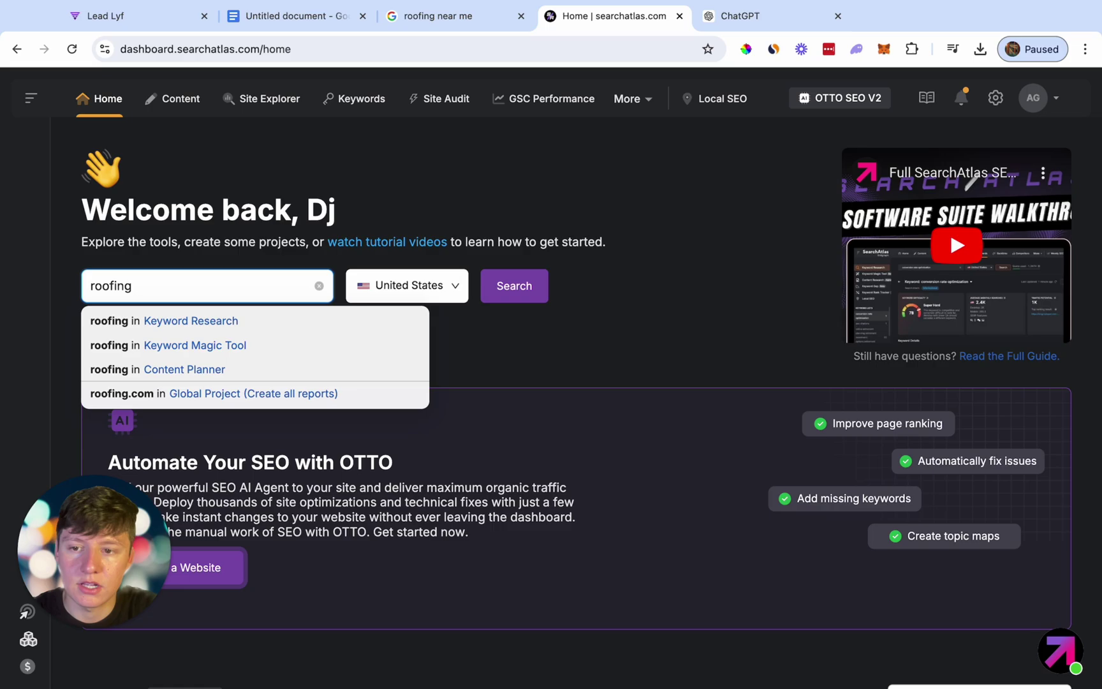
pyautogui.press('Return')
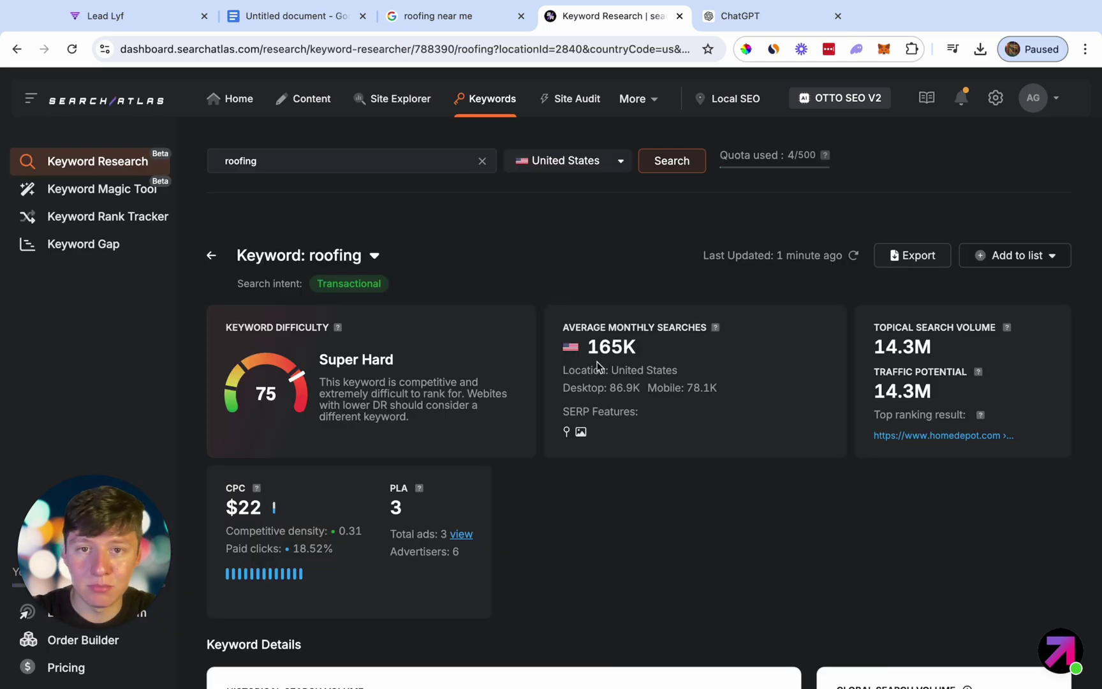
# Examine the variations, related keywords and questions for "roofing", and browse the full list of question keywords
pyautogui.scroll(-12, 597, 365)
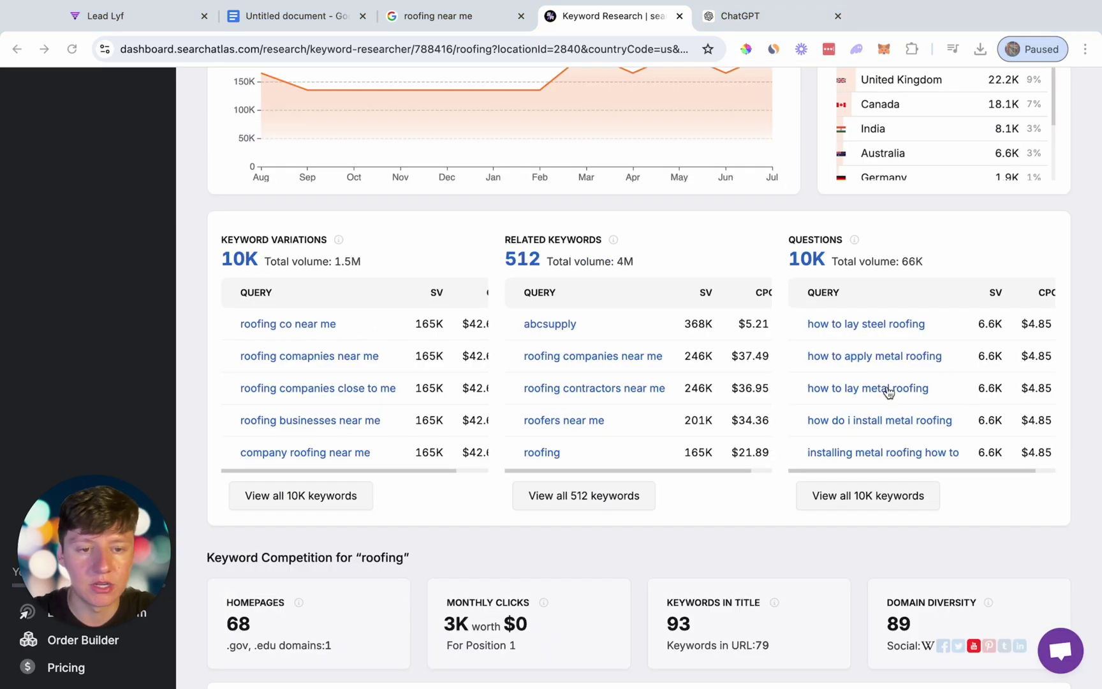
pyautogui.scroll(-1, 888, 390)
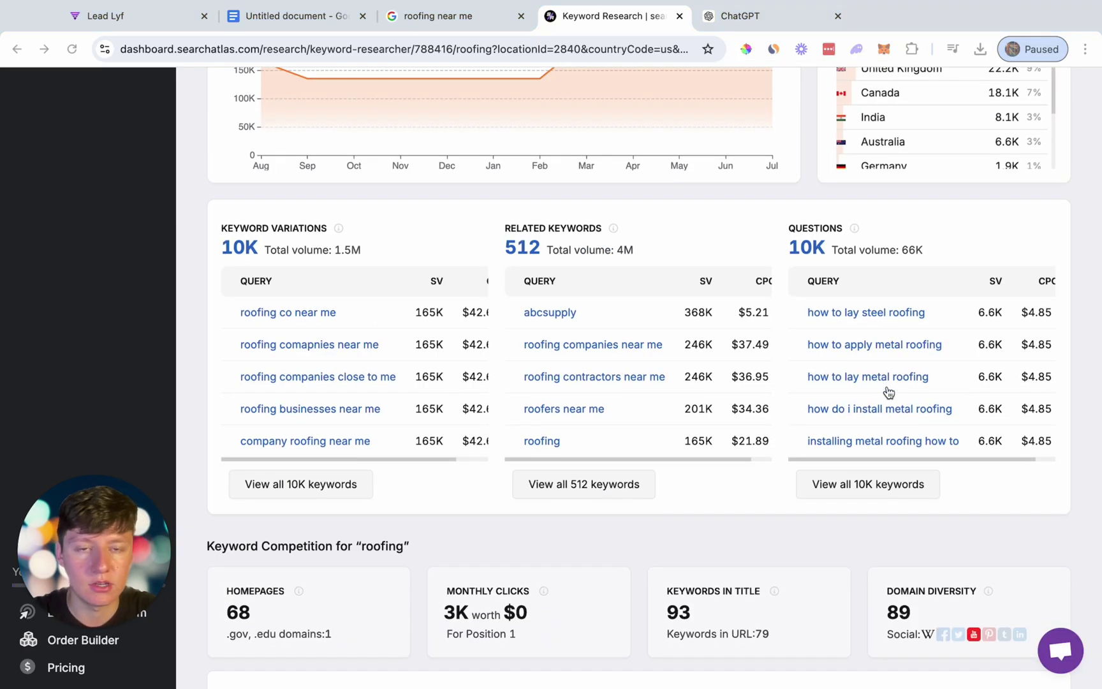
pyautogui.click(864, 491)
pyautogui.scroll(-4, 568, 319)
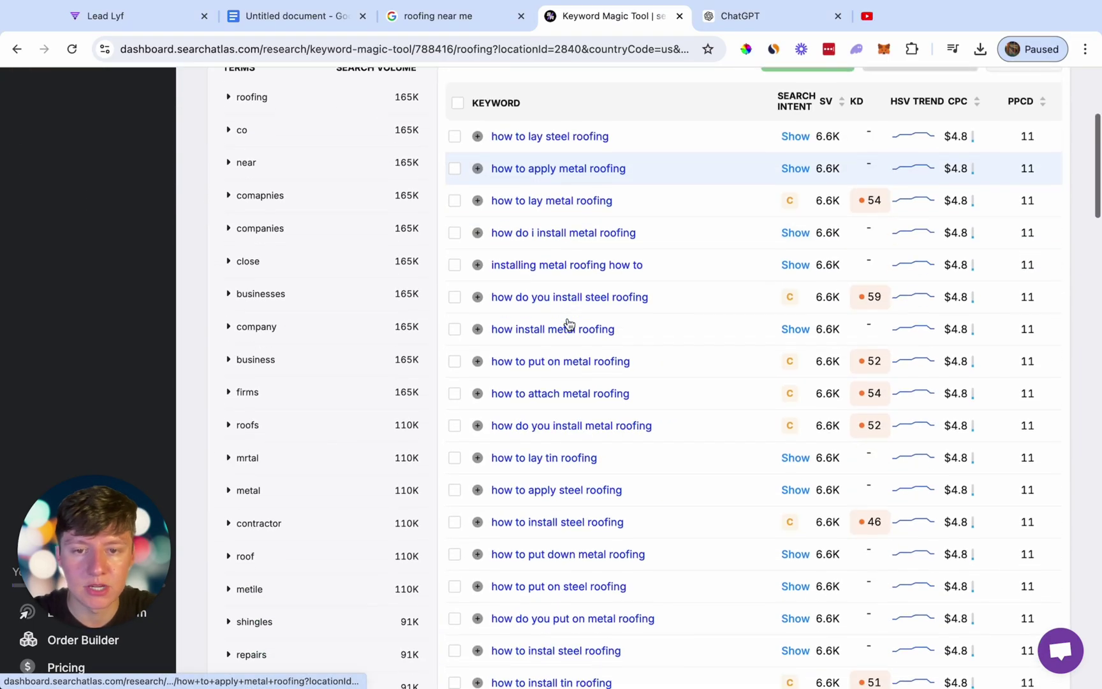
# Look through the question keywords for "roofing" and copy "how many bundles in a square of roofing shingles"
pyautogui.scroll(-2, 568, 320)
pyautogui.scroll(5, 714, 322)
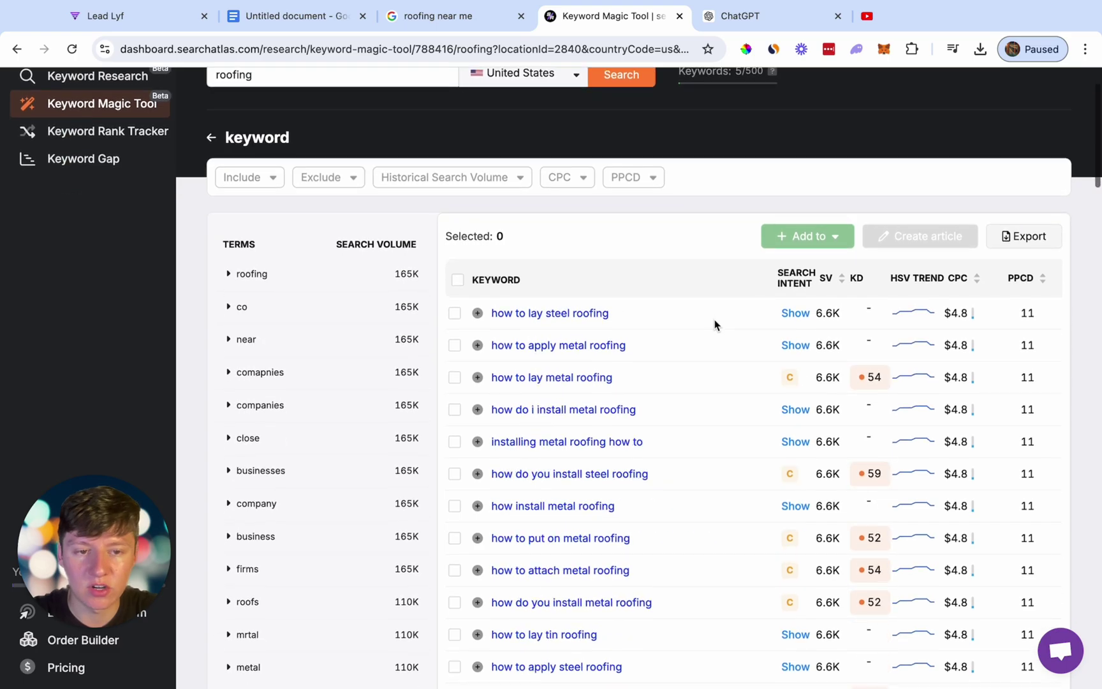
pyautogui.scroll(-1, 876, 433)
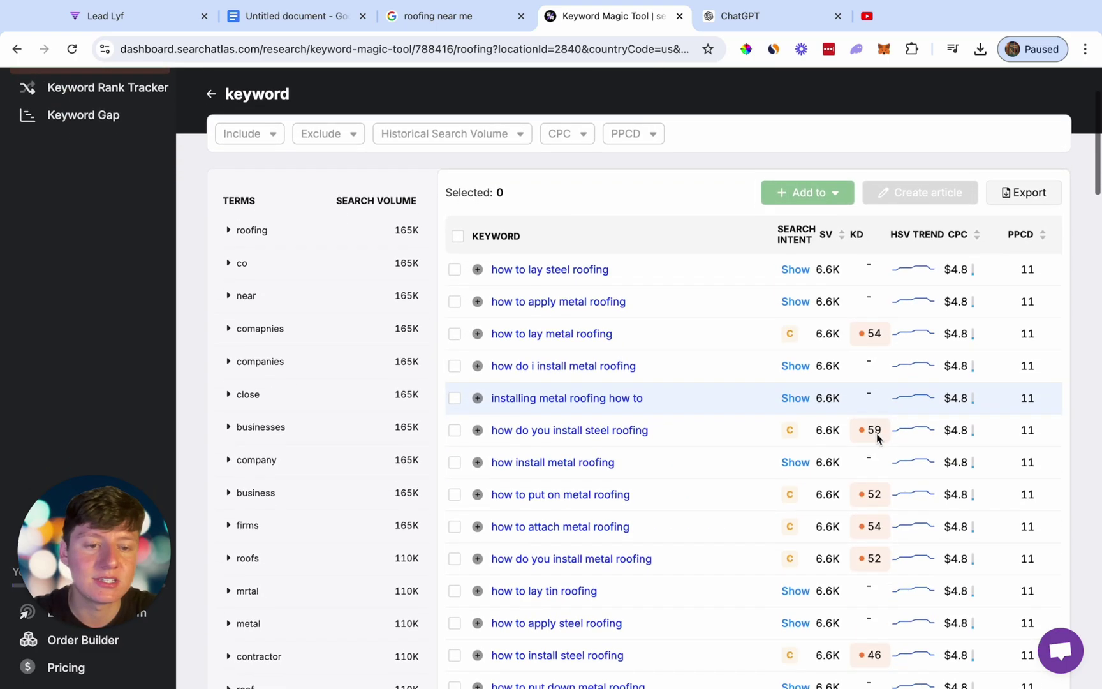
pyautogui.scroll(-8, 877, 437)
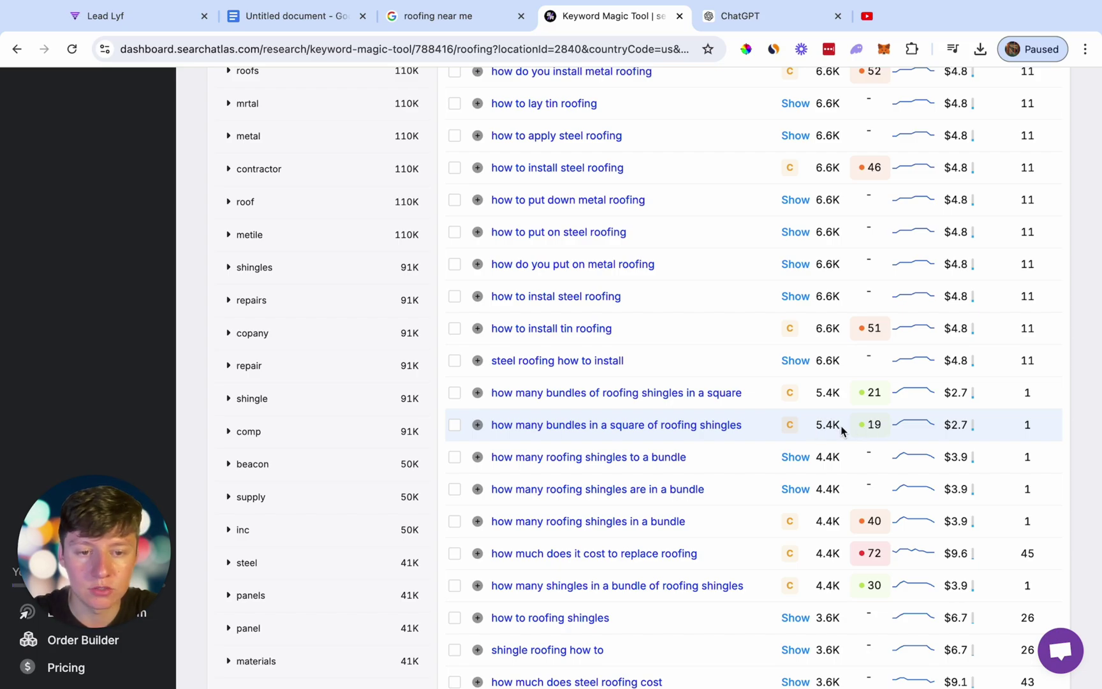
pyautogui.moveTo(749, 432); pyautogui.dragTo(489, 424)
pyautogui.hotkey('ctrl', 'c')
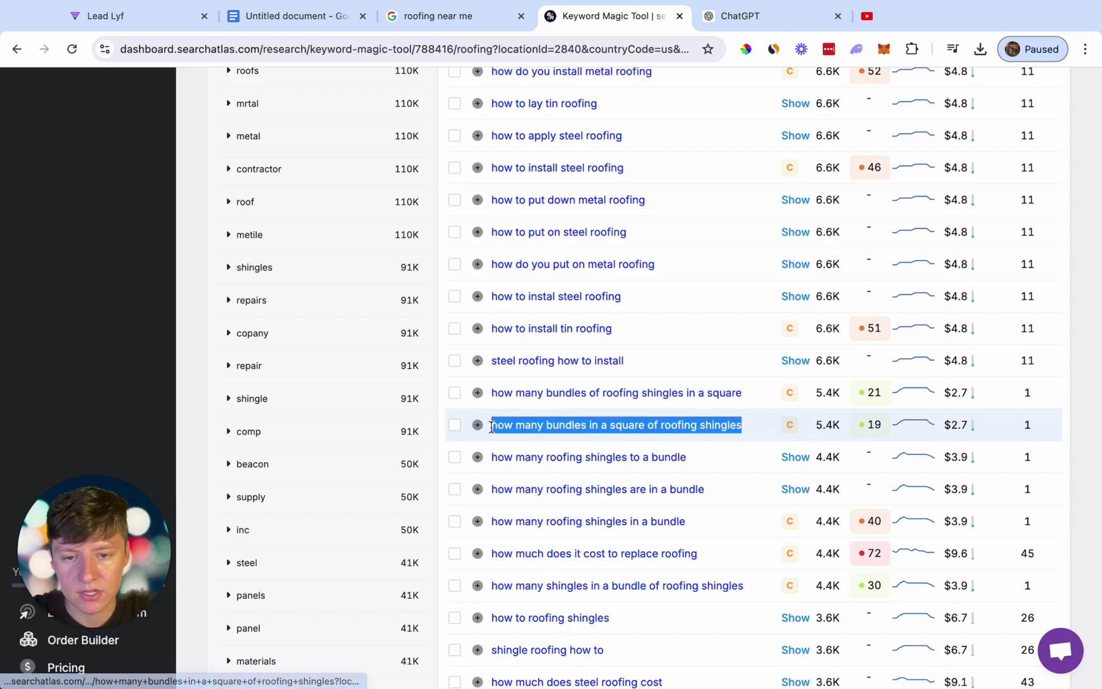
# Create an article in the SEO Content Assistant for the copied shingle keyword, and open the Complete SEO Article generator
pyautogui.scroll(1, 492, 432)
pyautogui.scroll(15, 493, 432)
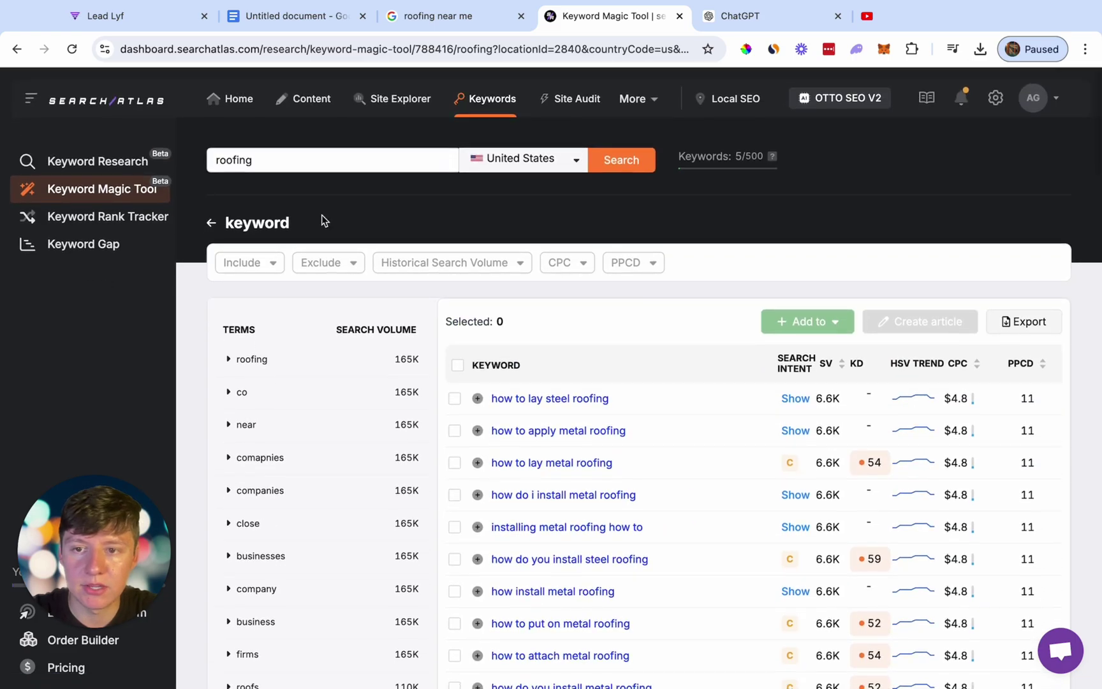
pyautogui.click(305, 105)
pyautogui.click(316, 440)
pyautogui.hotkey('ctrl', 'v')
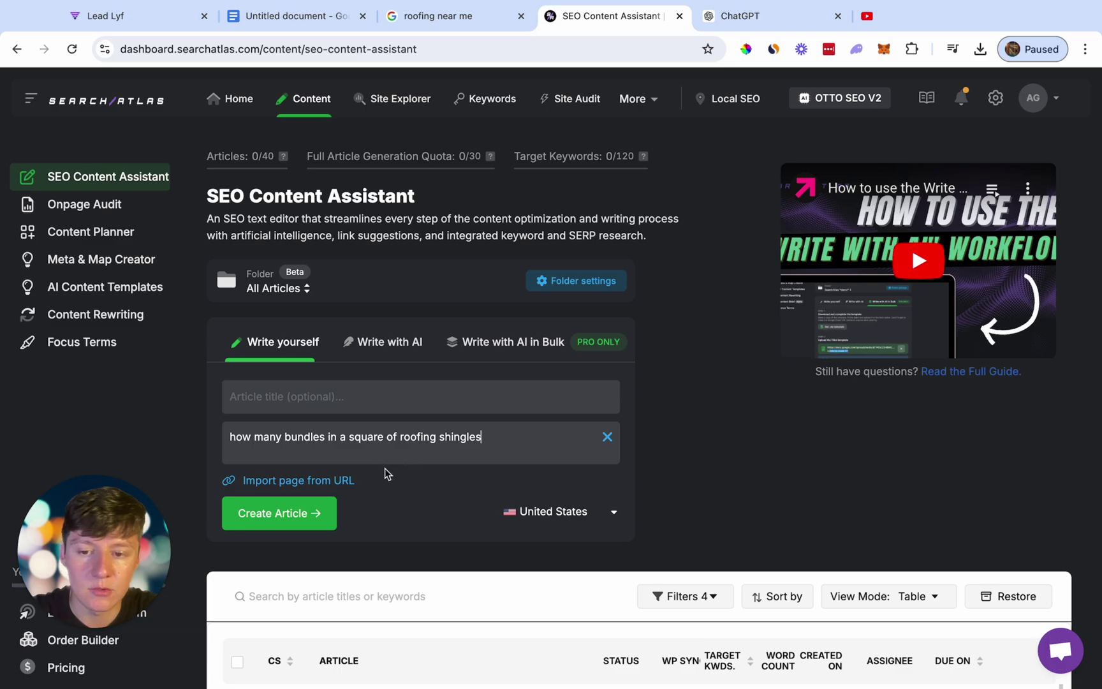
pyautogui.click(289, 518)
pyautogui.click(614, 366)
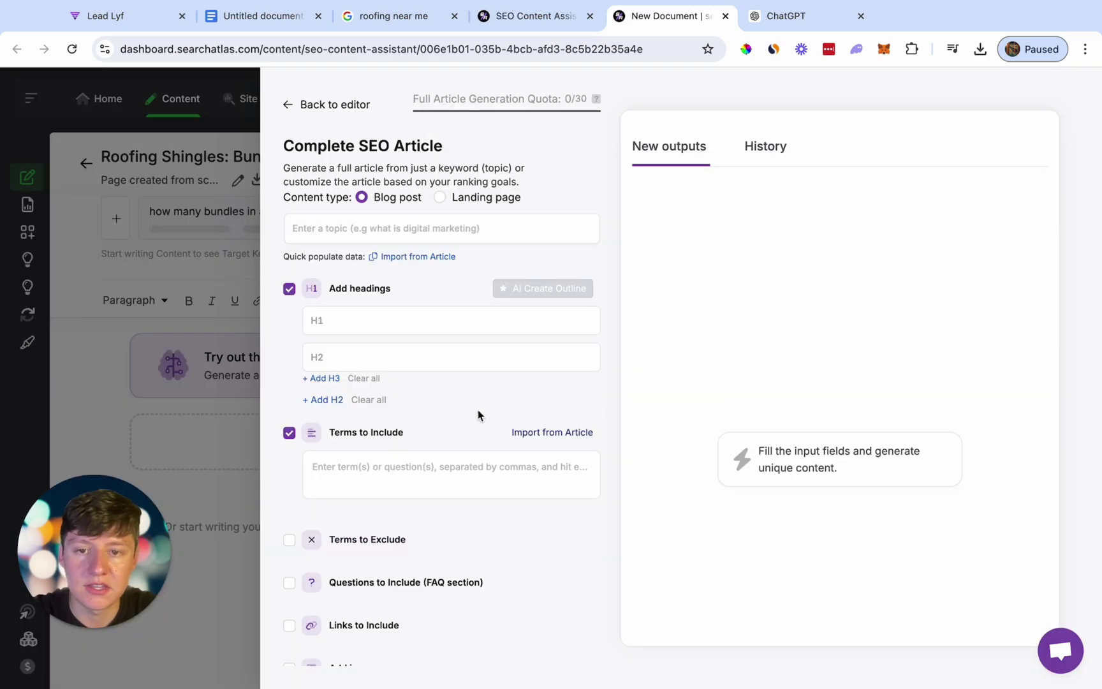
# Generate the blog post with the existing AI writer settings, and copy the whole article from its title to the conclusion
pyautogui.scroll(-10, 477, 415)
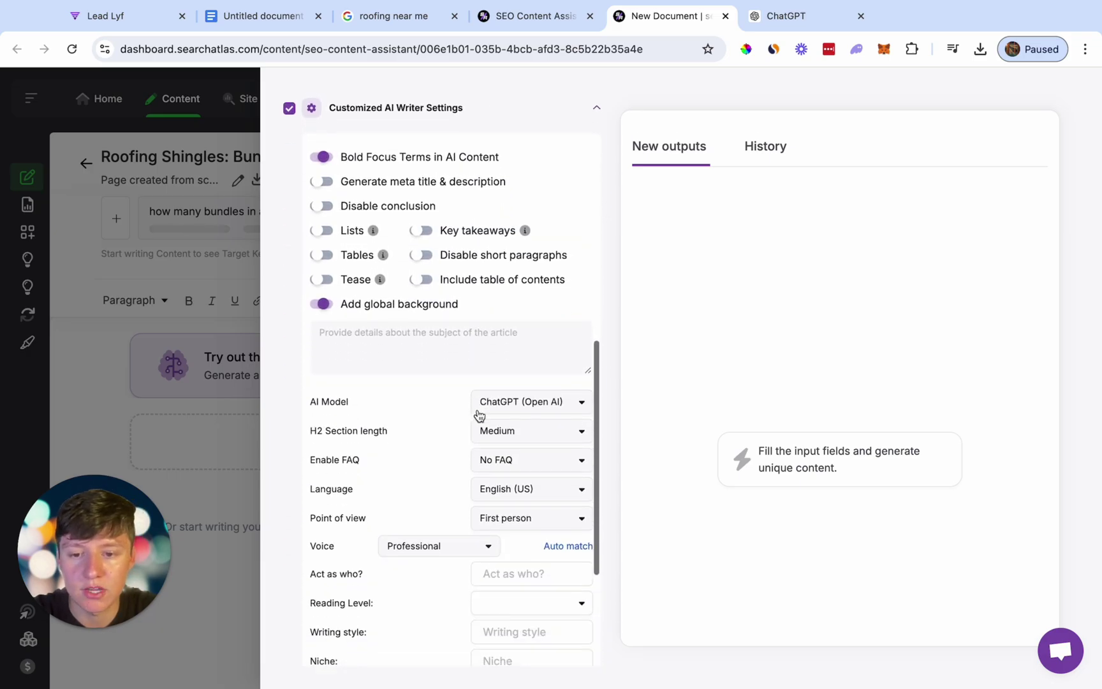
pyautogui.scroll(-4, 477, 411)
pyautogui.scroll(1, 477, 412)
pyautogui.scroll(-1, 474, 423)
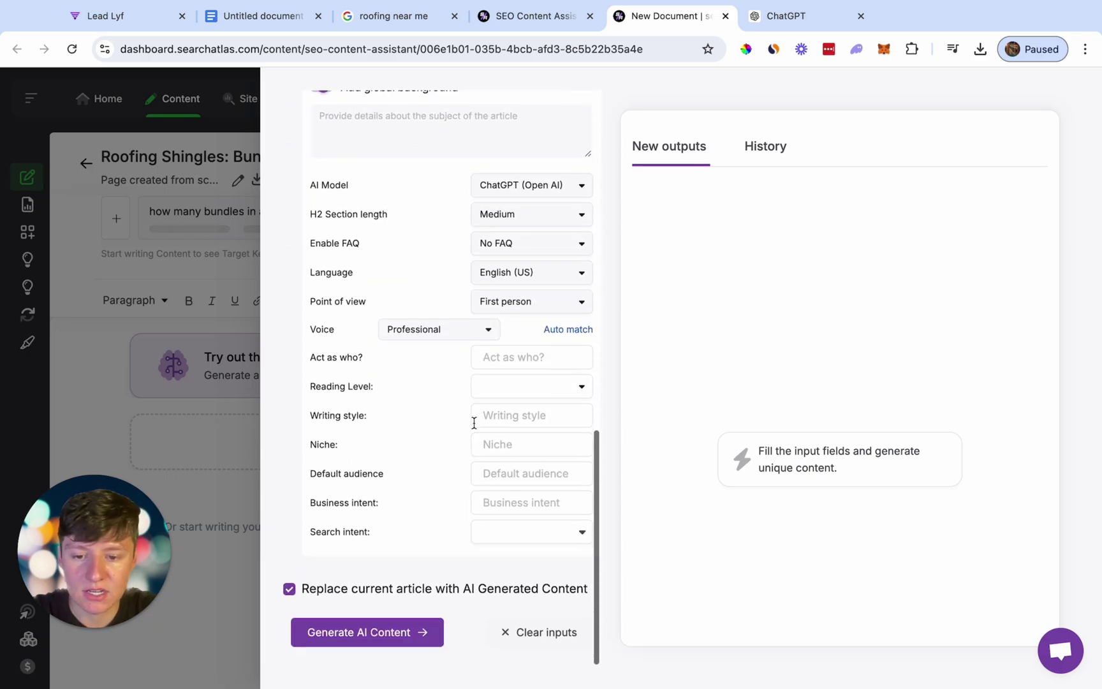
pyautogui.click(375, 635)
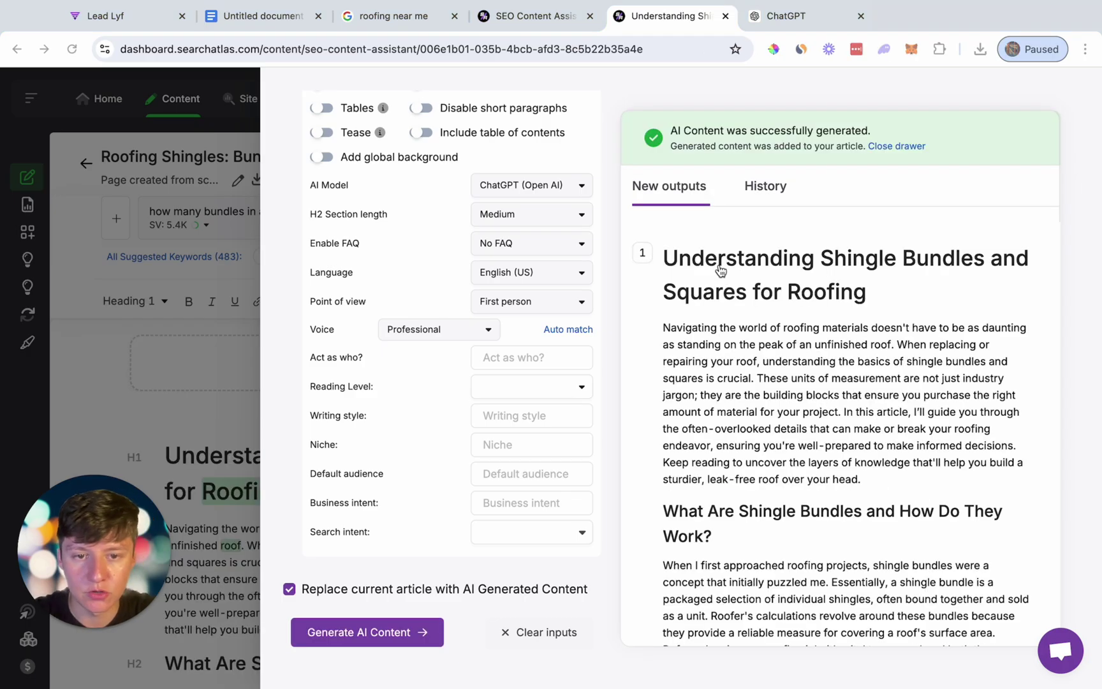
pyautogui.moveTo(665, 258); pyautogui.dragTo(834, 657)
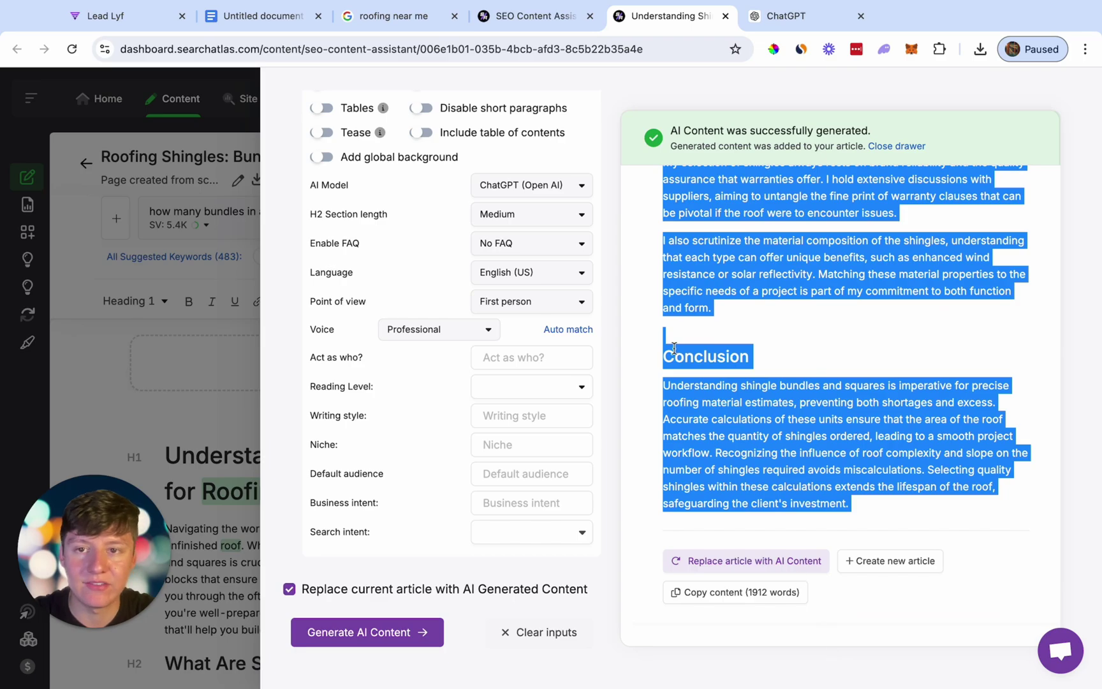
# Switch to Lead Lyf and start a new blog post titled "Understanding Shingle Bundles and Squares for Roofing"
pyautogui.click(142, 18)
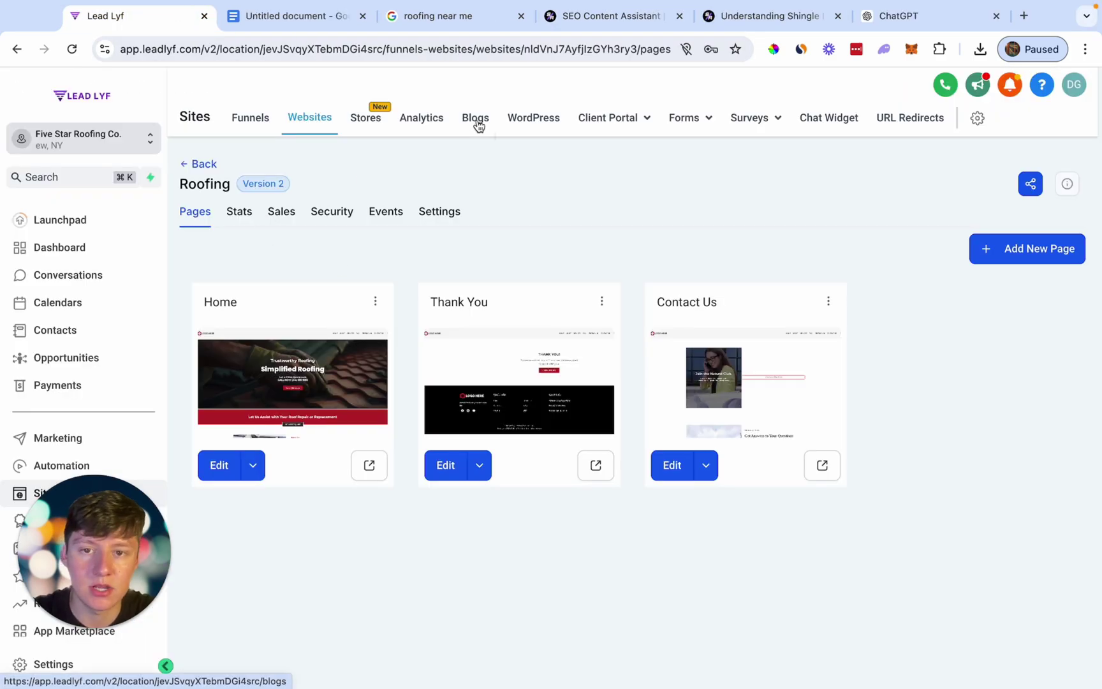
pyautogui.click(476, 120)
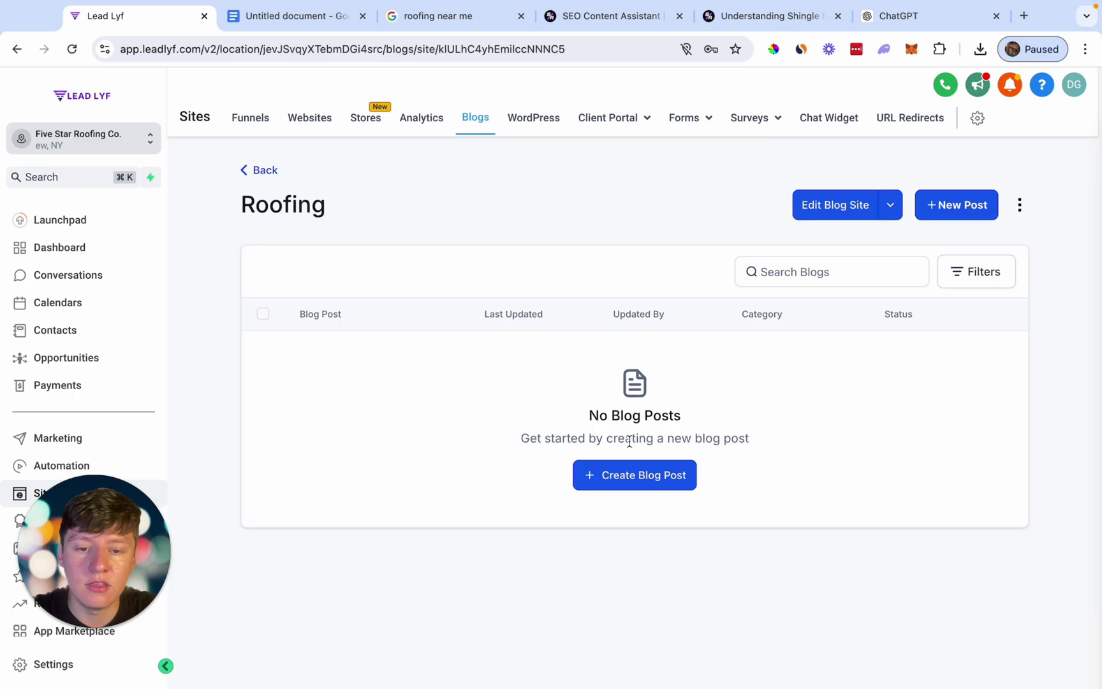
pyautogui.click(631, 475)
pyautogui.click(529, 283)
pyautogui.hotkey('ctrl', 'v')
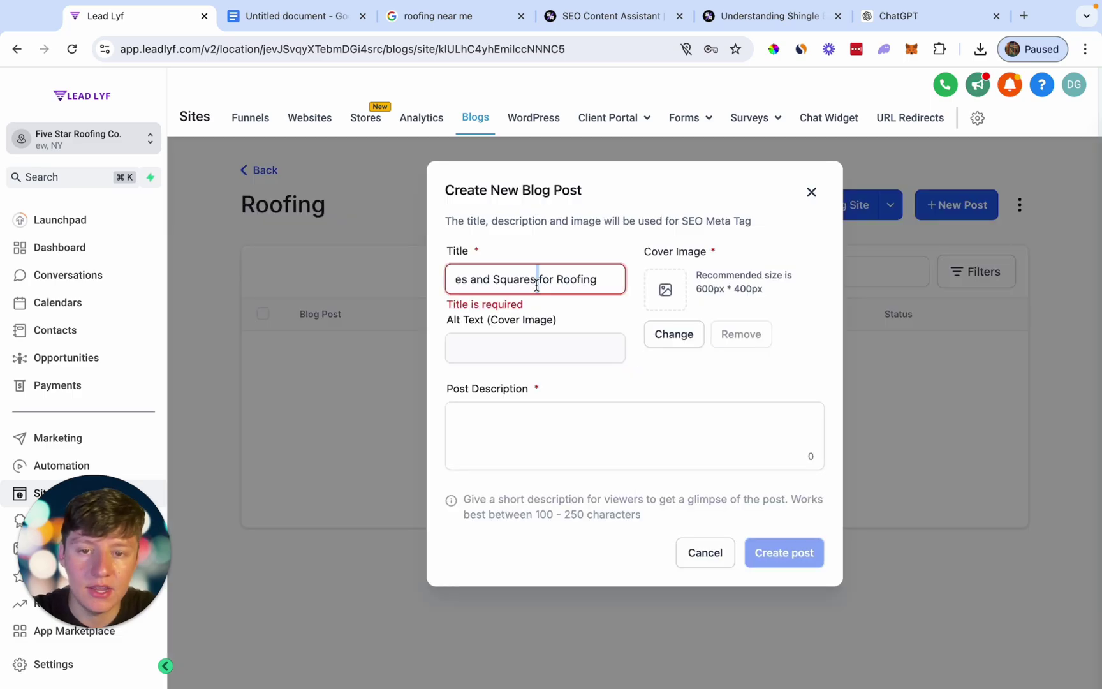
pyautogui.hotkey('ctrl', 'a')
pyautogui.click(546, 317)
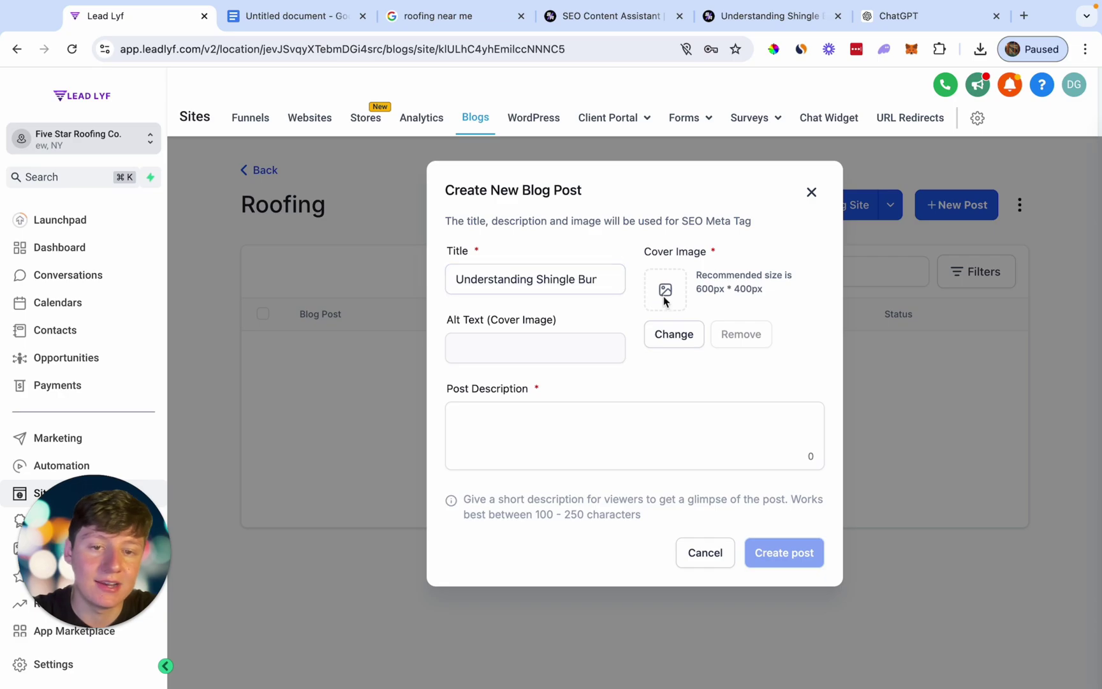
# Add a cover image, enter "s" as the post description, and create the blog post
pyautogui.click(600, 430)
pyautogui.write('s')
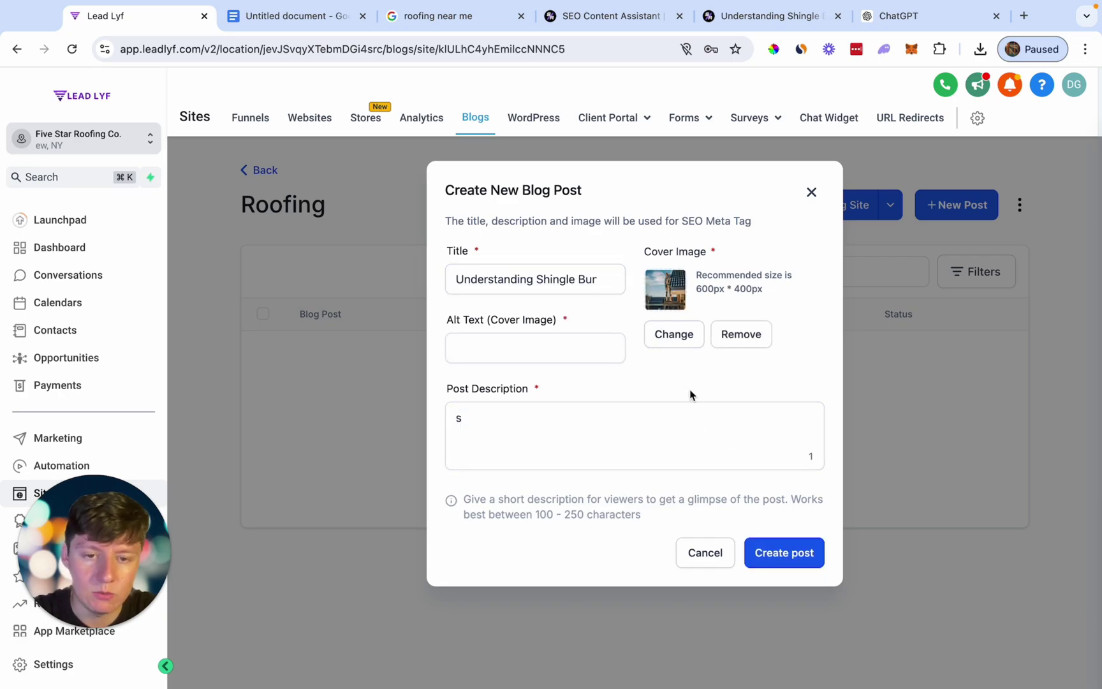
pyautogui.click(789, 554)
# Replace all of the blog post's placeholder content with the copied shingle article
pyautogui.hotkey('ctrl', 'a')
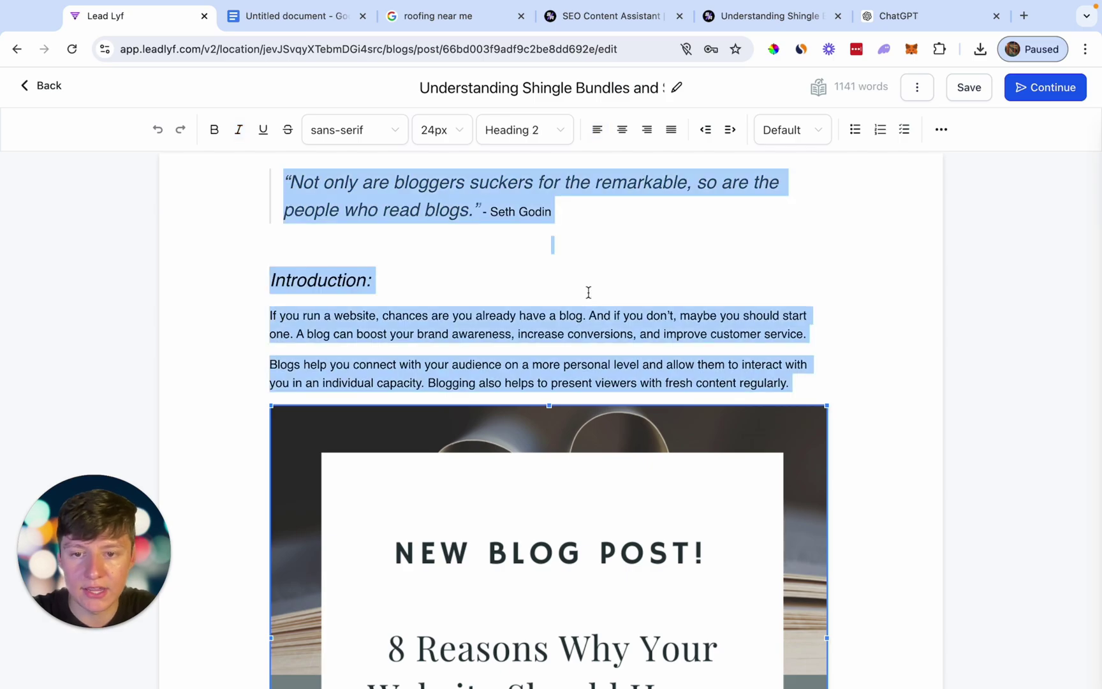
pyautogui.write('\\')
pyautogui.press('BackSpace')
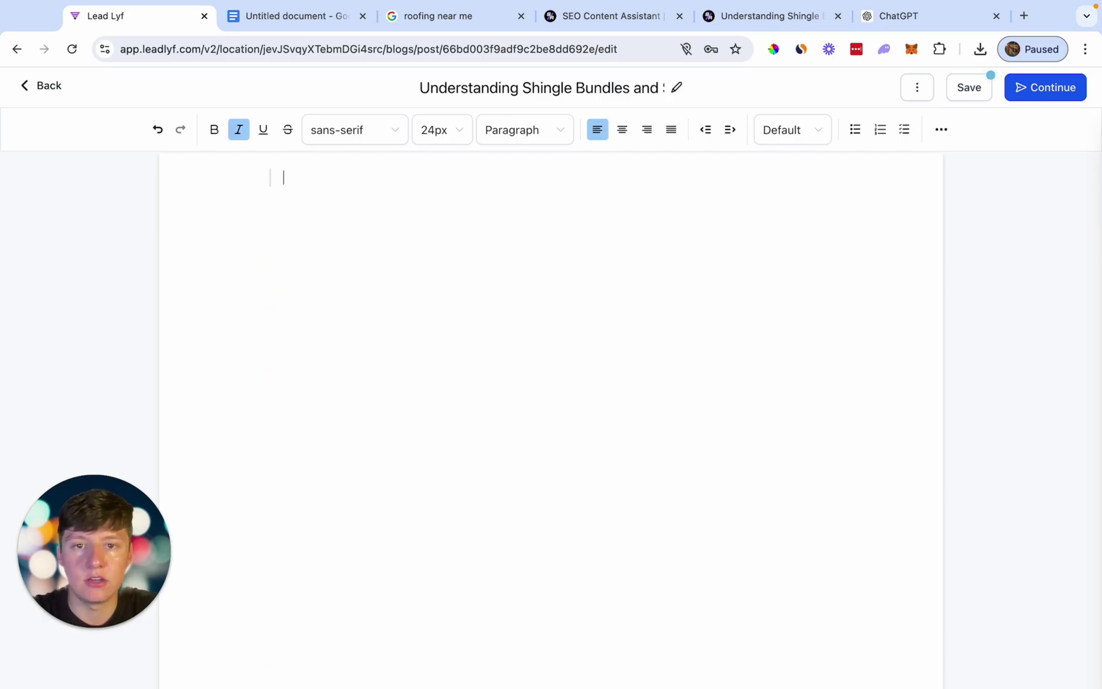
pyautogui.hotkey('ctrl', 'v')
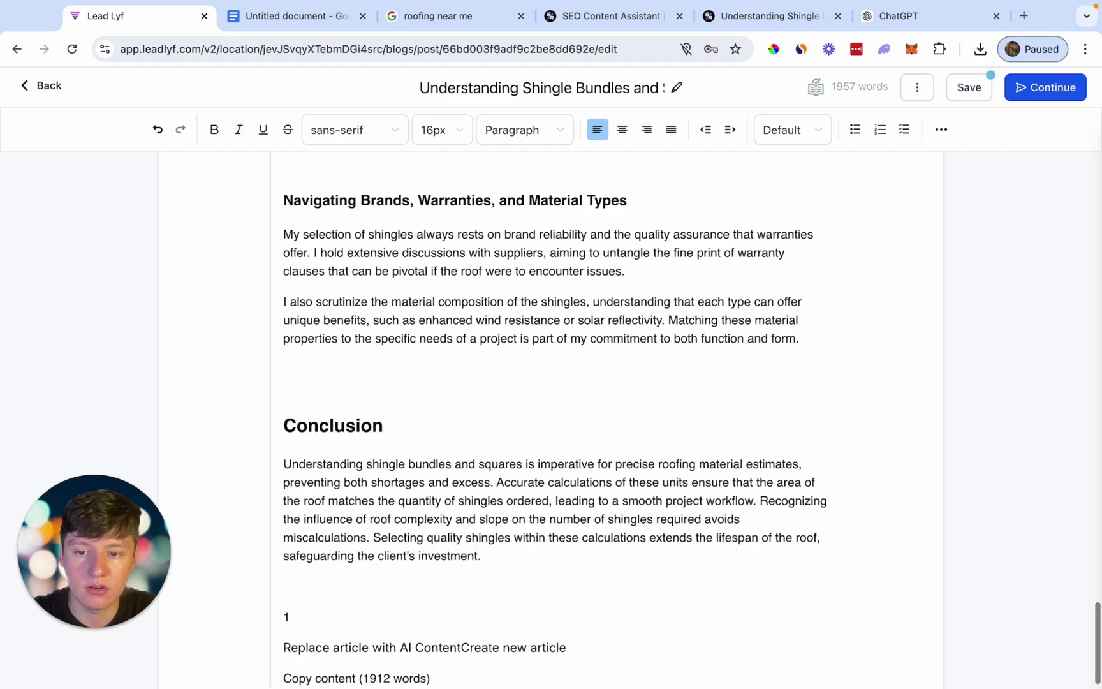
# Look through the pasted article's sections and headings from the conclusion upwards, and continue past the post editor
pyautogui.scroll(15, 656, 253)
pyautogui.scroll(5, 656, 252)
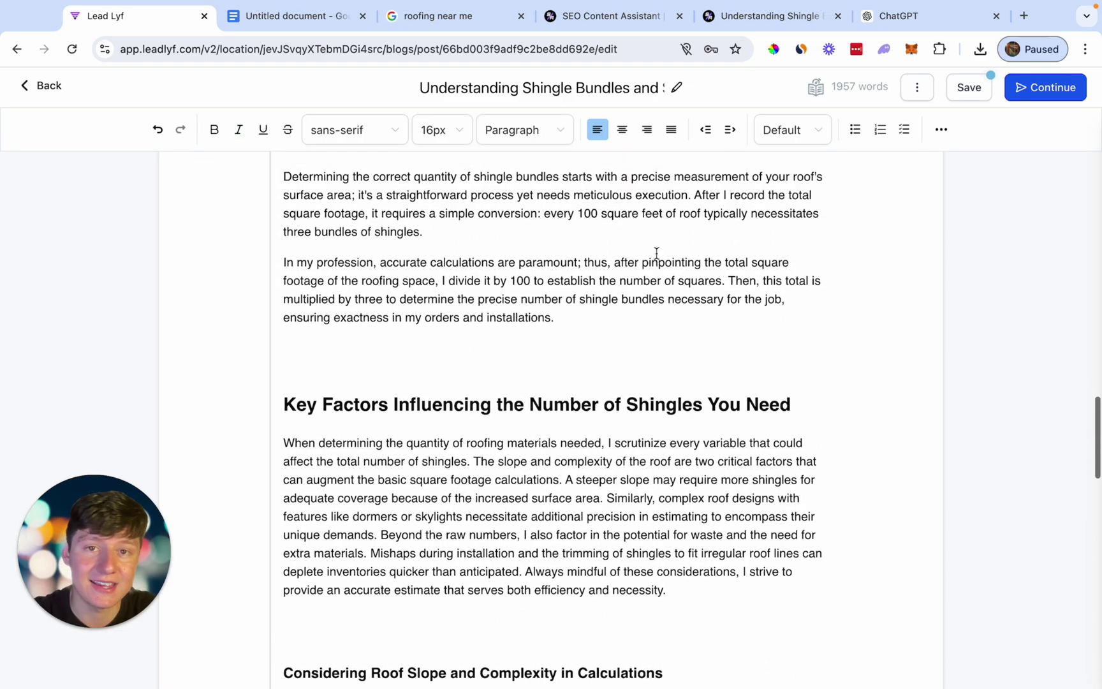
pyautogui.scroll(3, 656, 253)
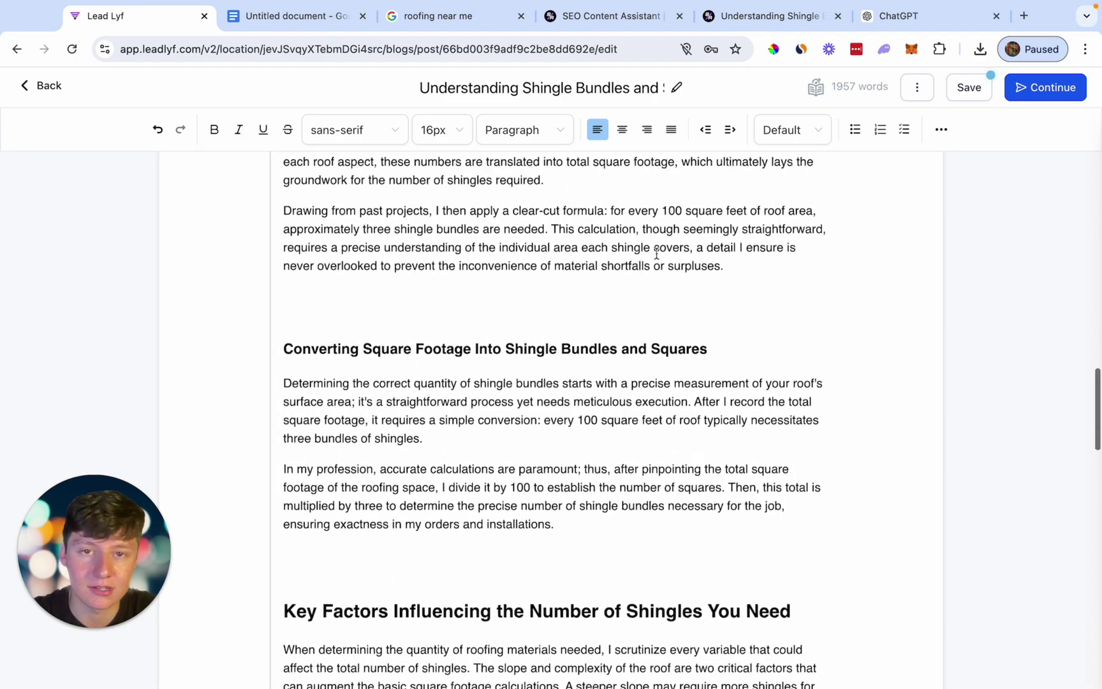
pyautogui.scroll(6, 656, 253)
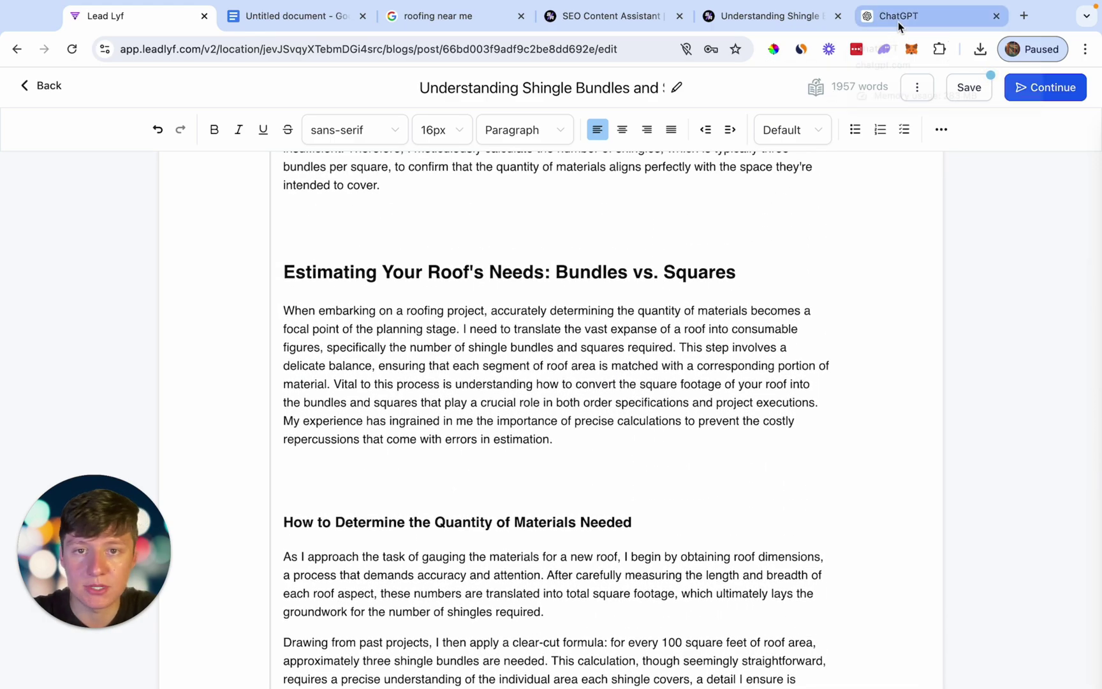
pyautogui.scroll(12, 846, 312)
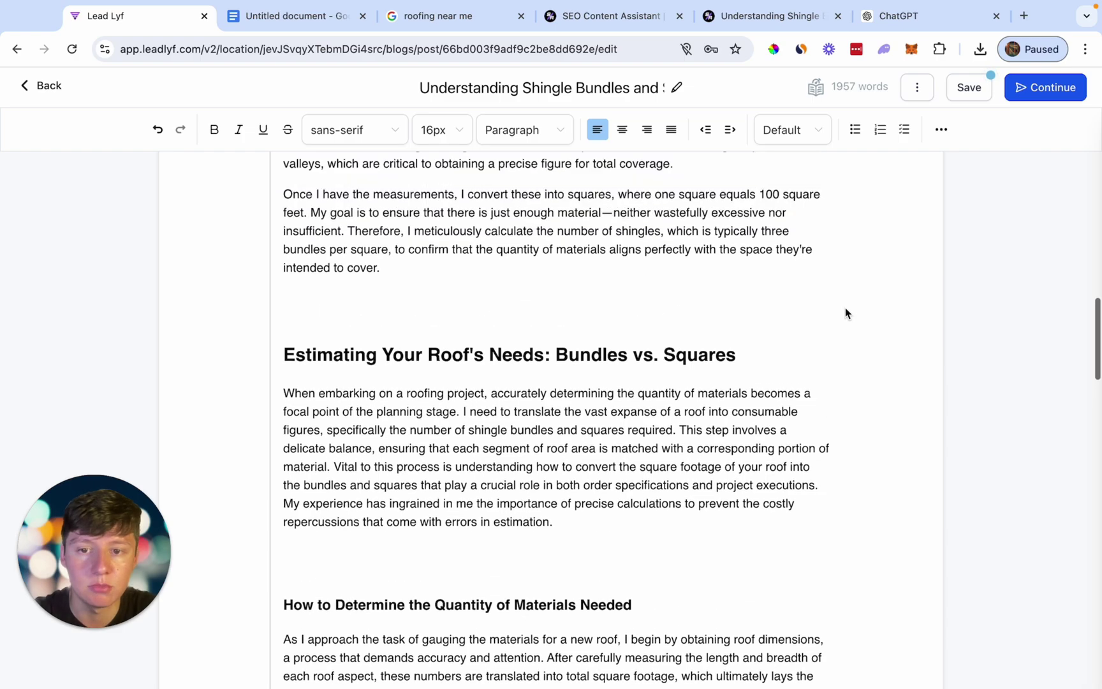
pyautogui.scroll(4, 844, 307)
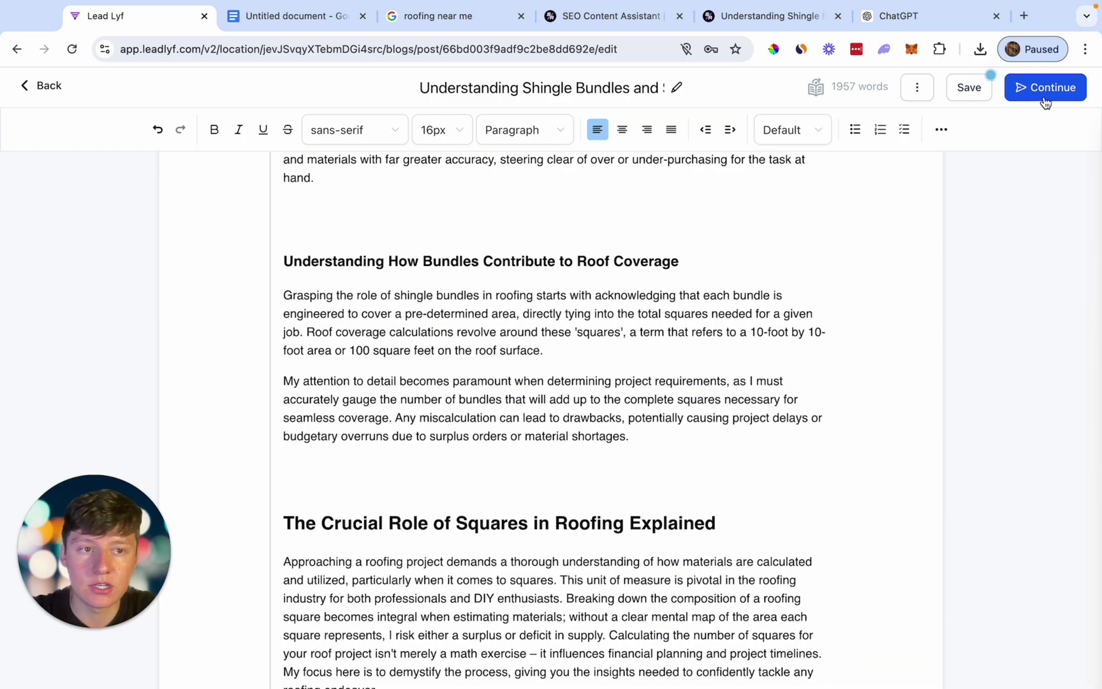
pyautogui.click(1043, 94)
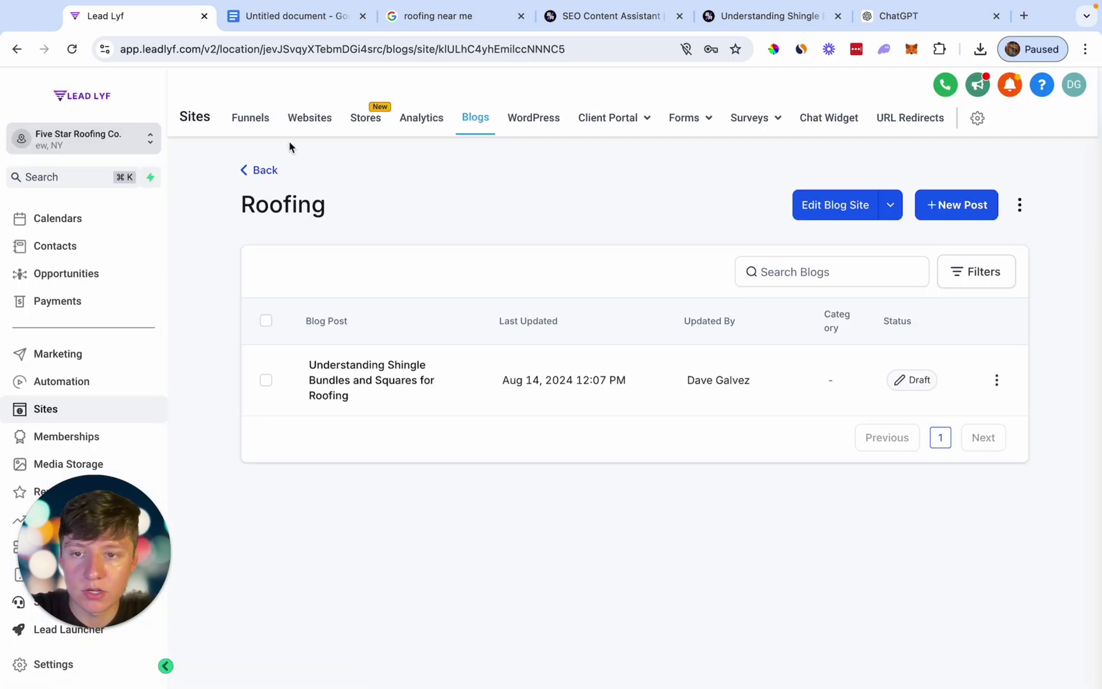
# Open the Roofing website's Home page for editing and find the area between the services and the popular questions
pyautogui.click(296, 128)
pyautogui.click(238, 354)
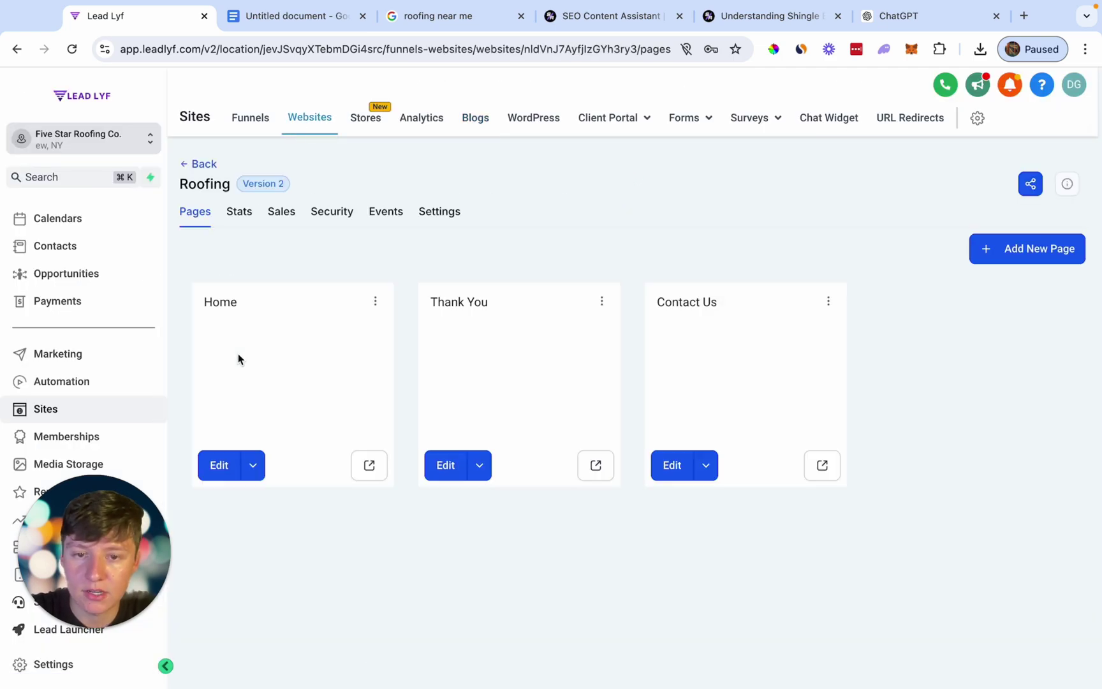
pyautogui.click(219, 465)
pyautogui.scroll(-15, 337, 483)
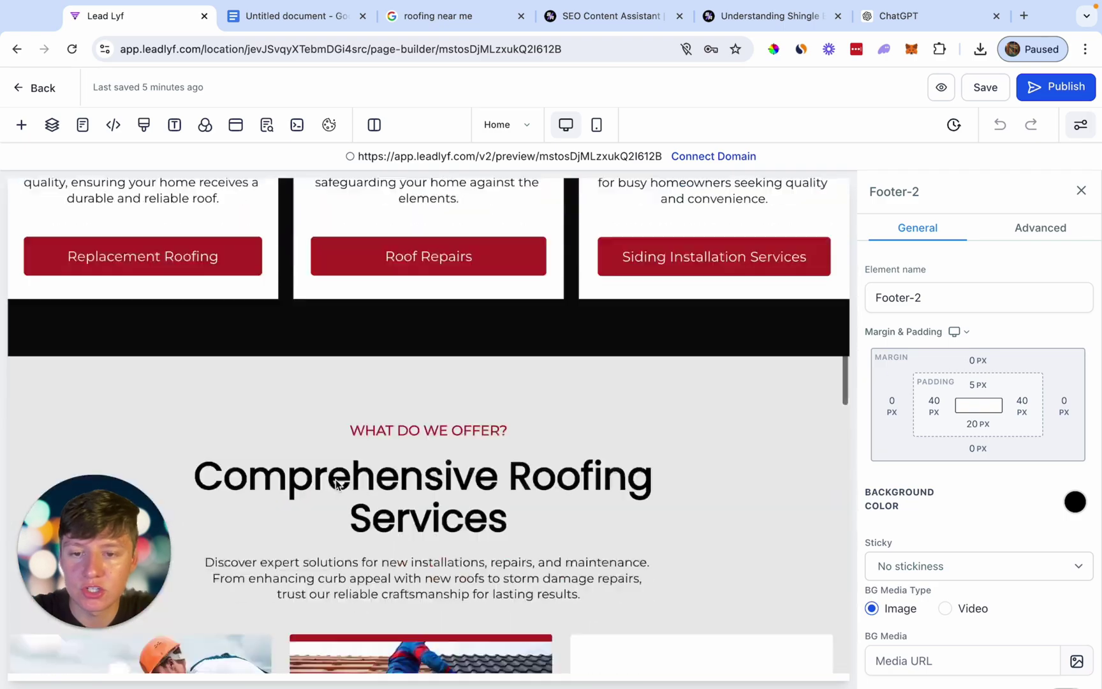
pyautogui.scroll(3, 336, 484)
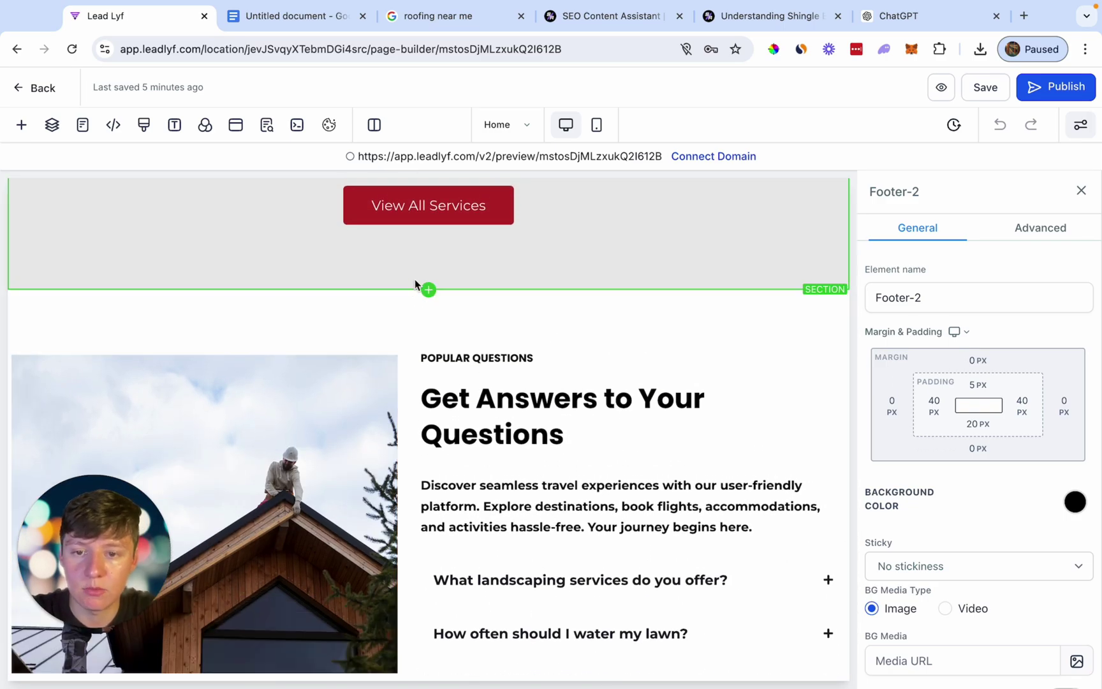
# Insert a full-width section below "View All Services" with a single column, and add a Blog Posts element to it
pyautogui.click(429, 292)
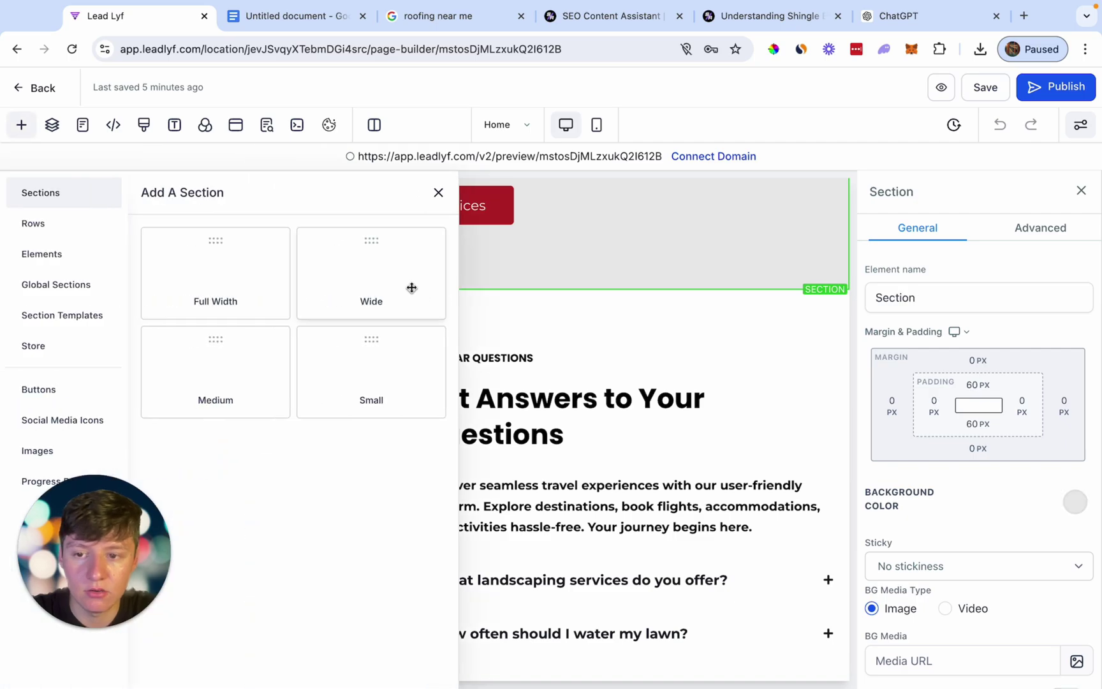
pyautogui.click(220, 282)
pyautogui.click(397, 341)
pyautogui.click(391, 335)
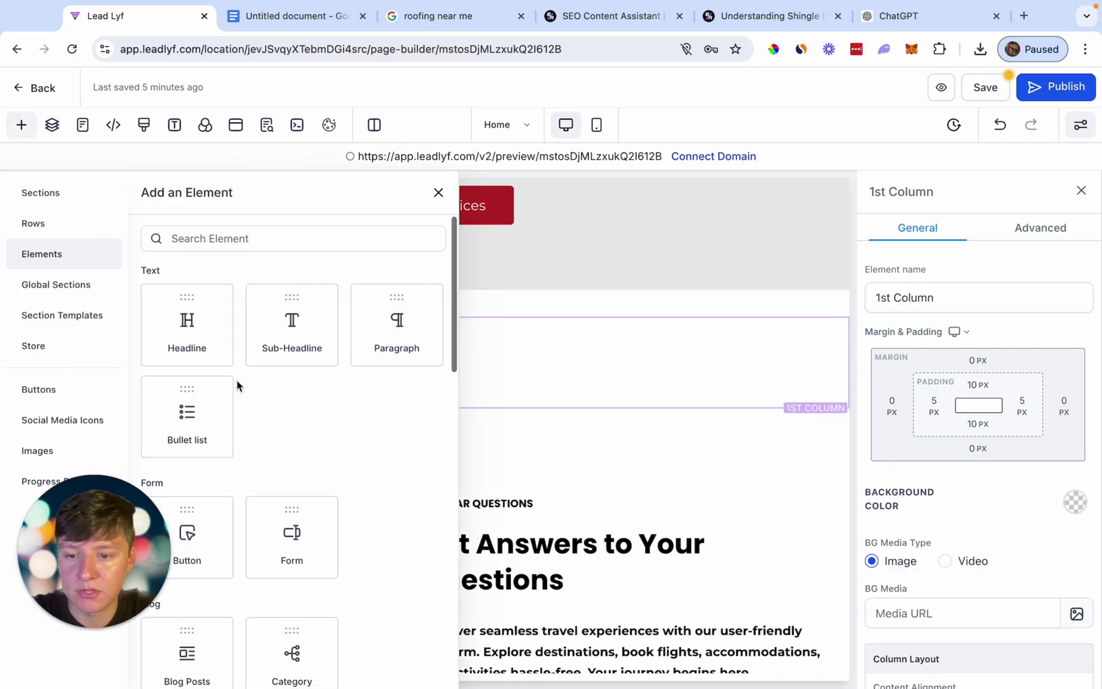
pyautogui.scroll(-5, 237, 380)
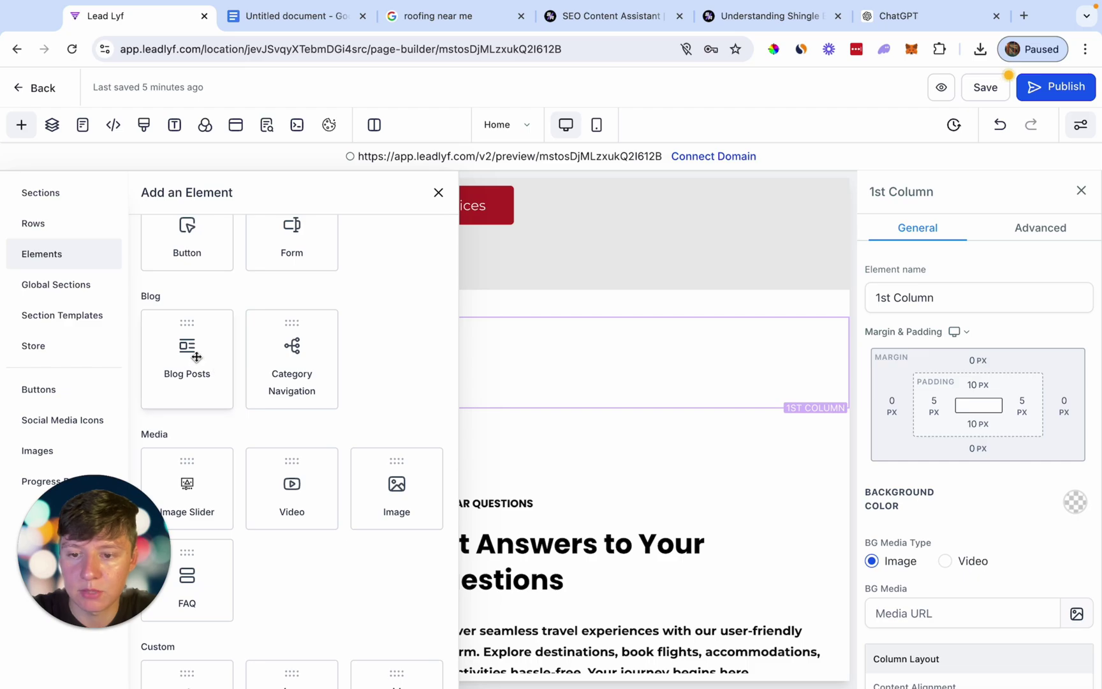
pyautogui.click(197, 355)
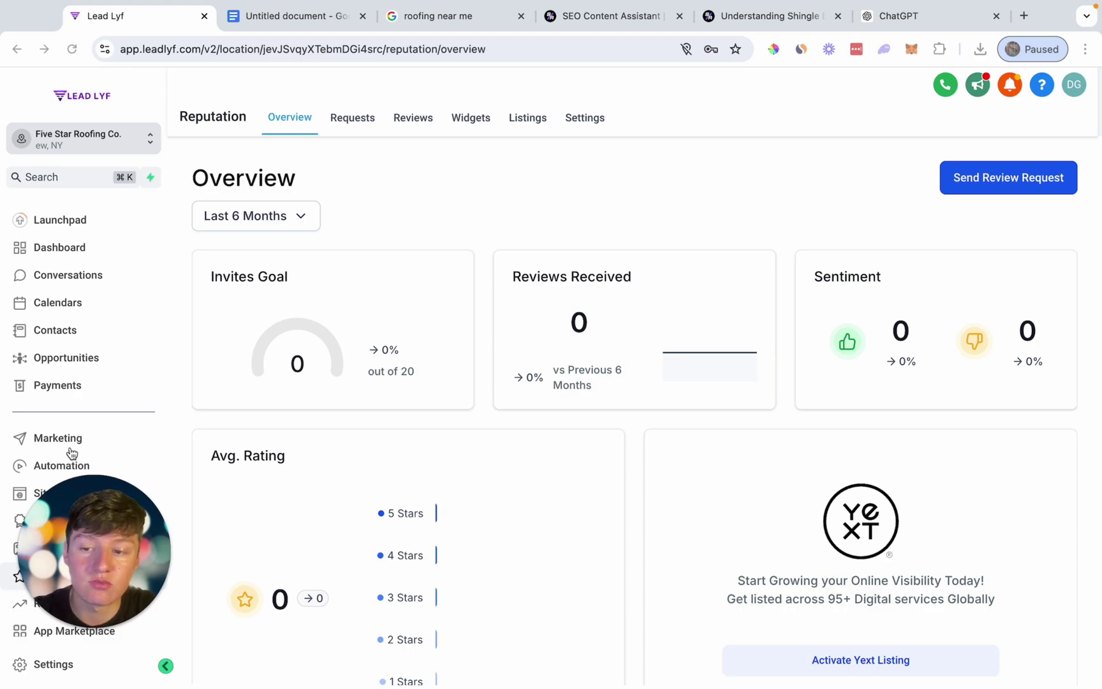
# Look over the Reputation overview and open the Yext listing activation offer
pyautogui.scroll(-3, 72, 454)
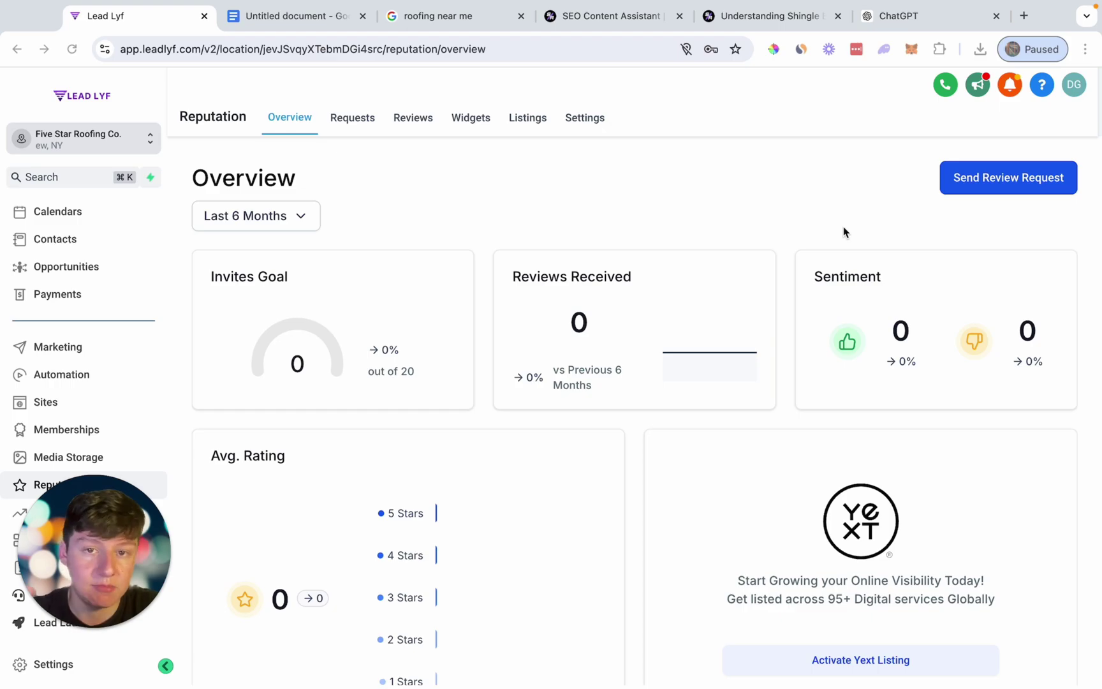
pyautogui.scroll(-3, 855, 548)
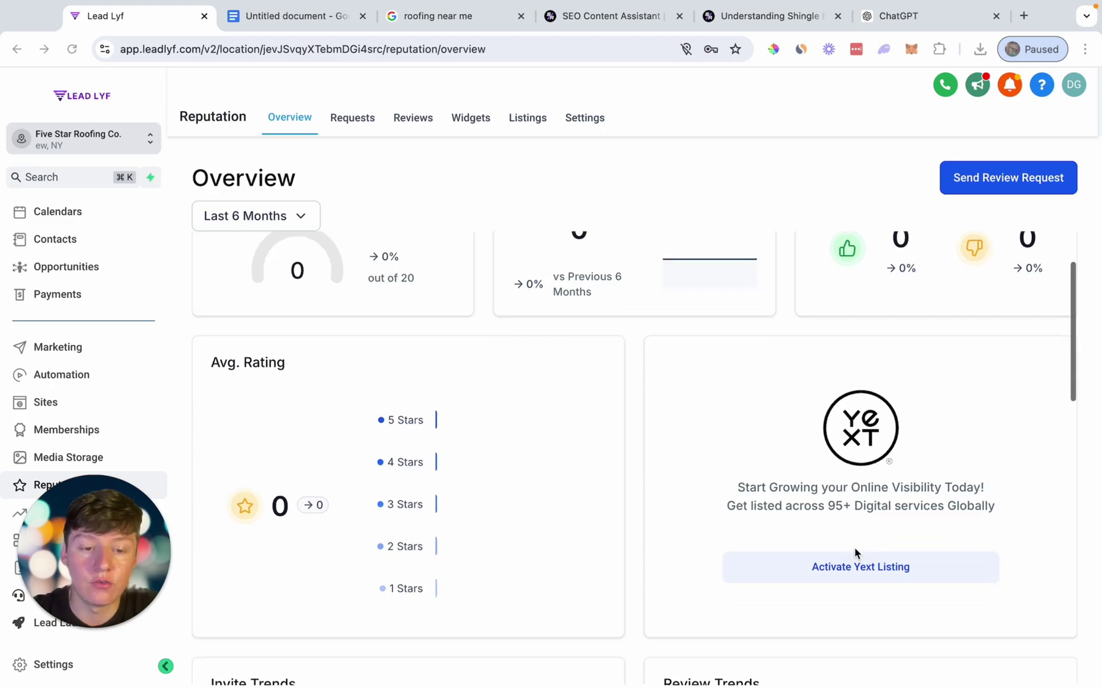
pyautogui.click(858, 541)
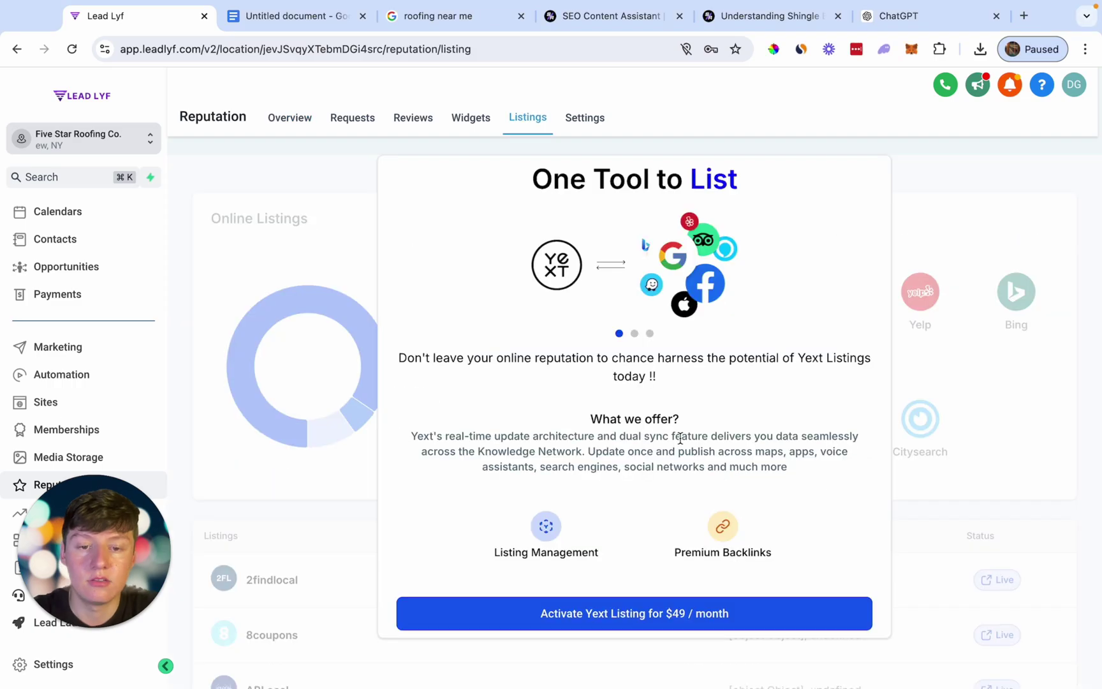